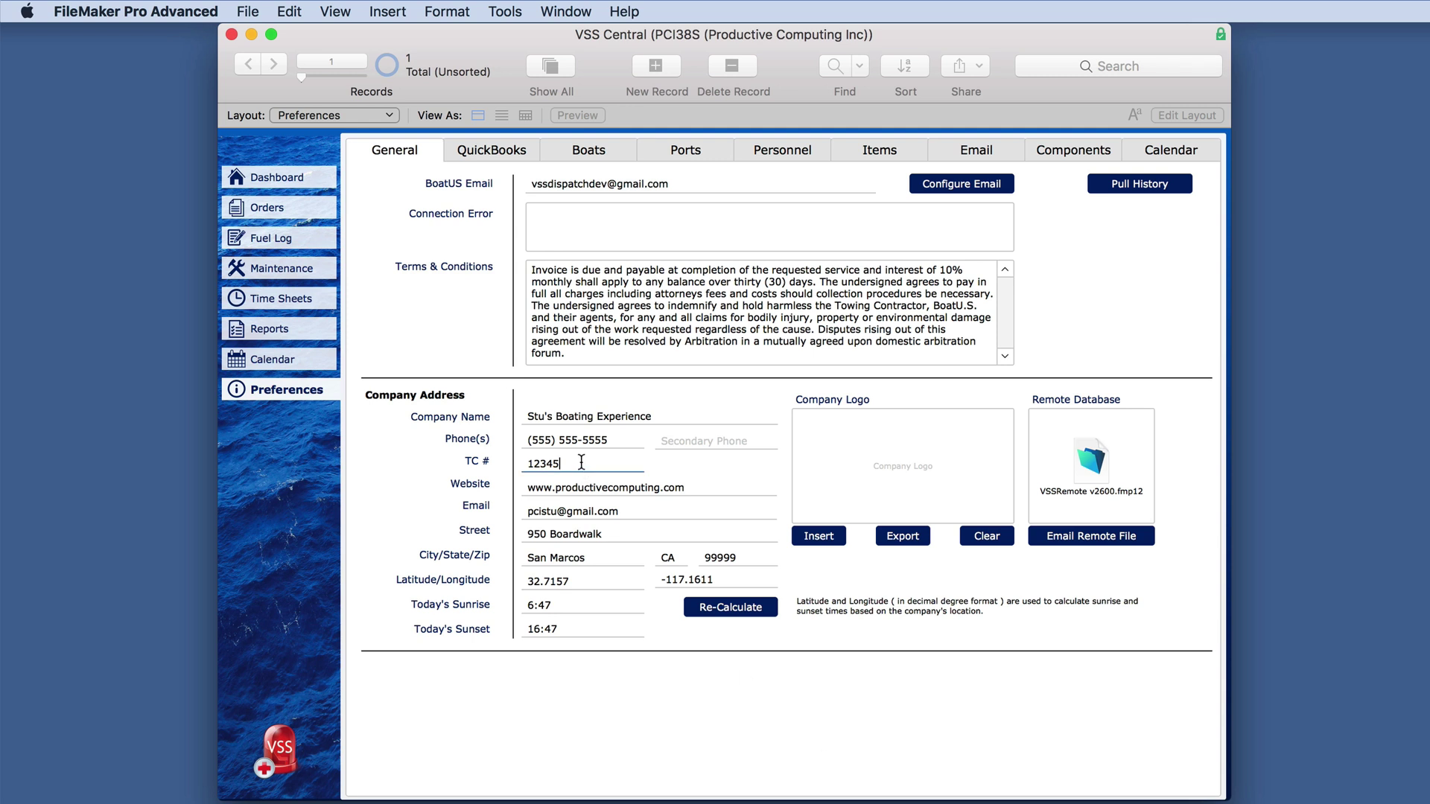
Append a 0 to the company's TC # in the preferences and create a new blank order.
type("0")
left_click(390, 457)
left_click(271, 209)
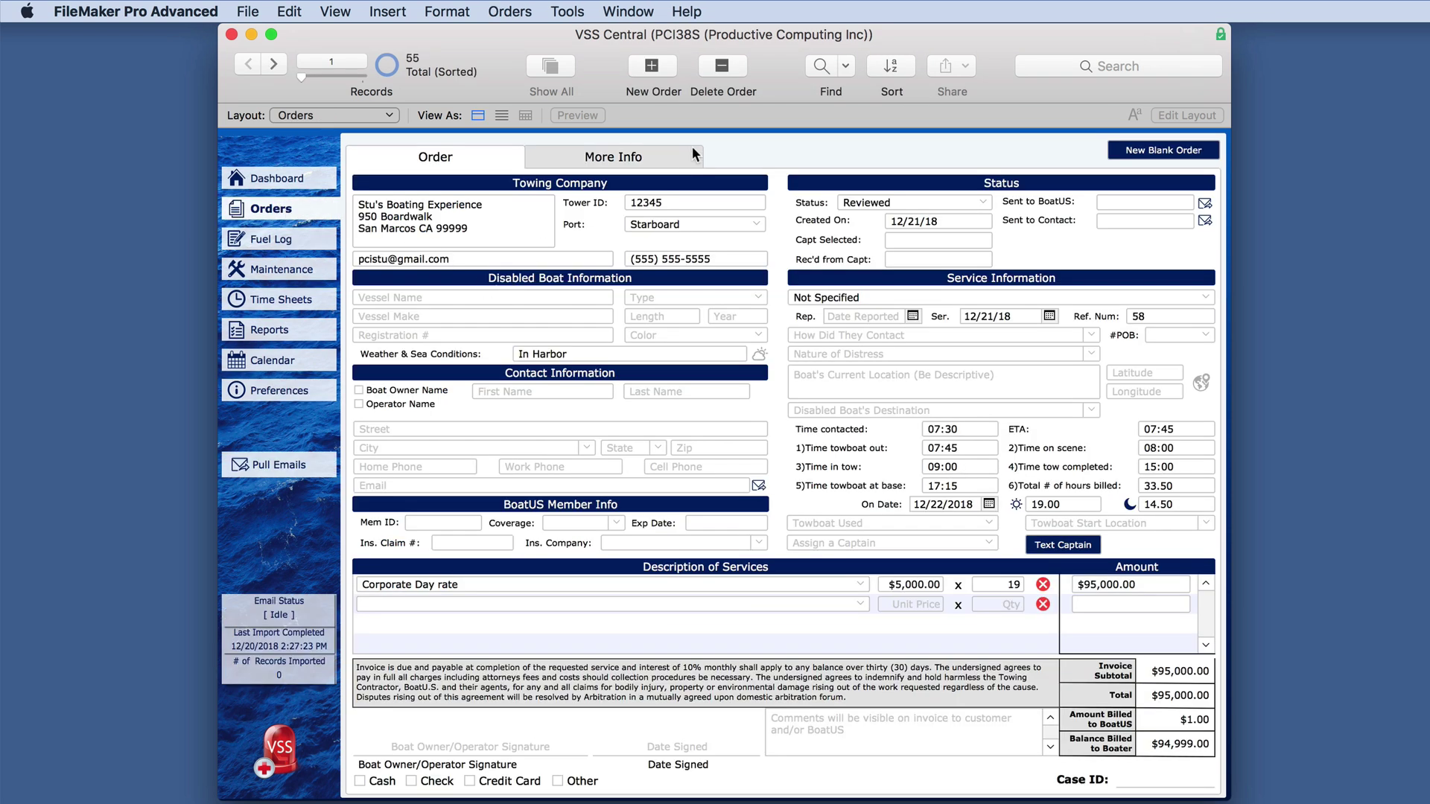
left_click(1136, 149)
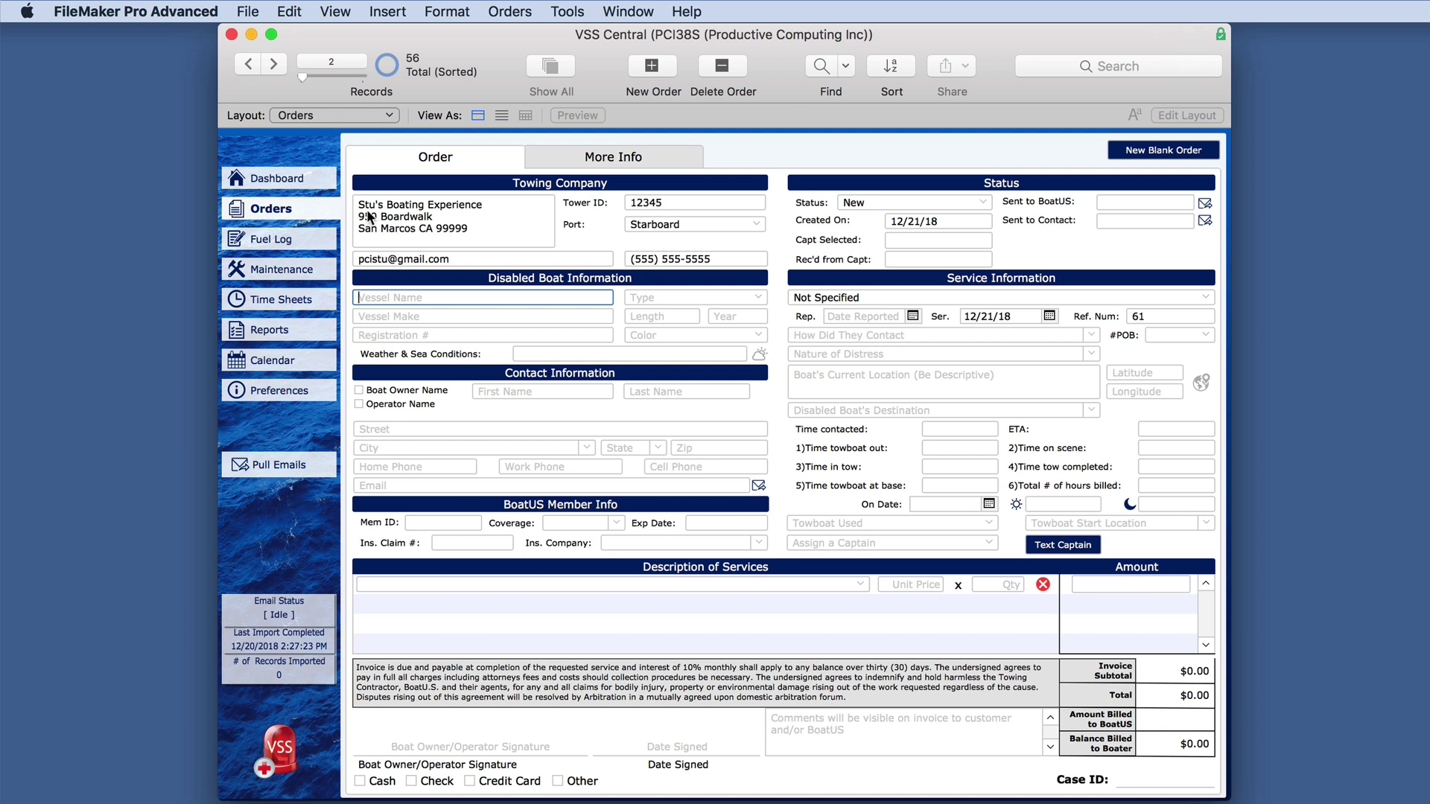
Set the interest rate in the Terms & Conditions to 100% and create another blank order.
left_click(297, 390)
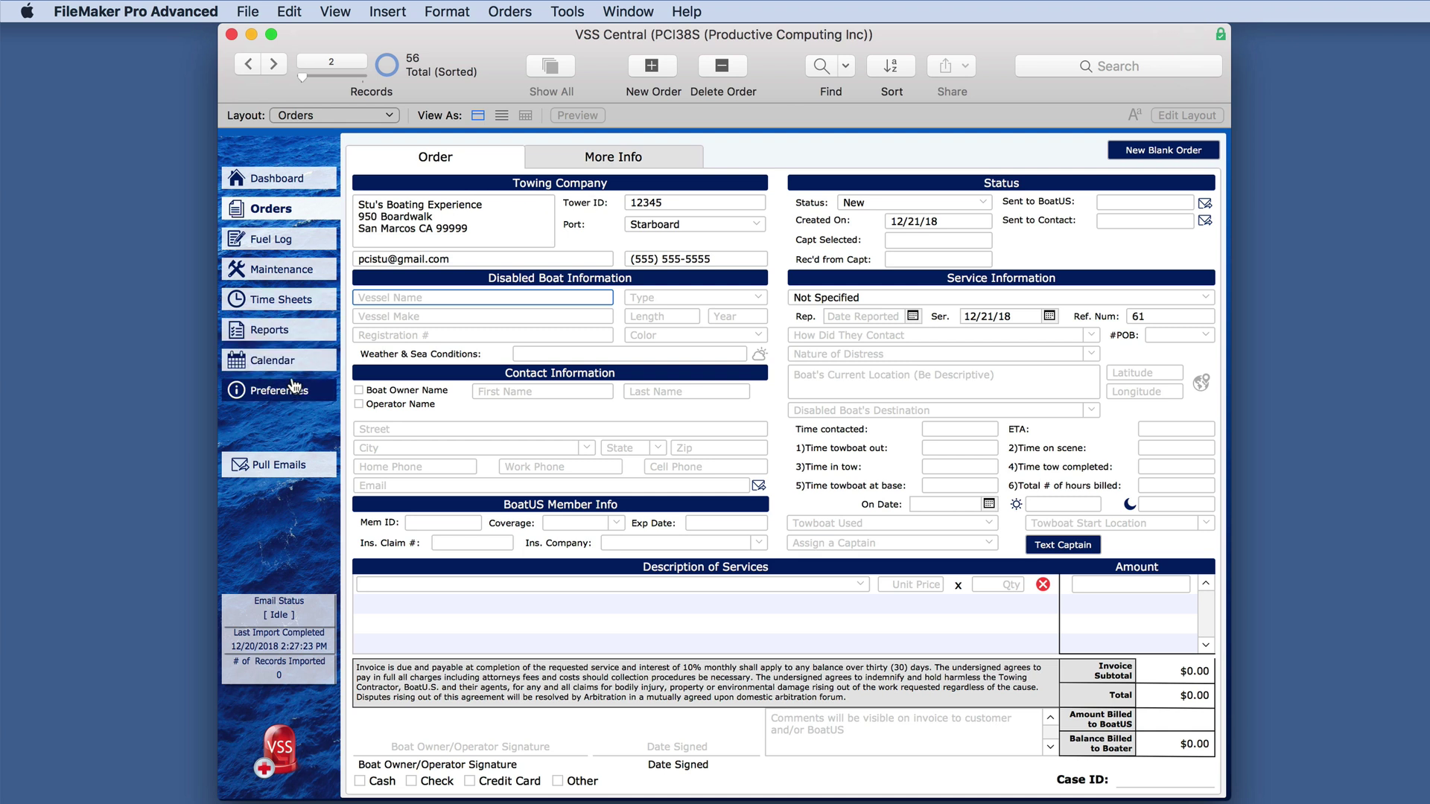
left_click(941, 275)
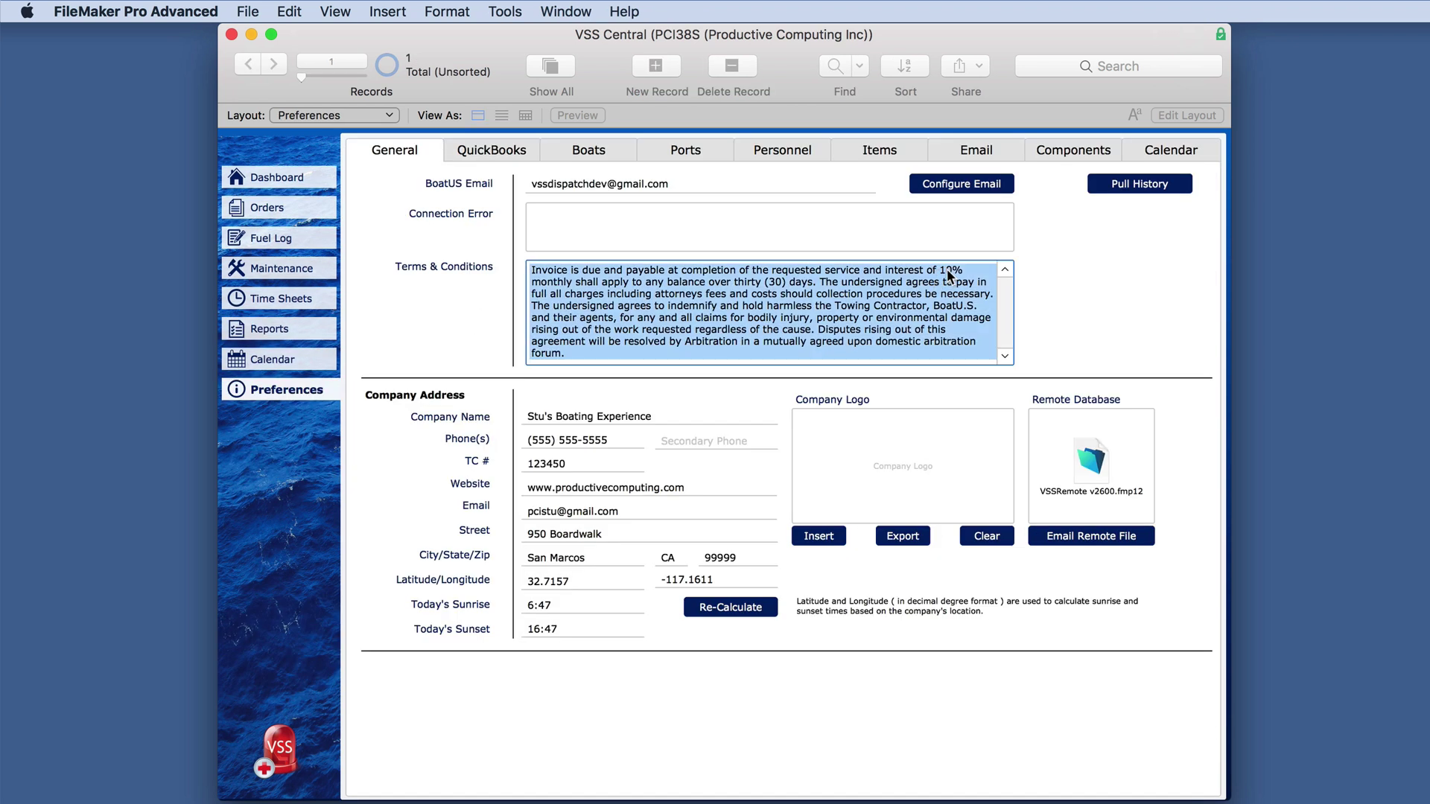
left_click(946, 270)
type("0")
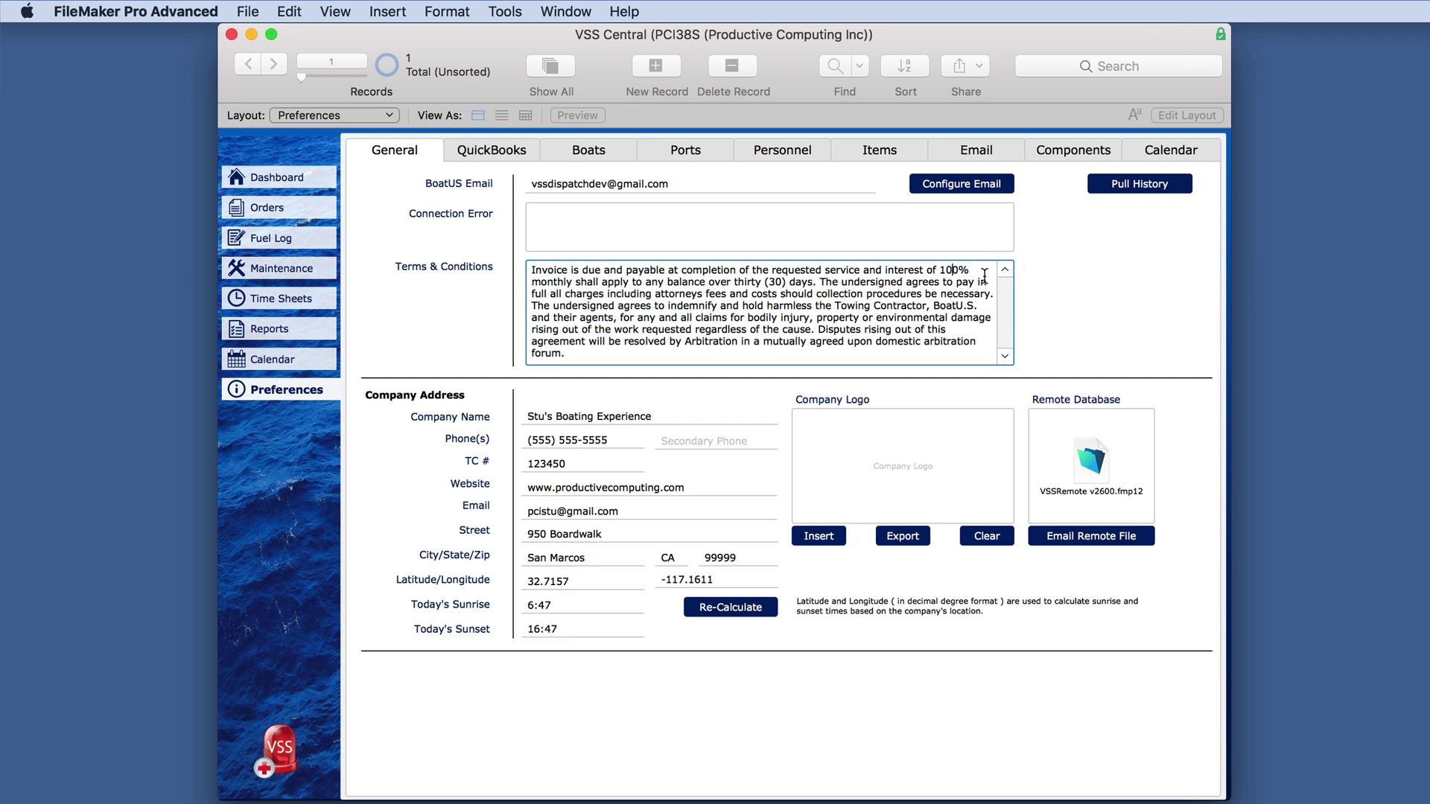
left_click(1092, 280)
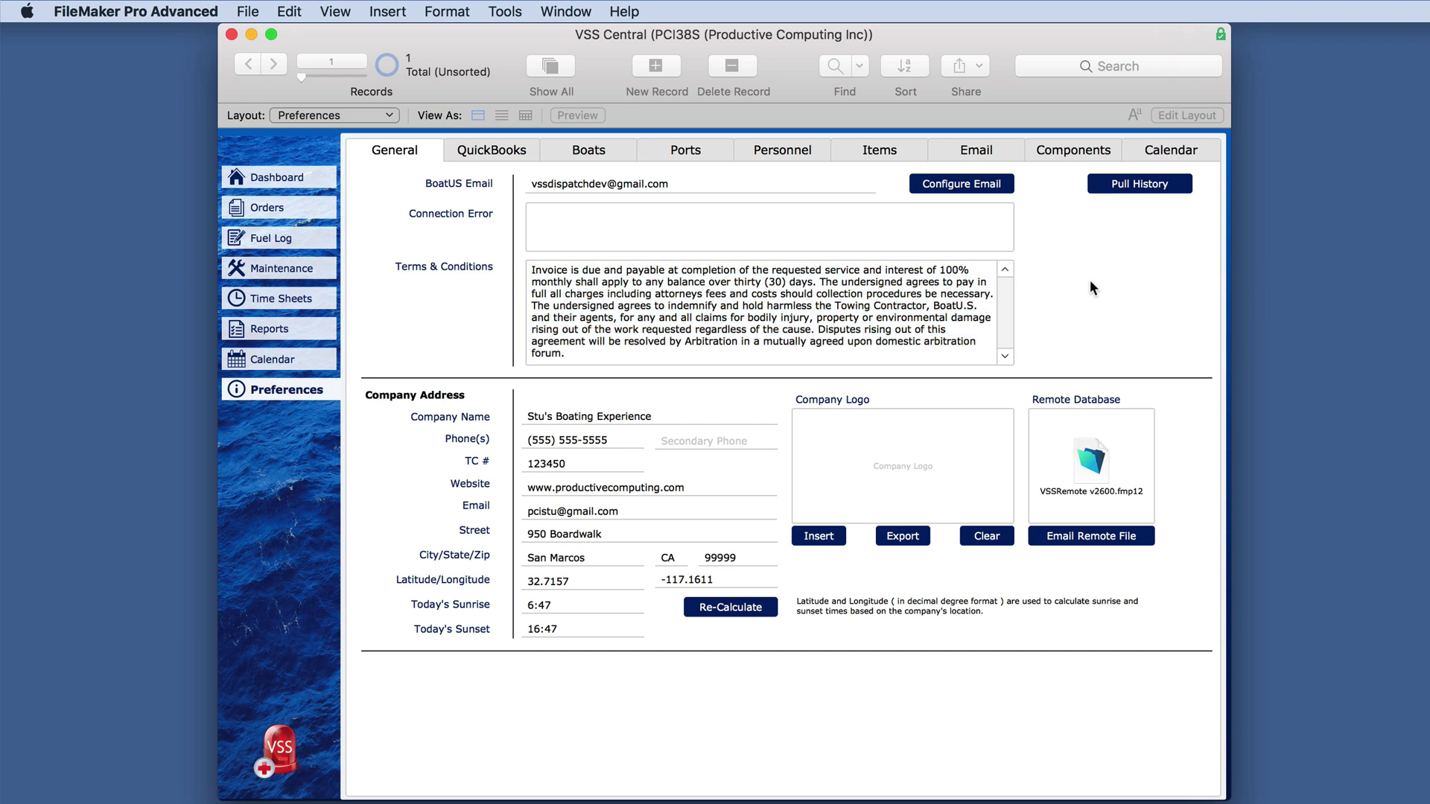
left_click(290, 212)
left_click(1138, 153)
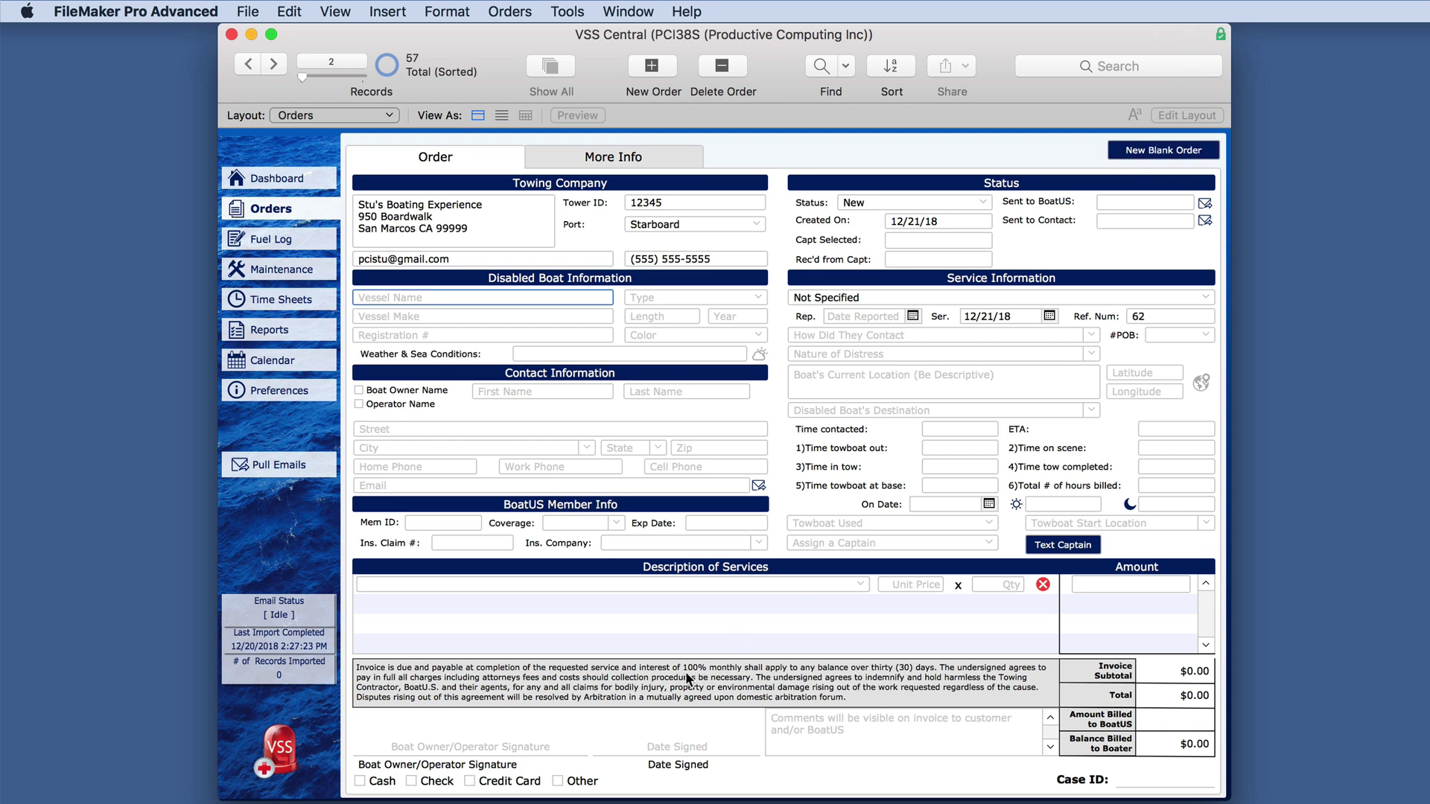
Insert PCI_TowBoat.png as the company logo in the general preferences and permanently clear that image again.
left_click(302, 393)
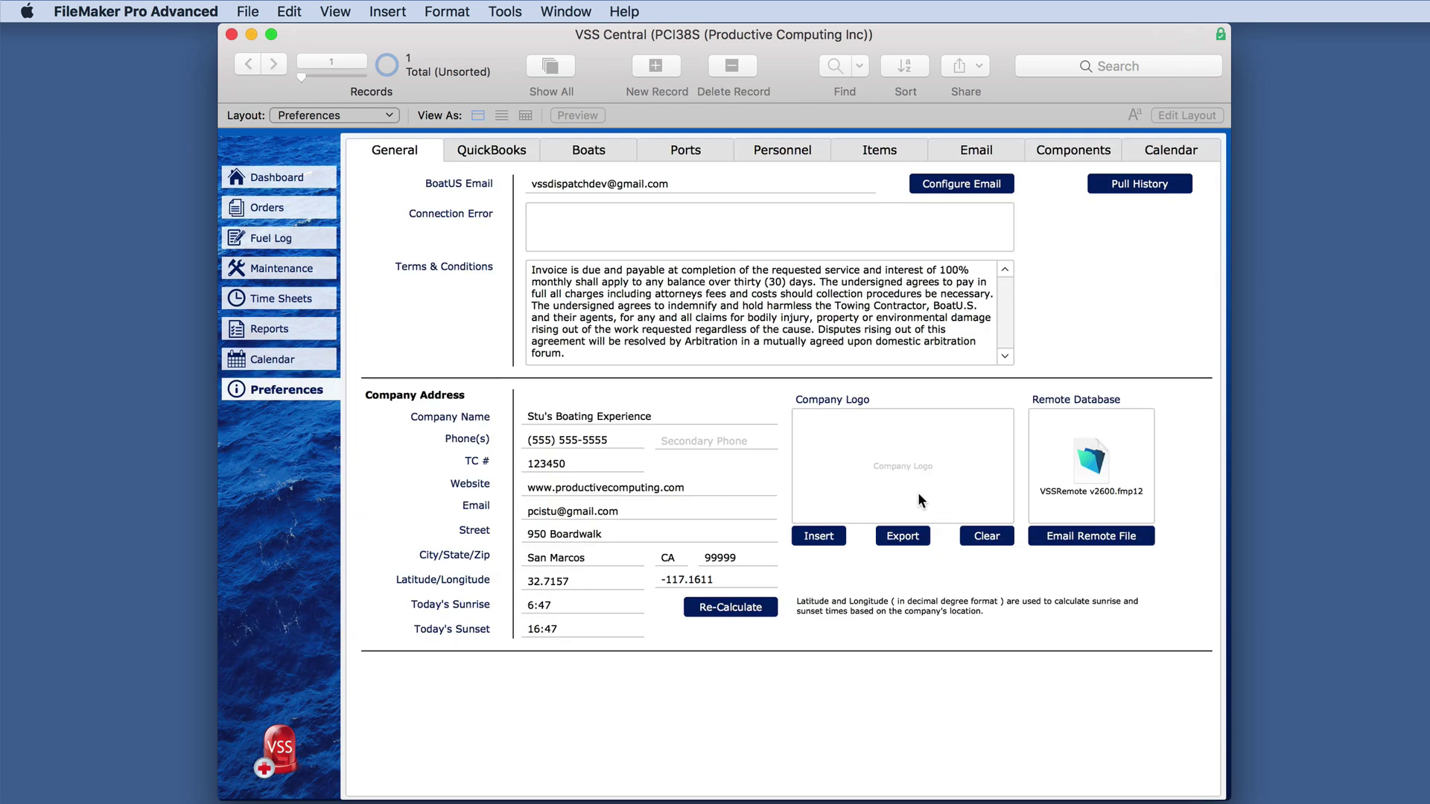
left_click(820, 535)
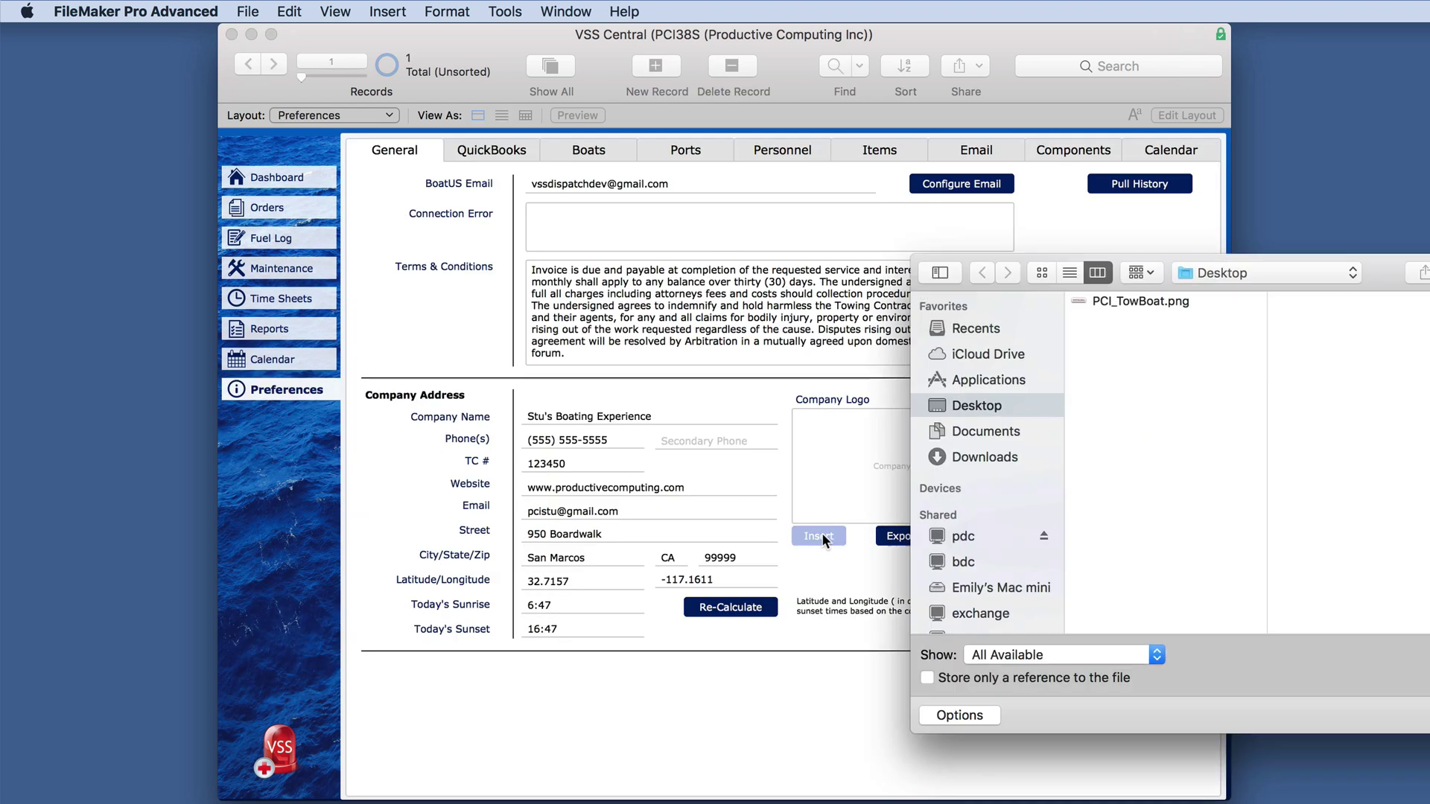
double_click(1136, 301)
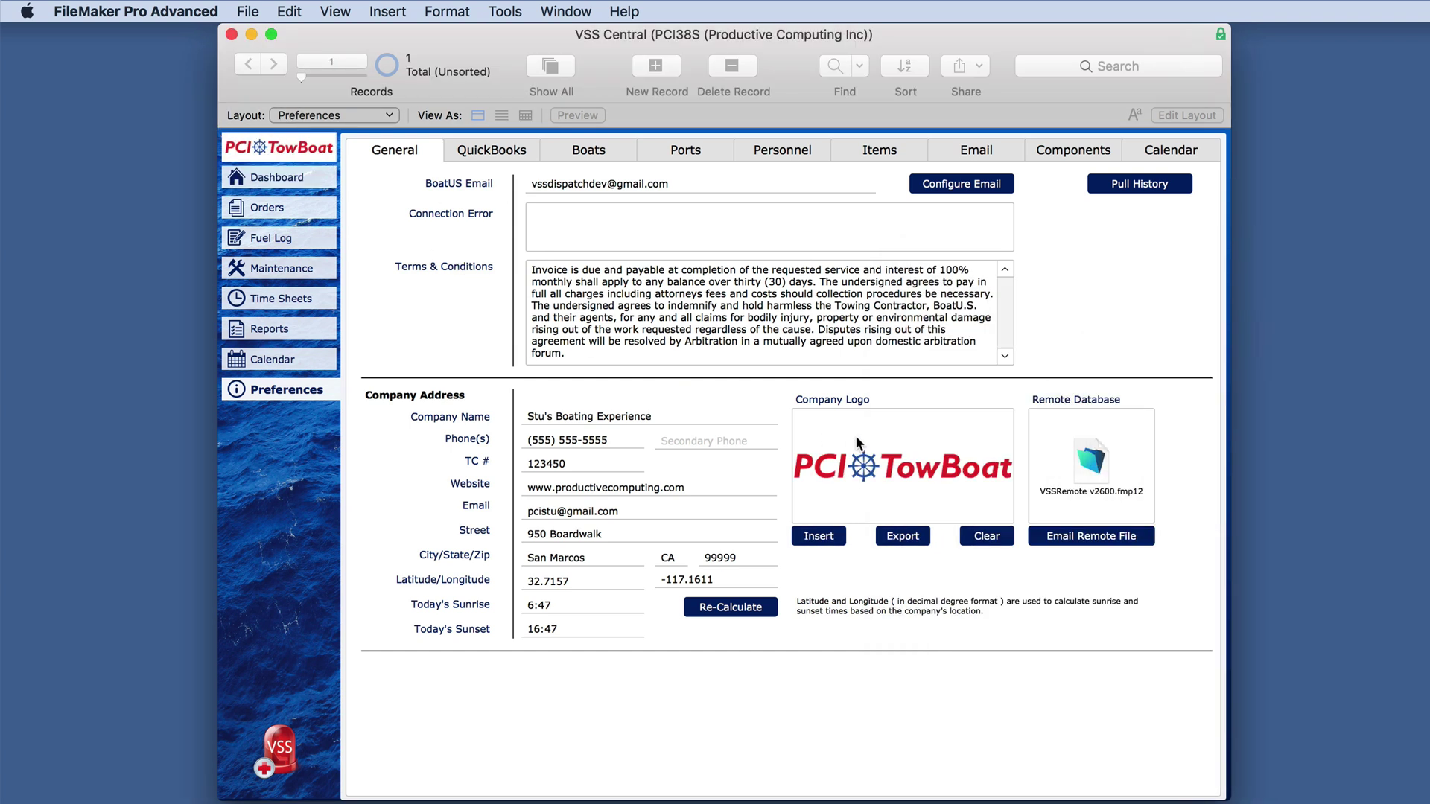
left_click(984, 536)
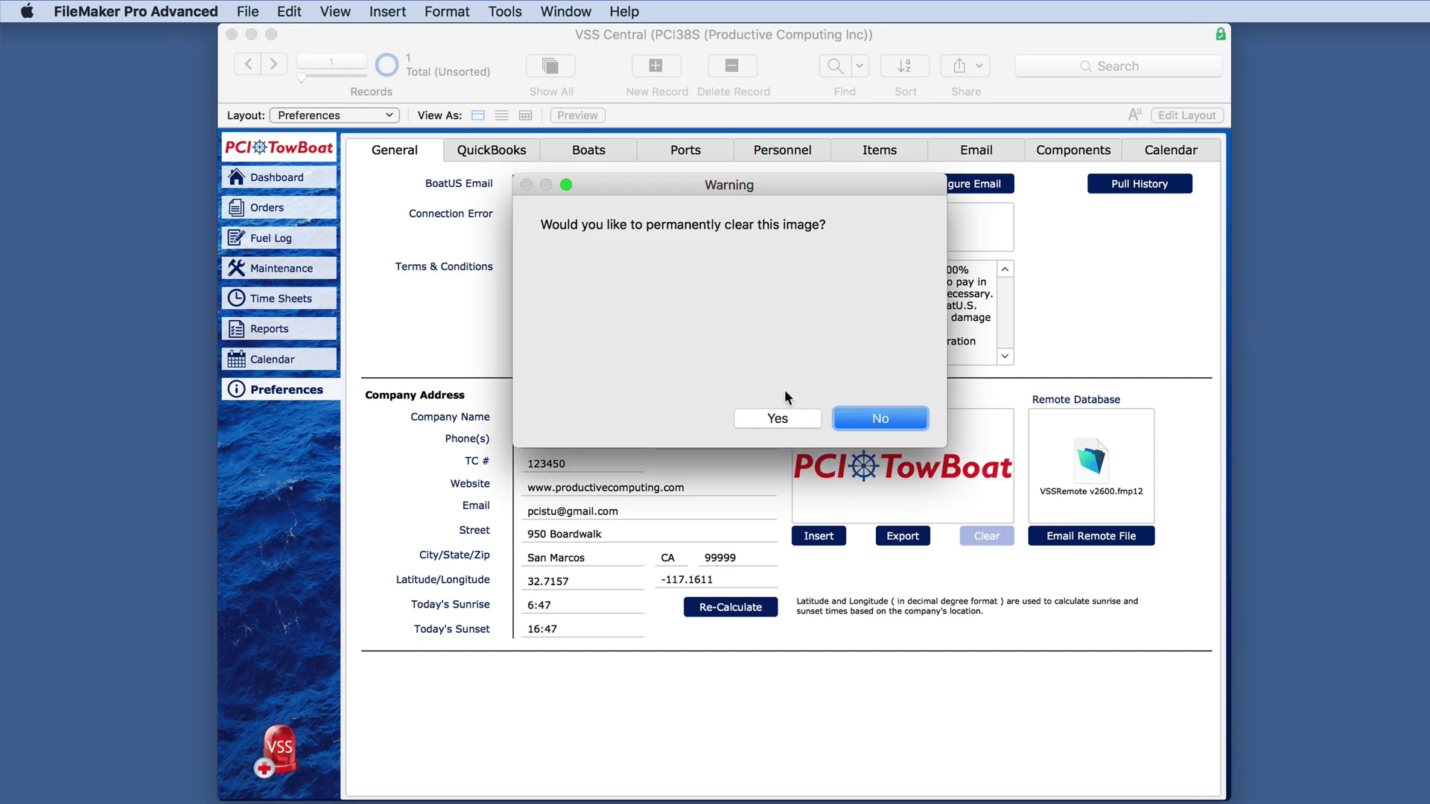
left_click(794, 415)
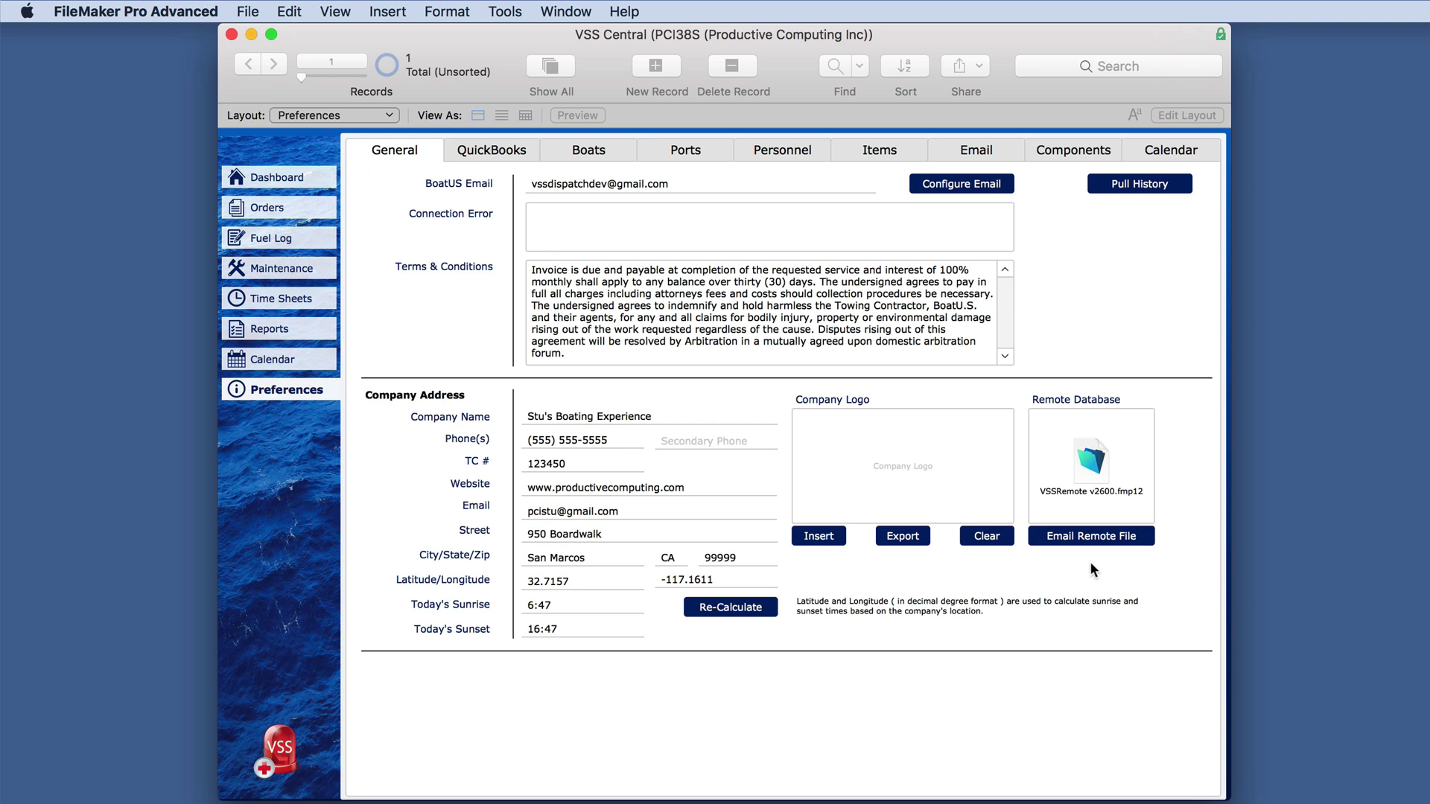
Generate the email containing the remote database file and quit Mail without saving the draft.
left_click(1111, 539)
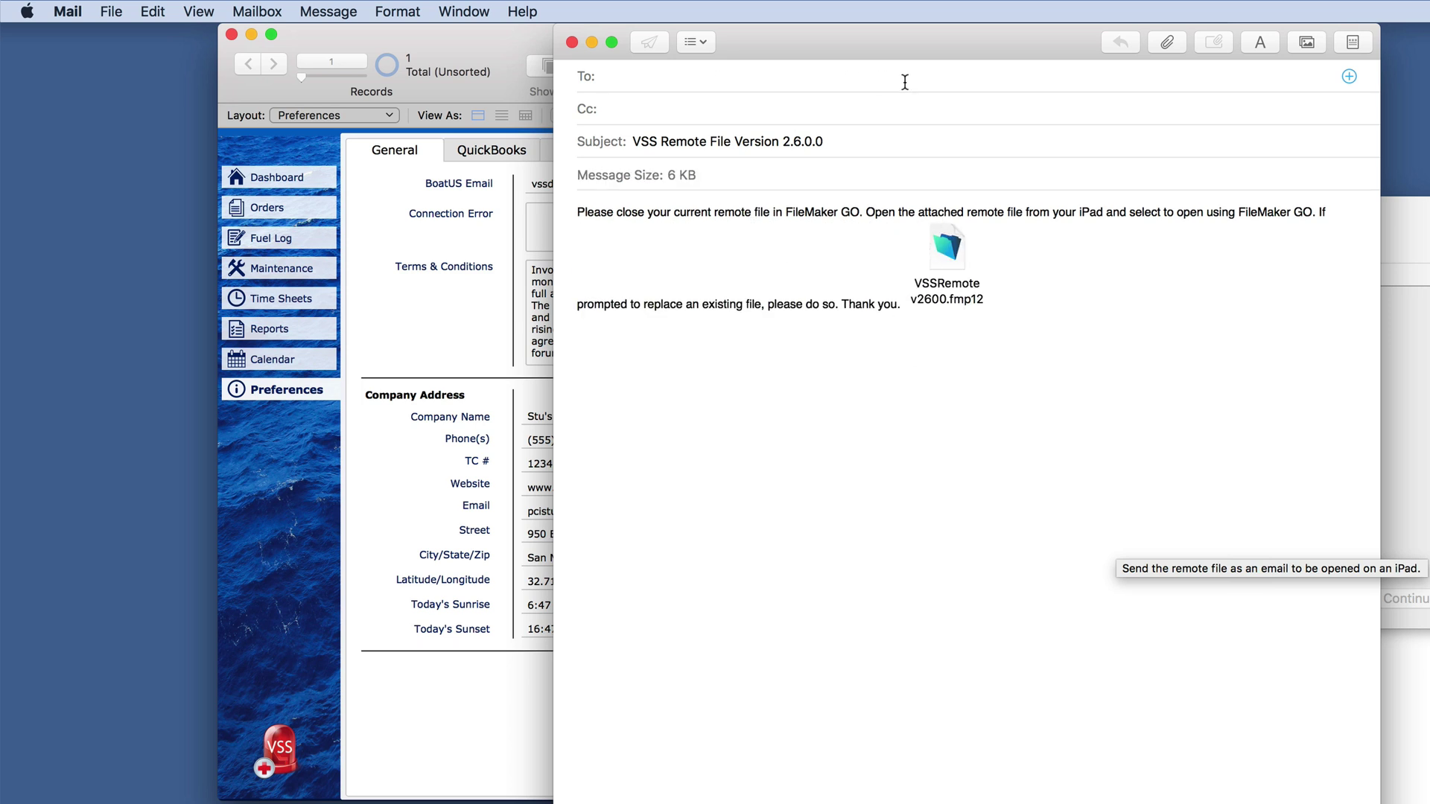
left_click(572, 42)
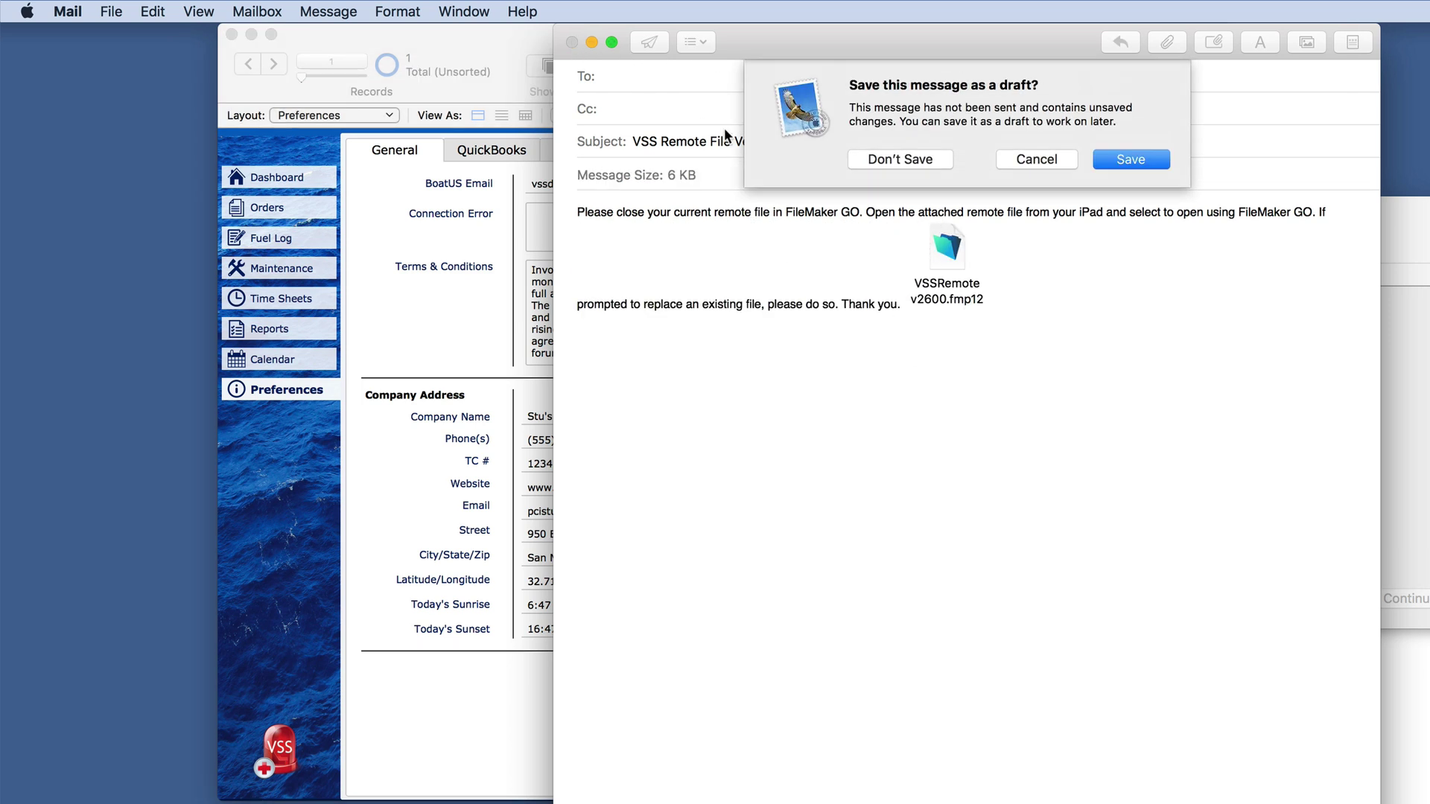
left_click(900, 158)
left_click(1309, 602)
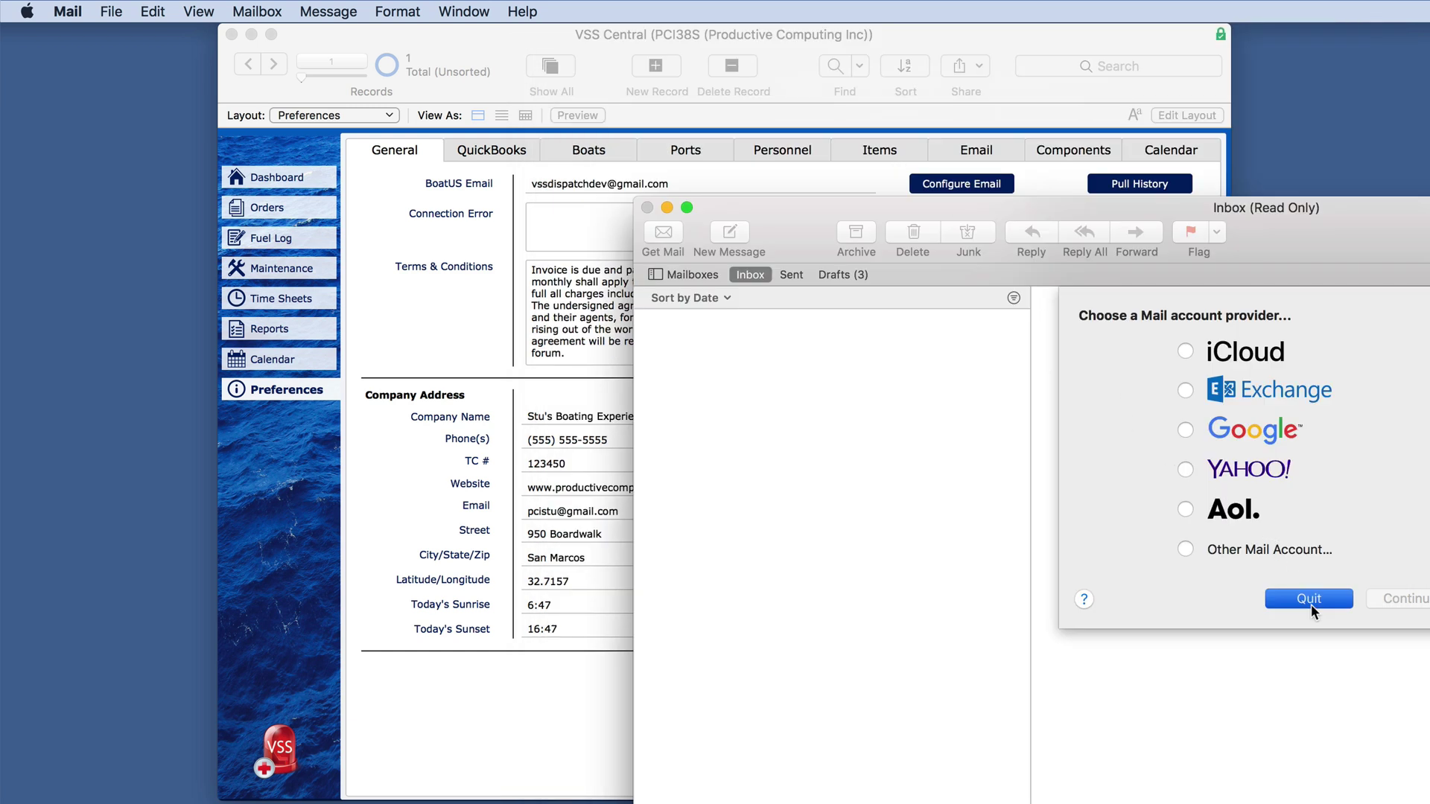
Review the Email Pull History and look over the orders page and the dashboard.
left_click(1140, 184)
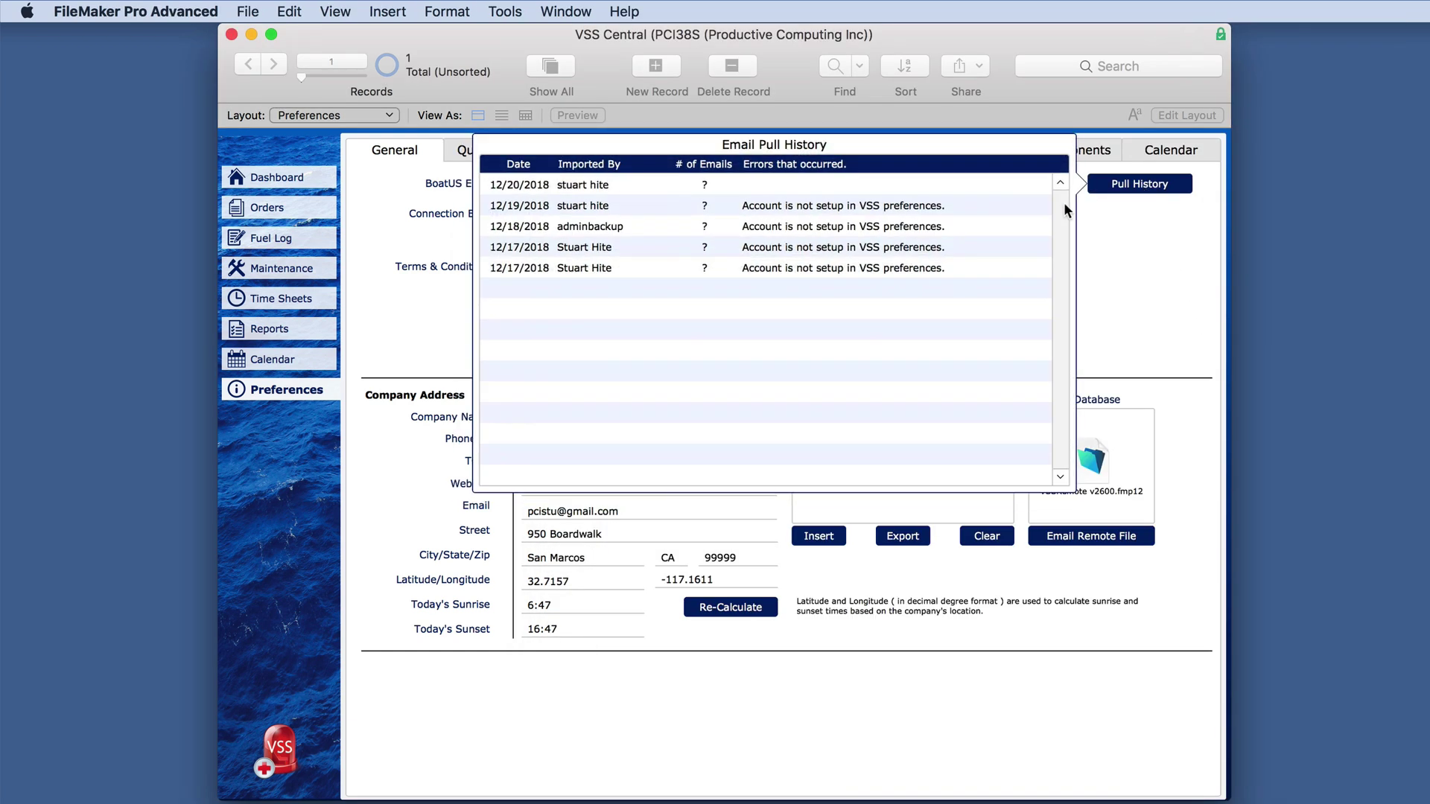
left_click(1152, 252)
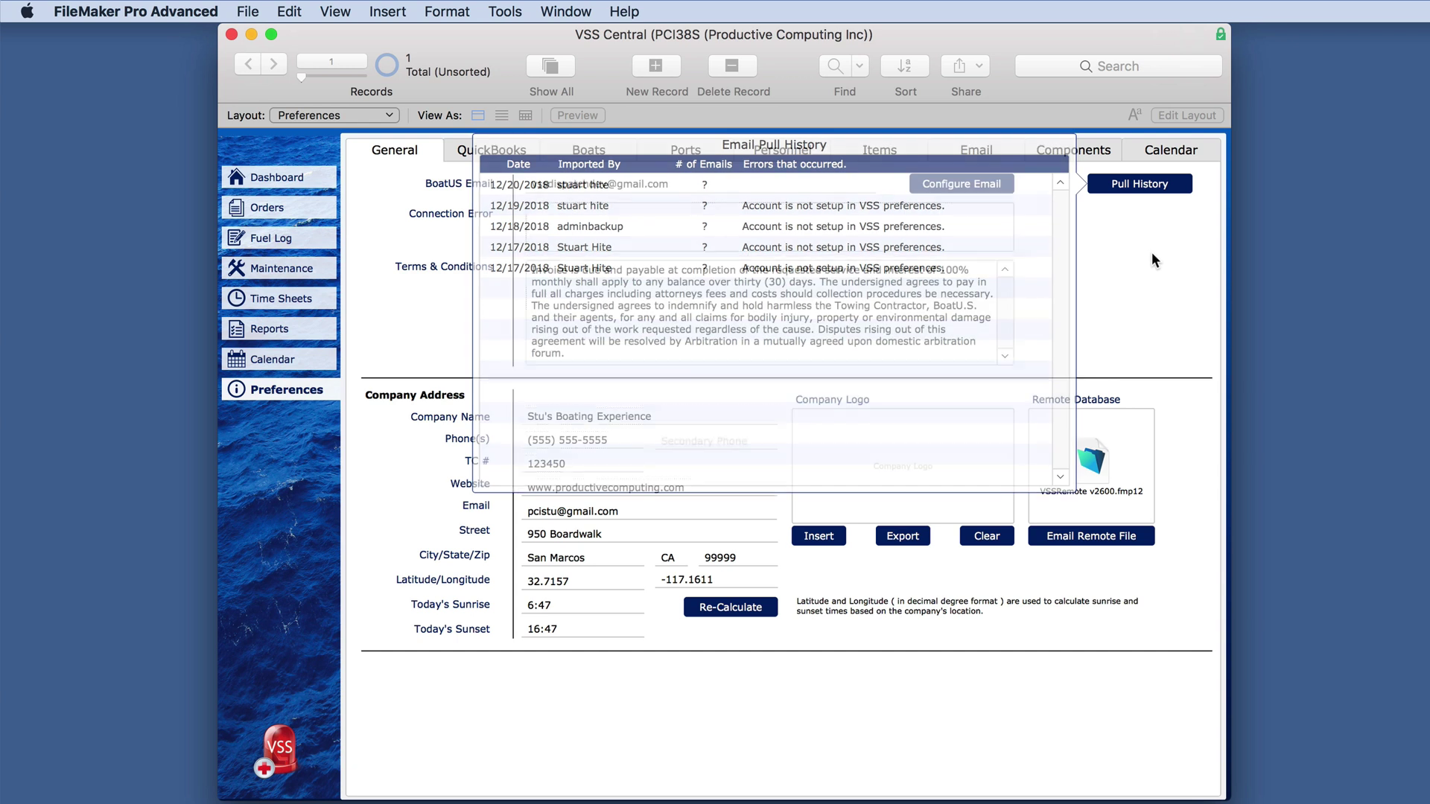
left_click(281, 209)
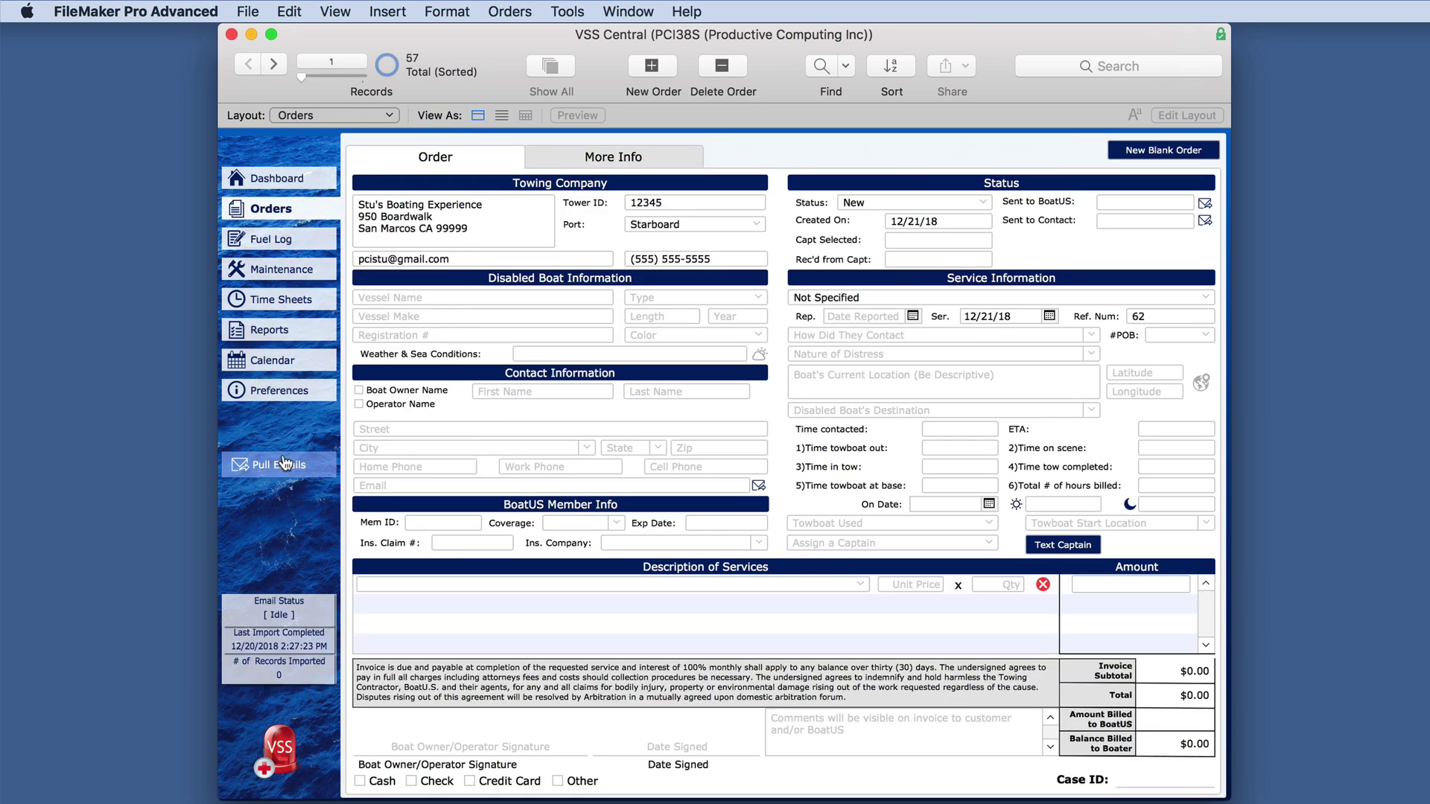
left_click(268, 179)
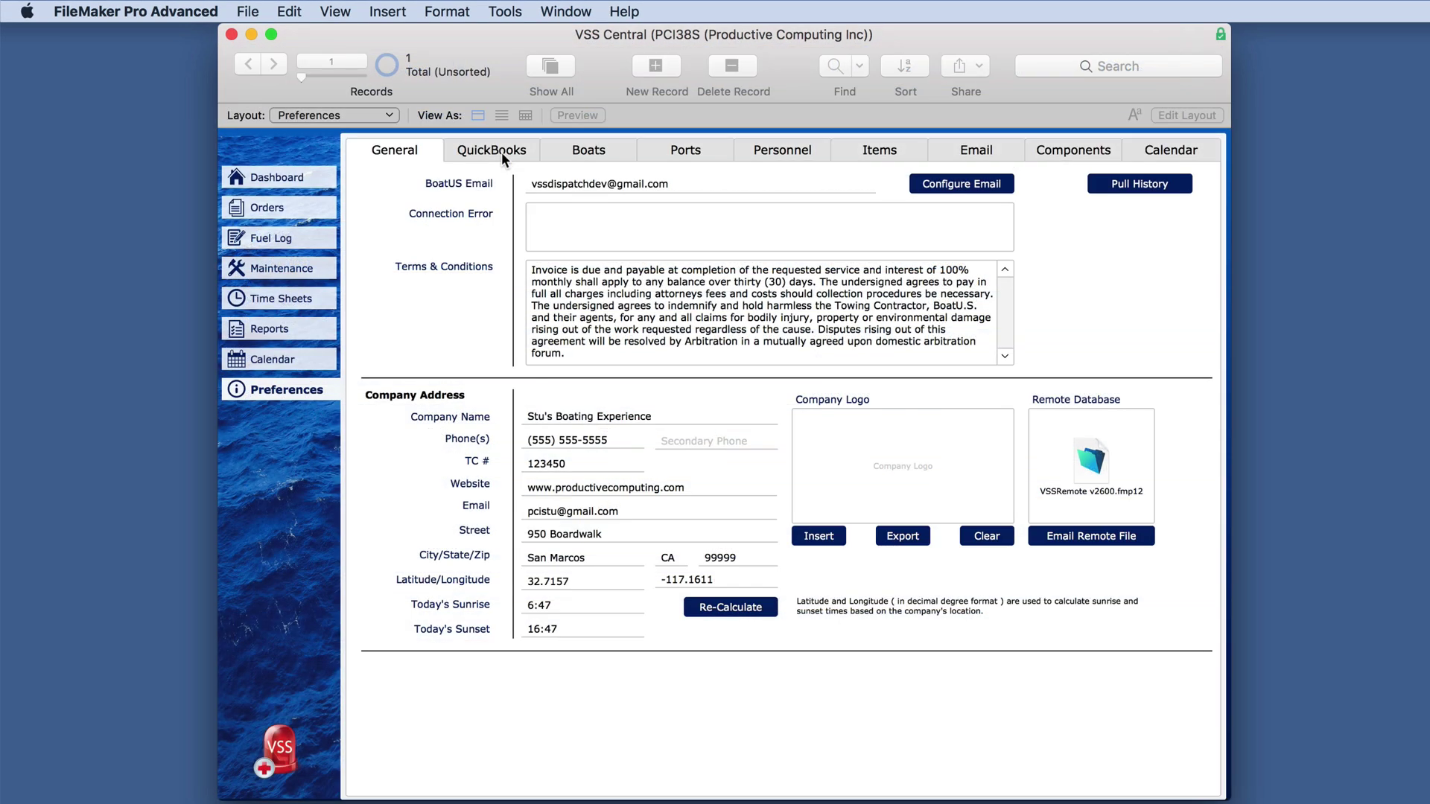
Turn on the use of QuickBooks with VSS to show the connector setup, and turn it off again.
left_click(502, 154)
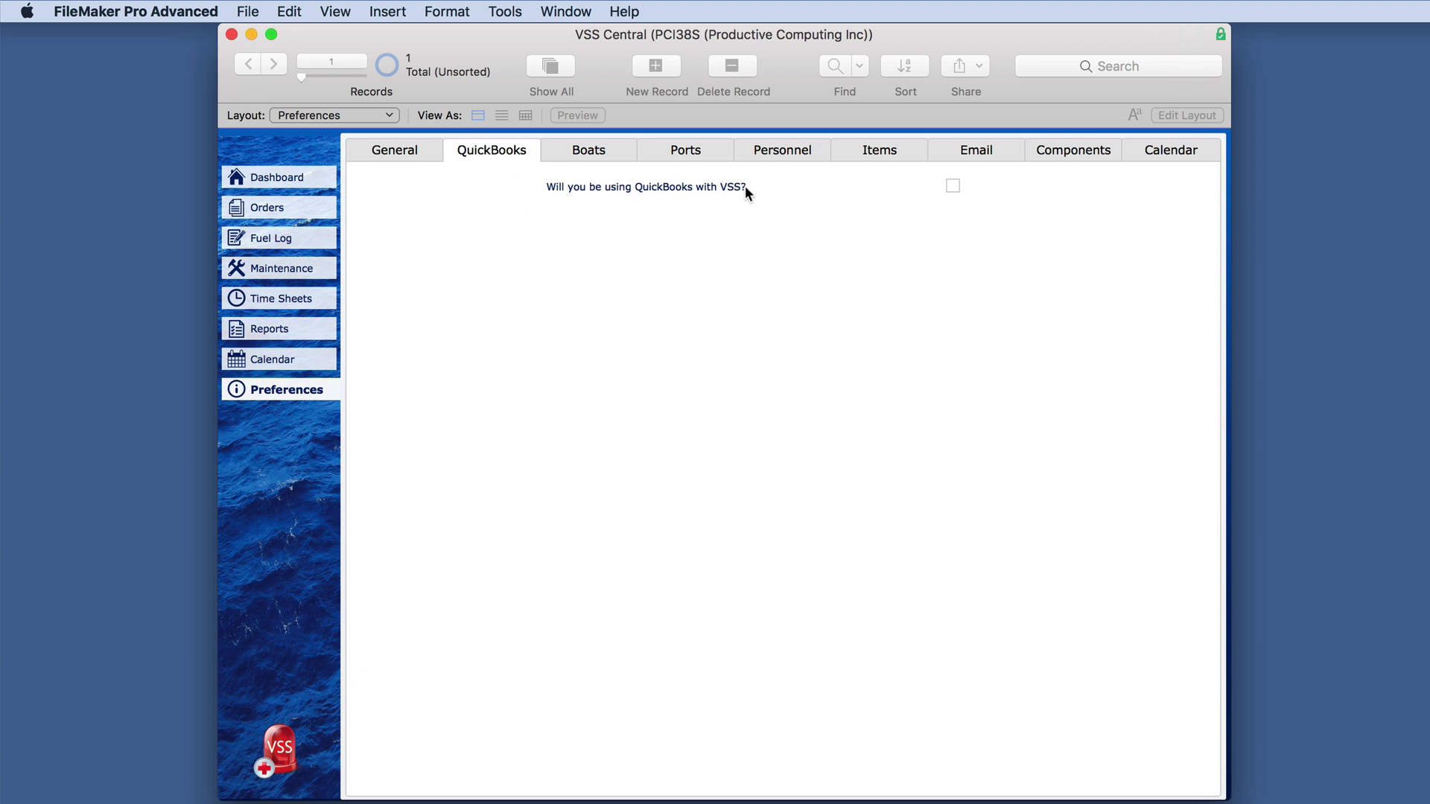
left_click(951, 185)
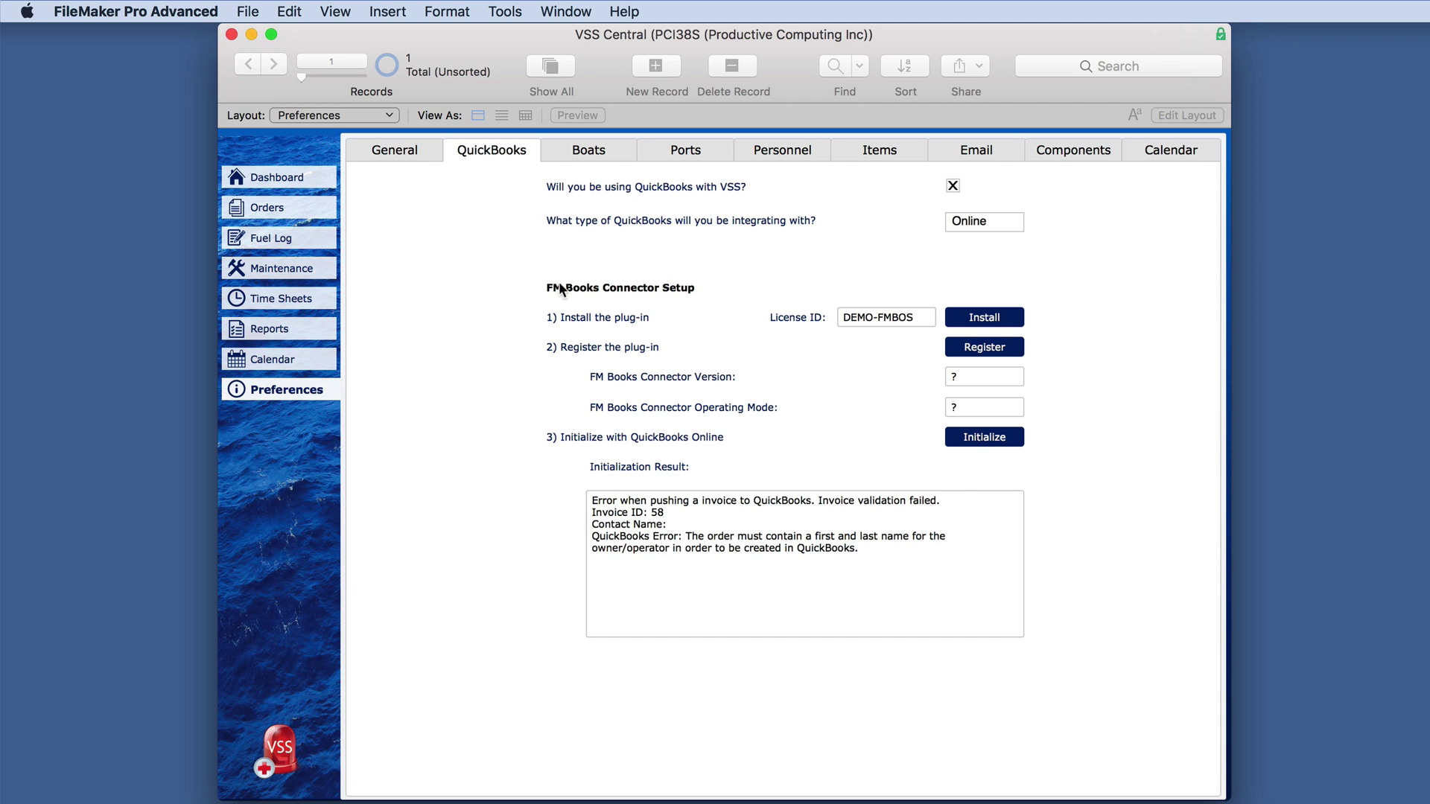
left_click(952, 186)
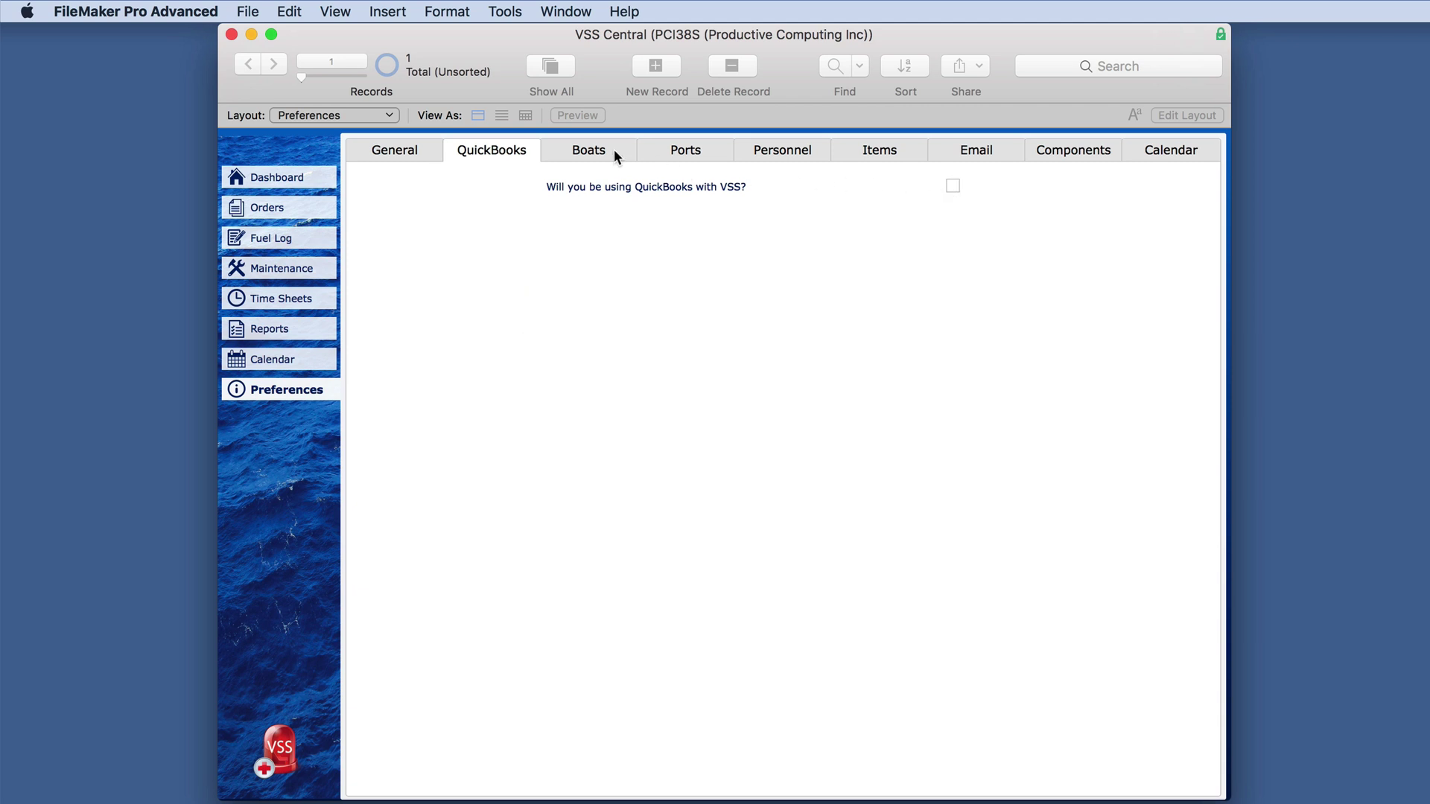
Add a boat named "My new boat" with Inactive status and 2345 starting hours, and save it.
left_click(563, 154)
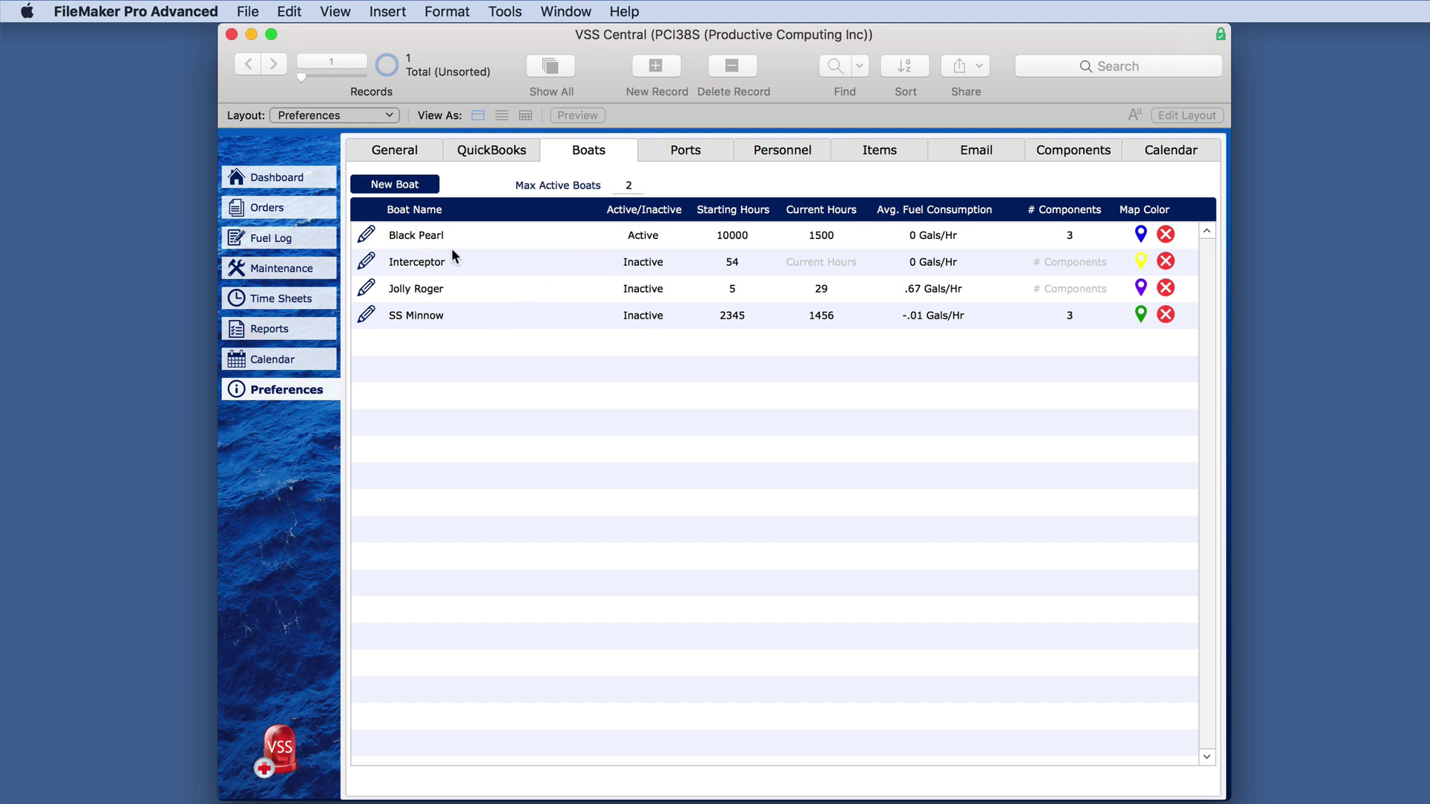
left_click(429, 190)
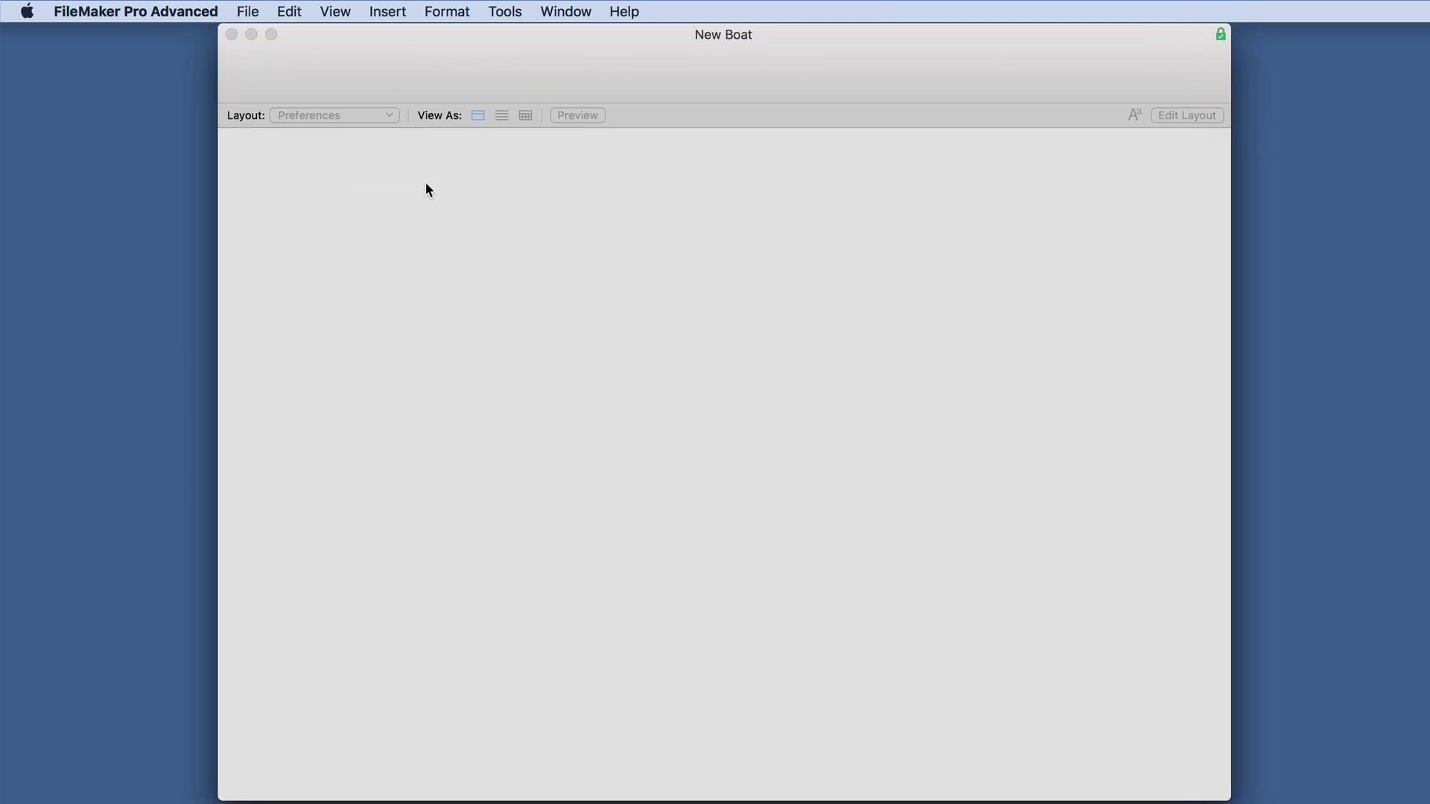
type("My new ")
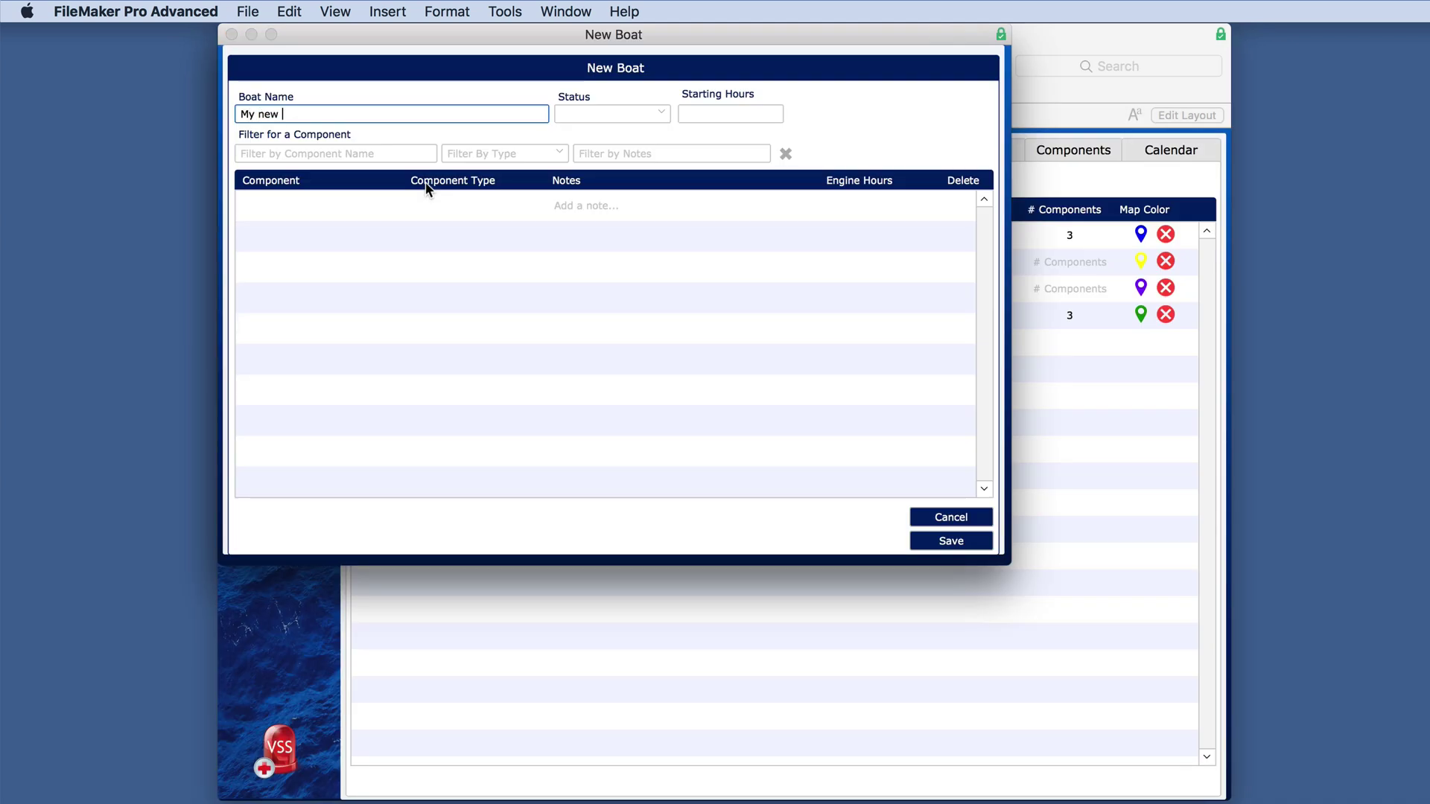
type("boat")
left_click(602, 116)
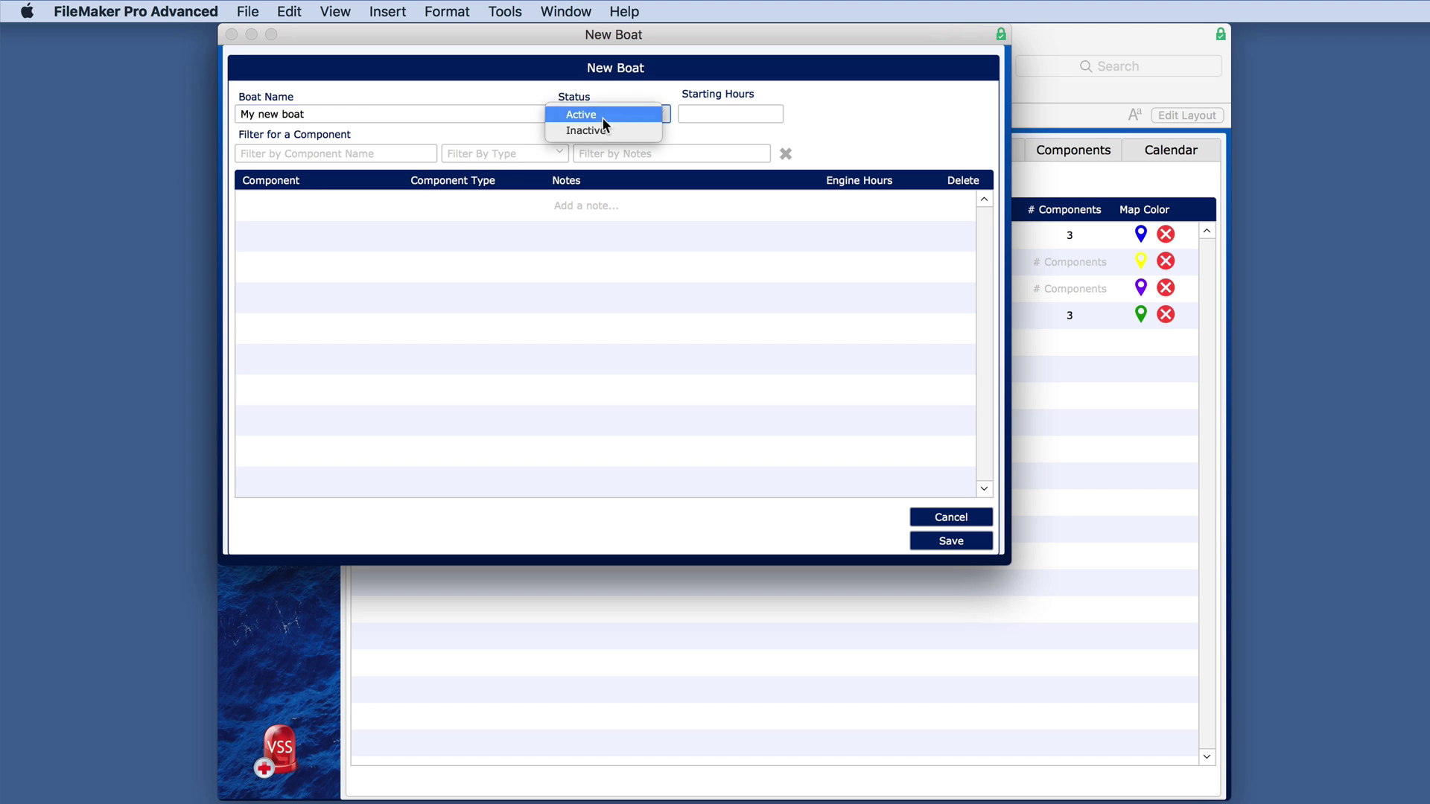
left_click(601, 126)
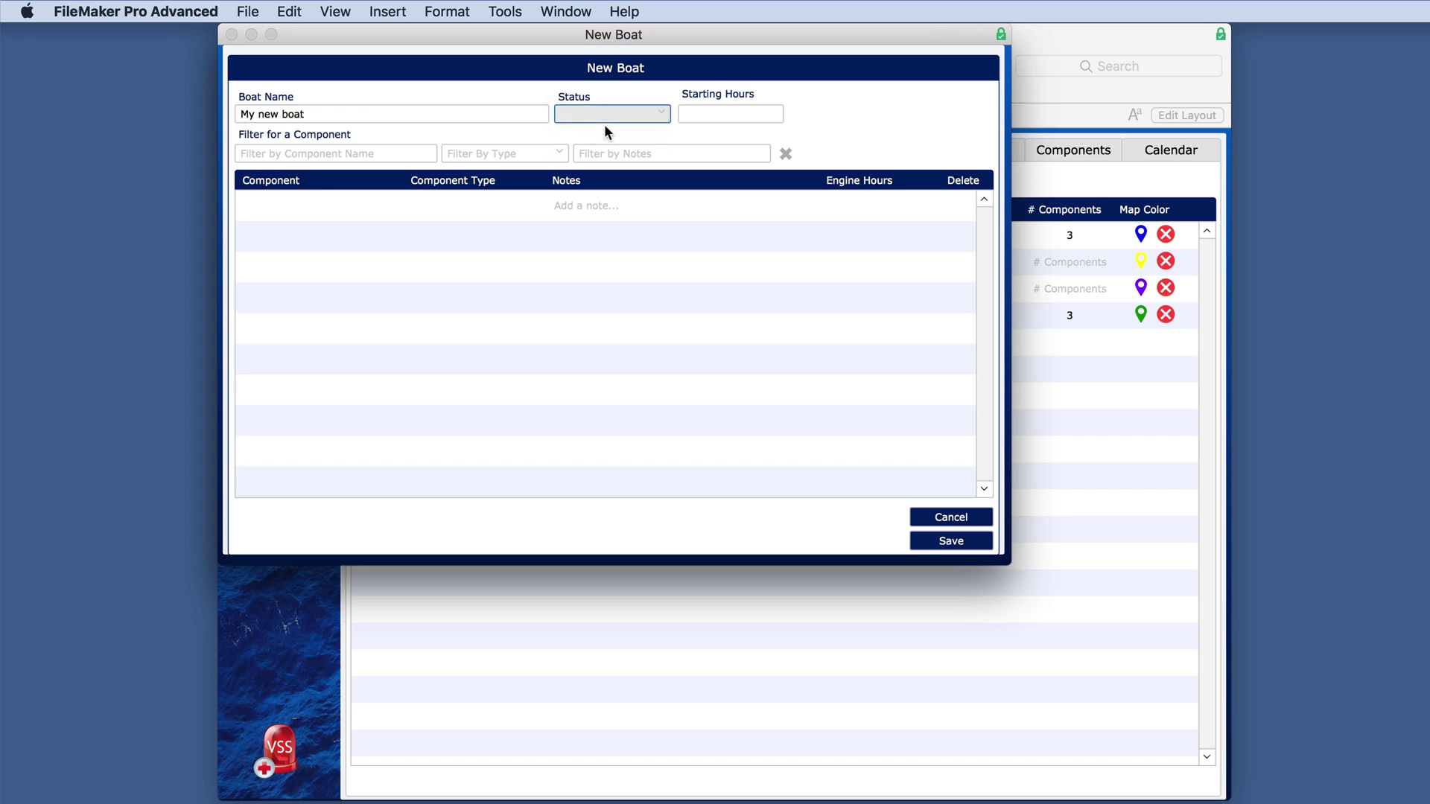
left_click(706, 114)
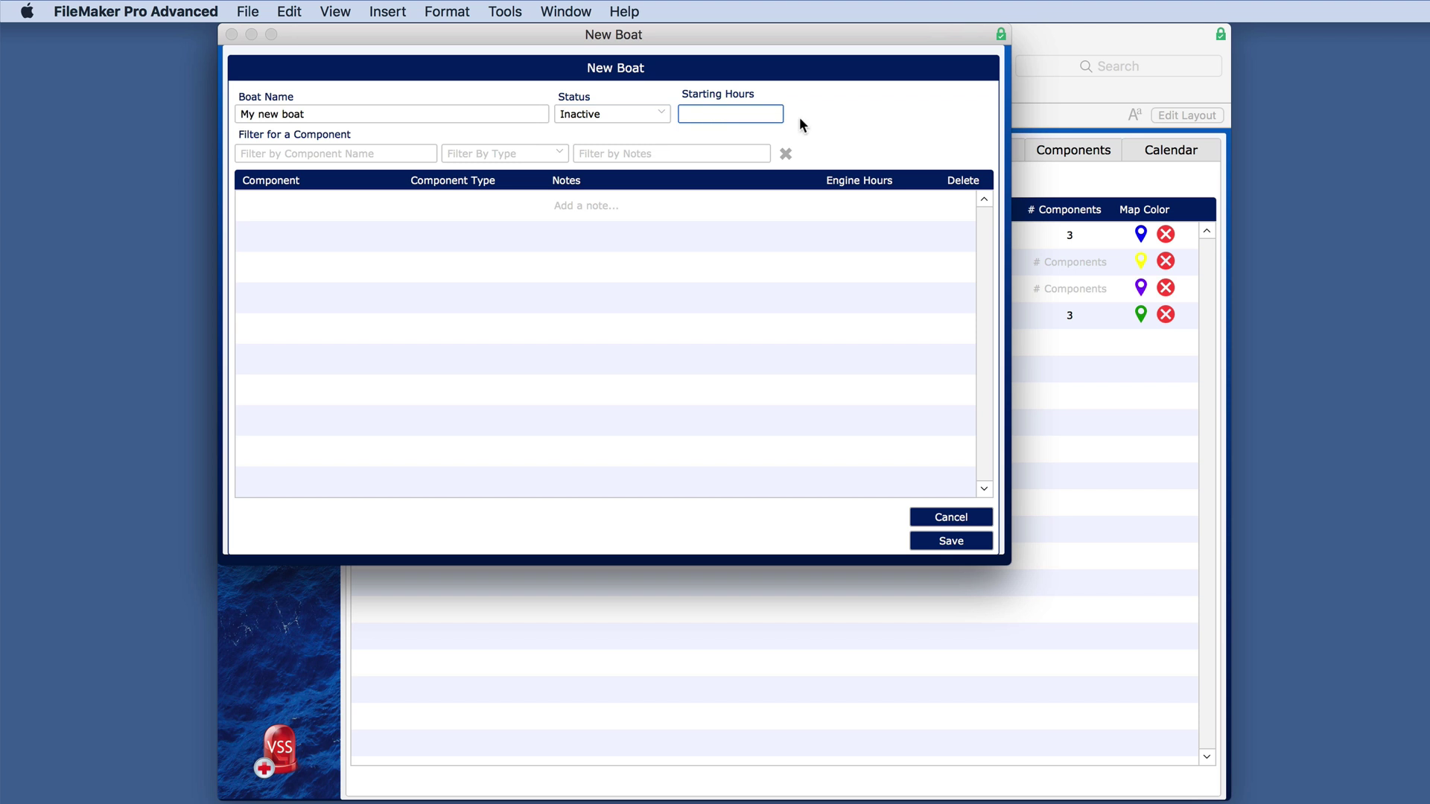
type("2345")
left_click(936, 542)
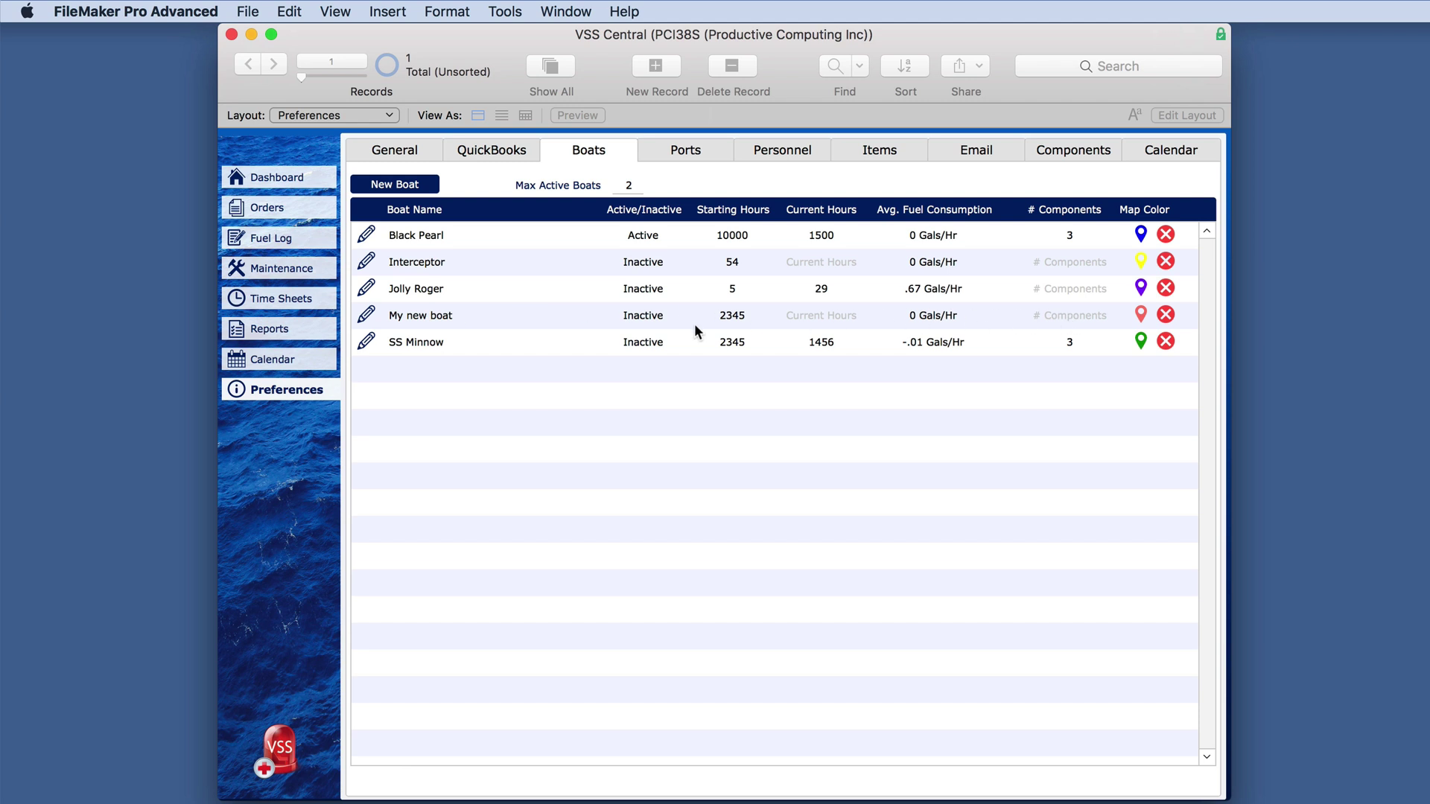
Set the SS Minnow's status to Active, view the components available for it, and save the boat.
left_click(366, 341)
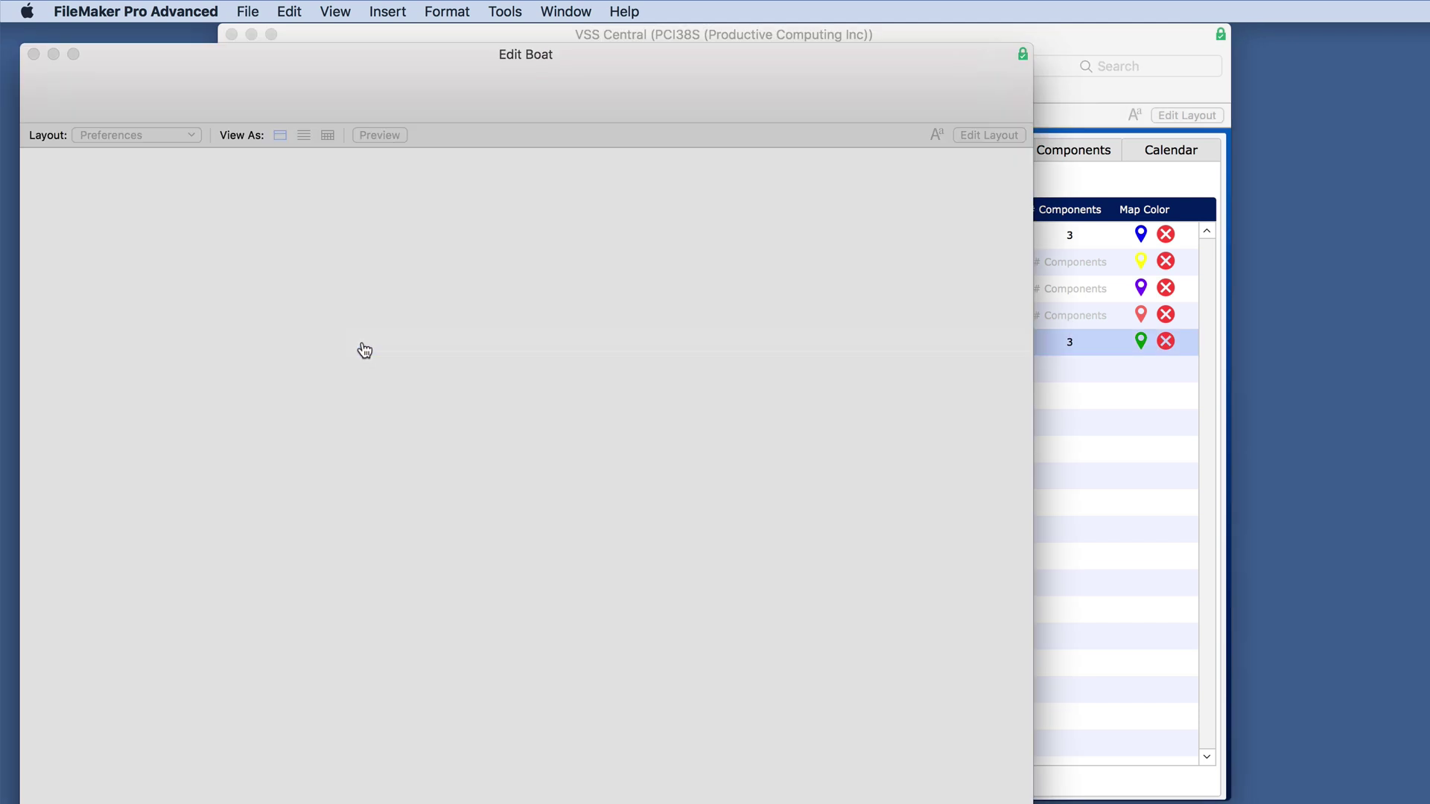
left_click(460, 135)
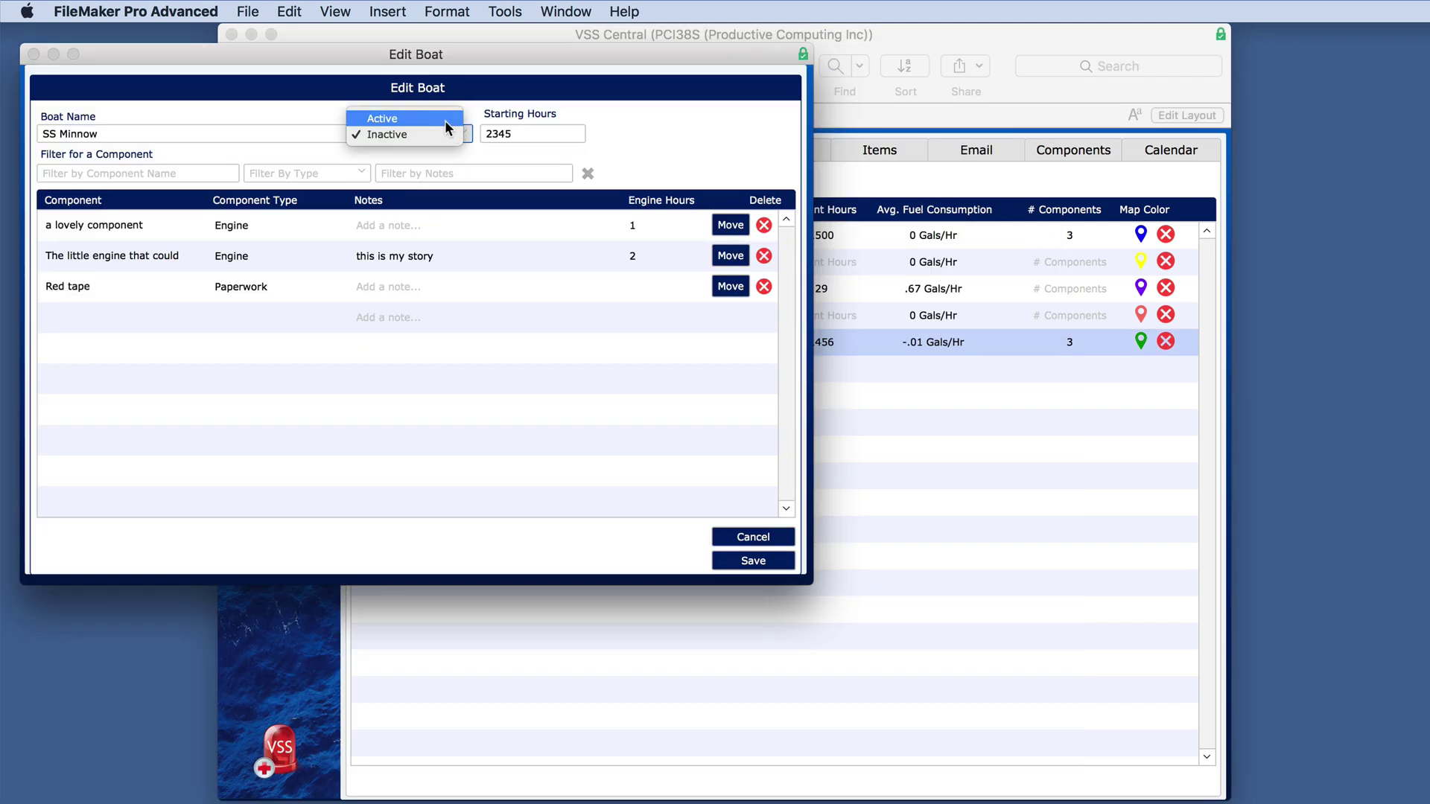
left_click(446, 117)
left_click(624, 134)
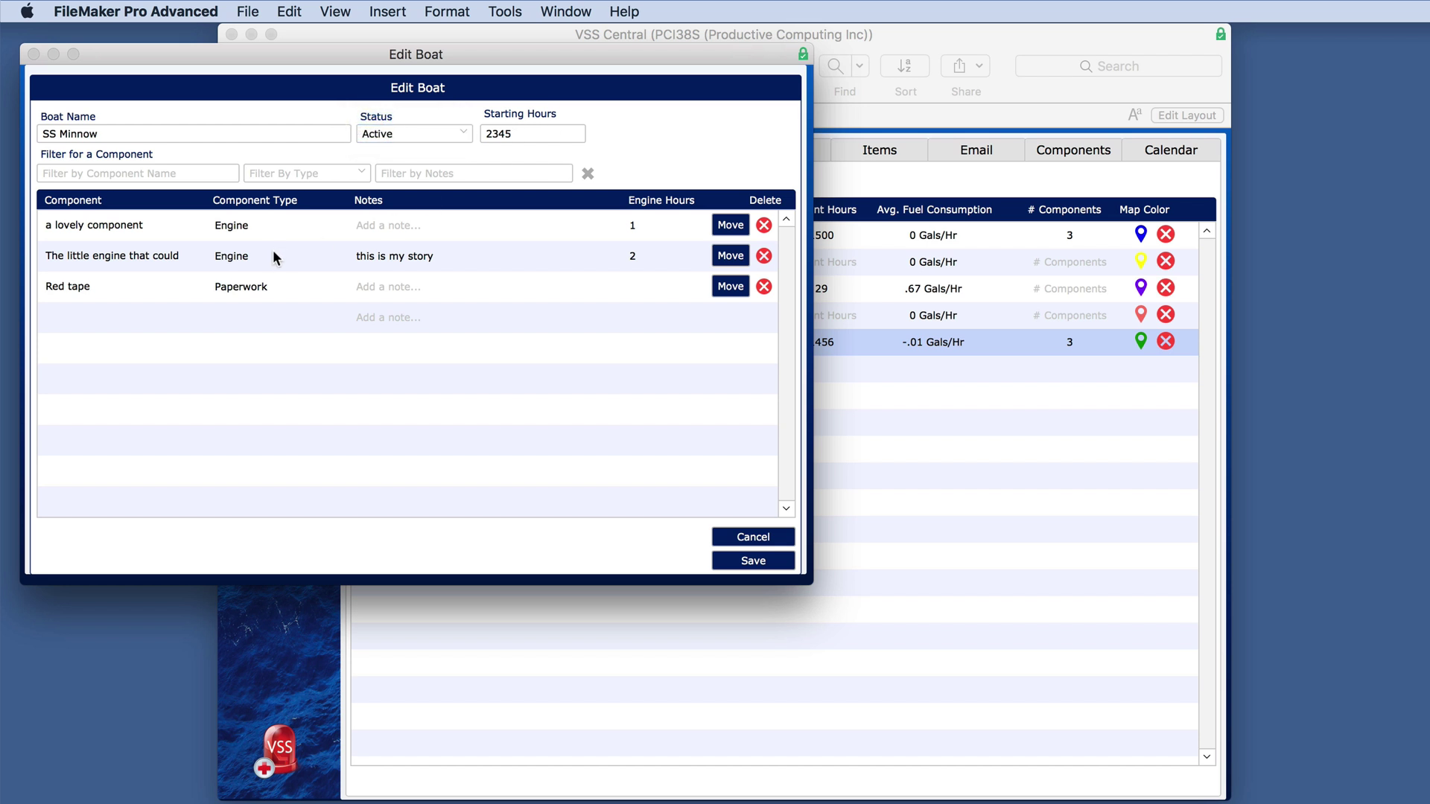
left_click(88, 317)
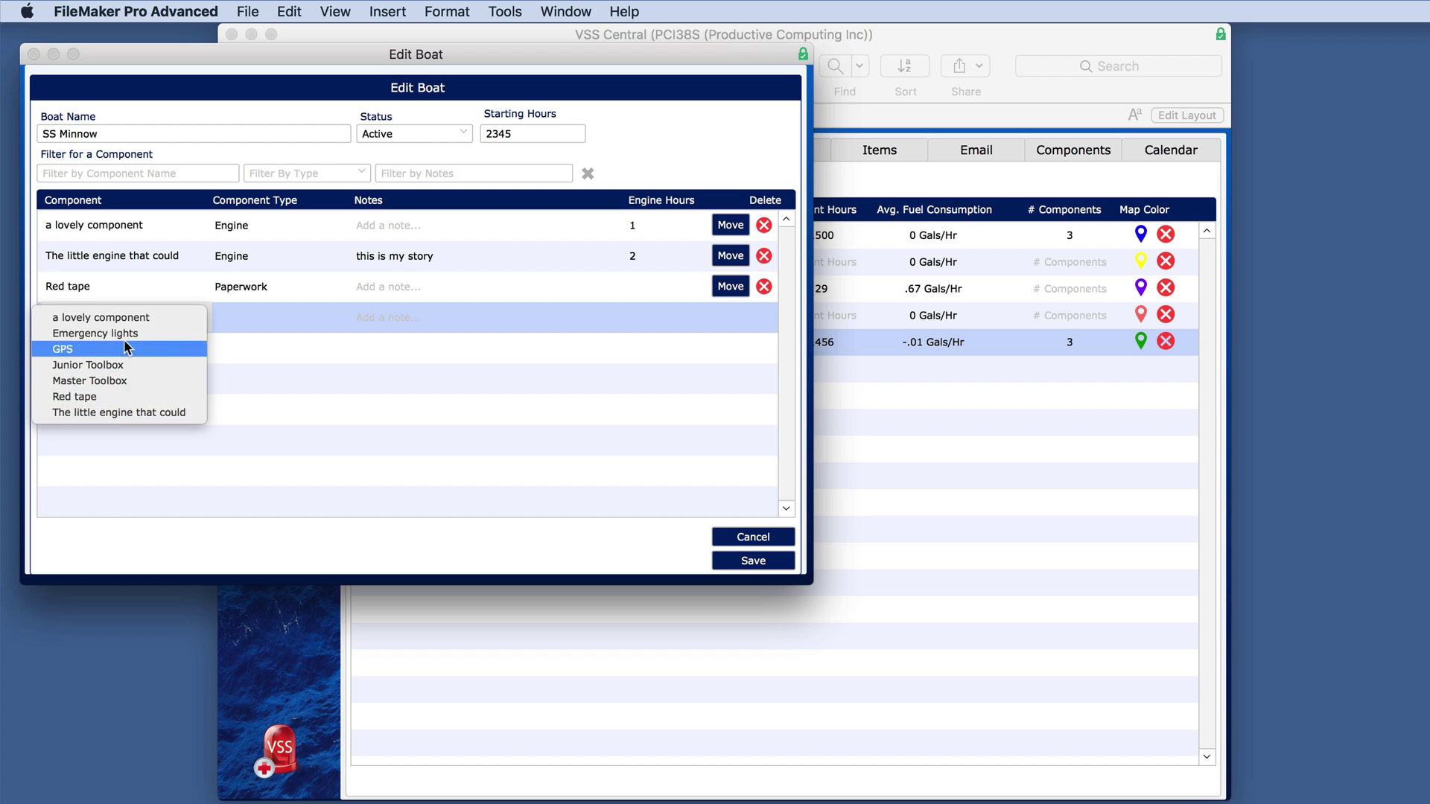
left_click(744, 561)
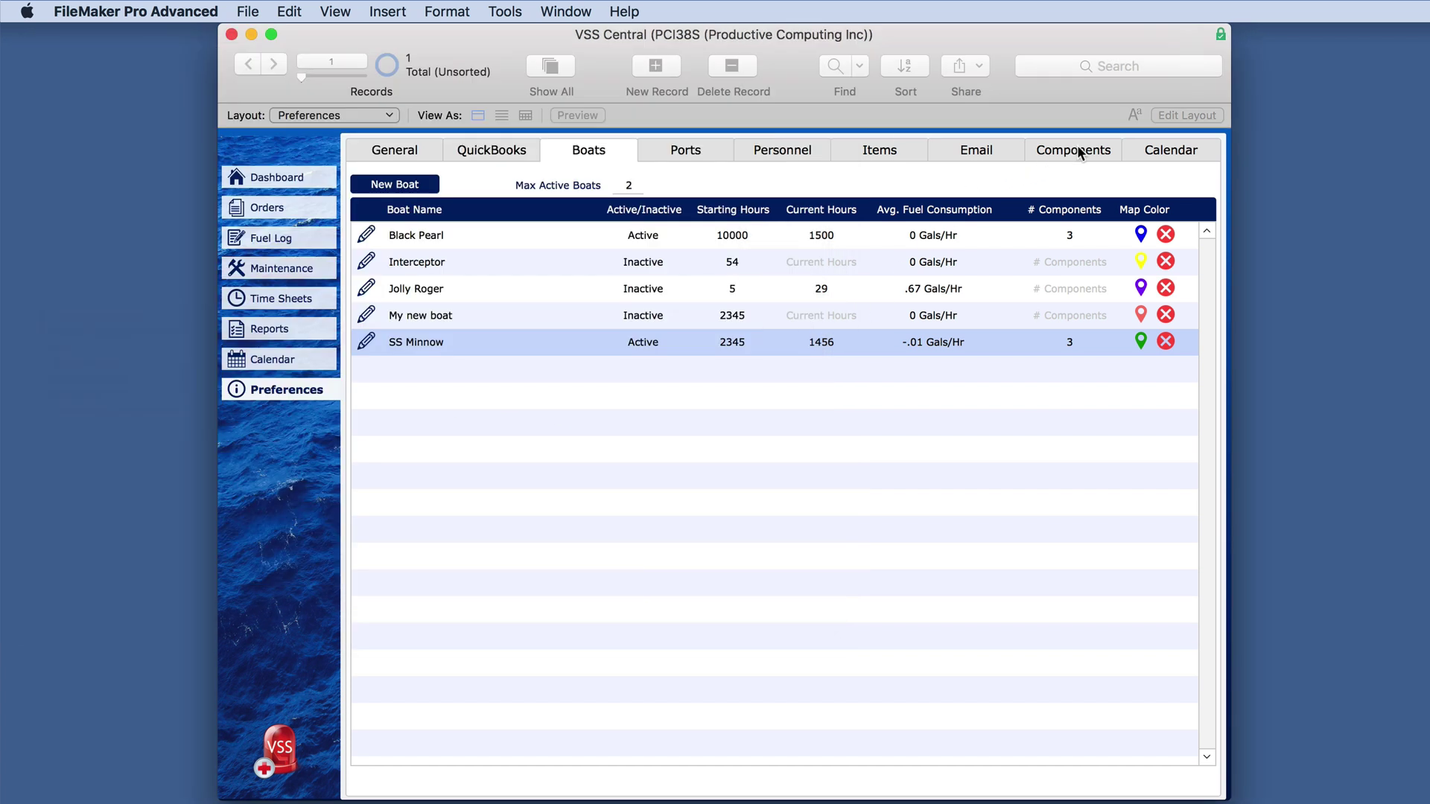
Check the component list, and add the Emergency lights component to the SS Minnow with the note "need more of these".
left_click(1077, 151)
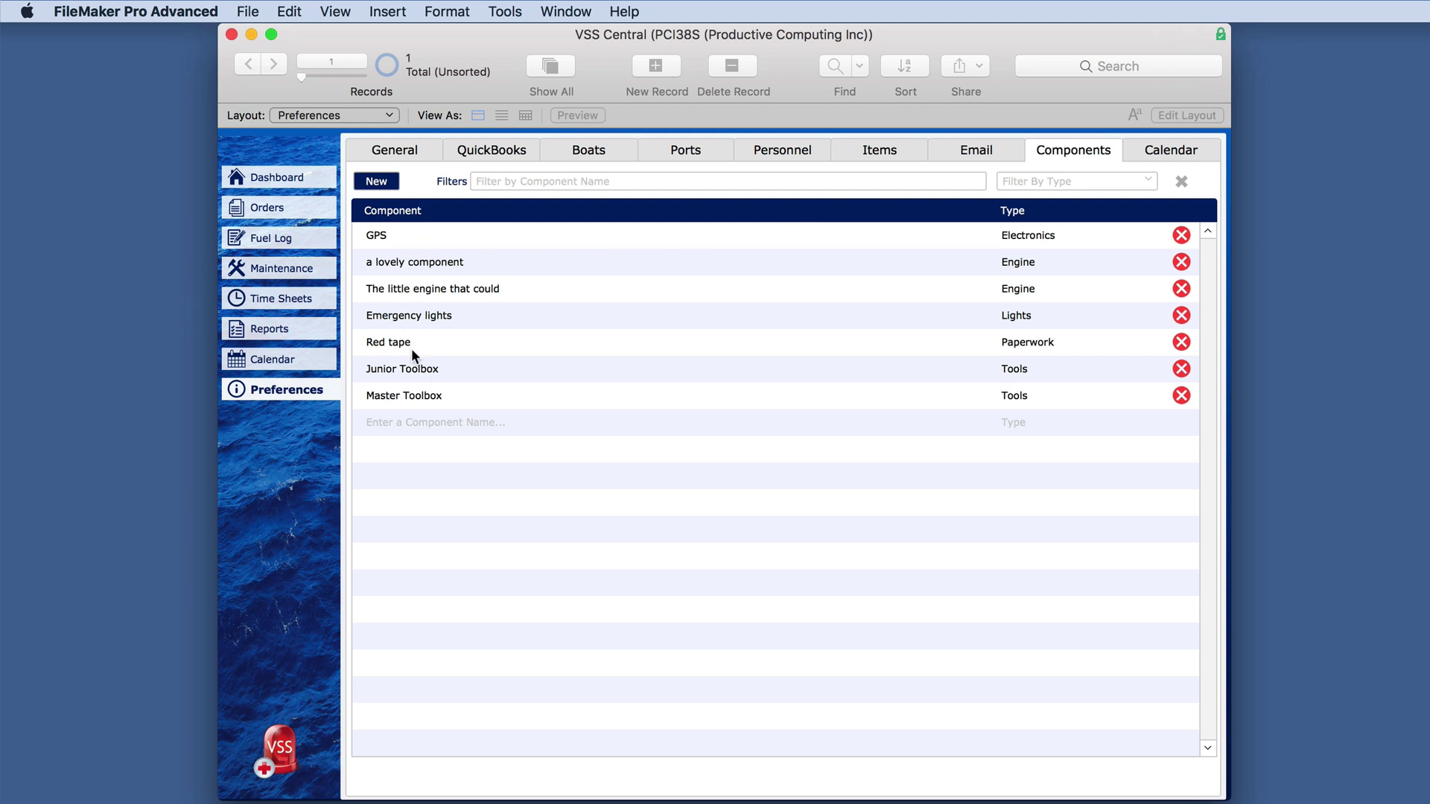
left_click(594, 151)
left_click(365, 341)
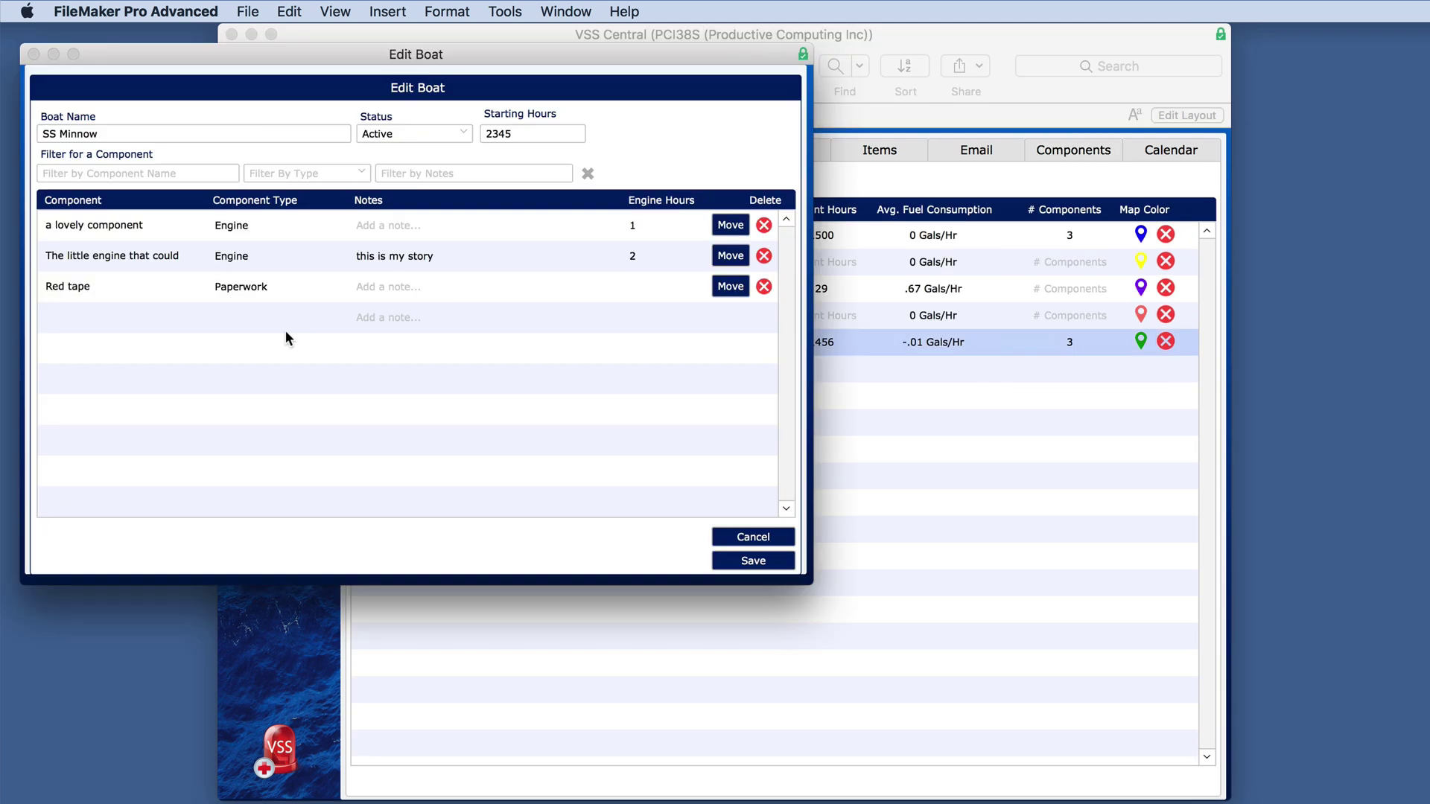
left_click(85, 320)
left_click(85, 335)
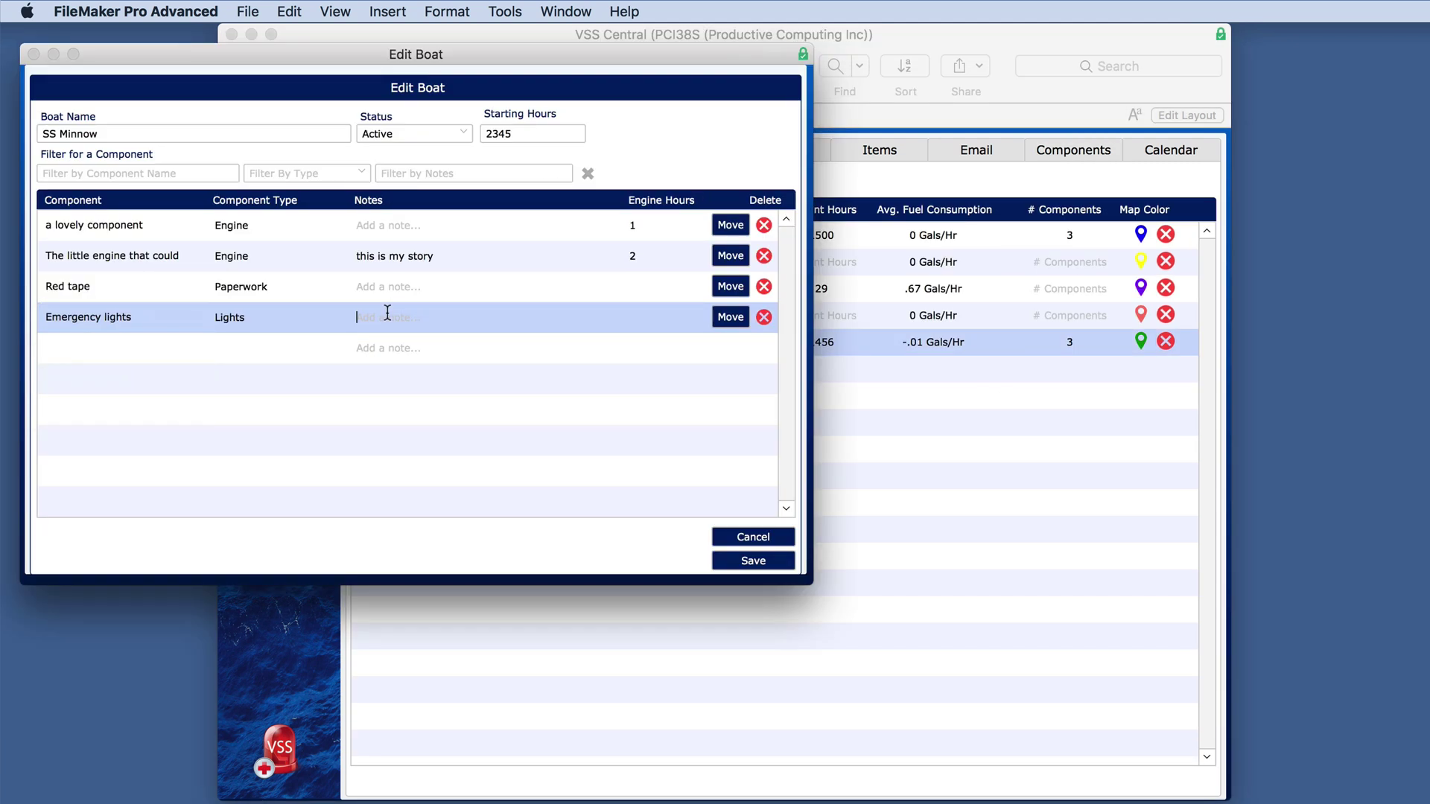
type("need more of these")
Filter the SS Minnow's components by the name "emerg" and by the Engine type, clearing the filter each time.
left_click(128, 172)
type("emerg")
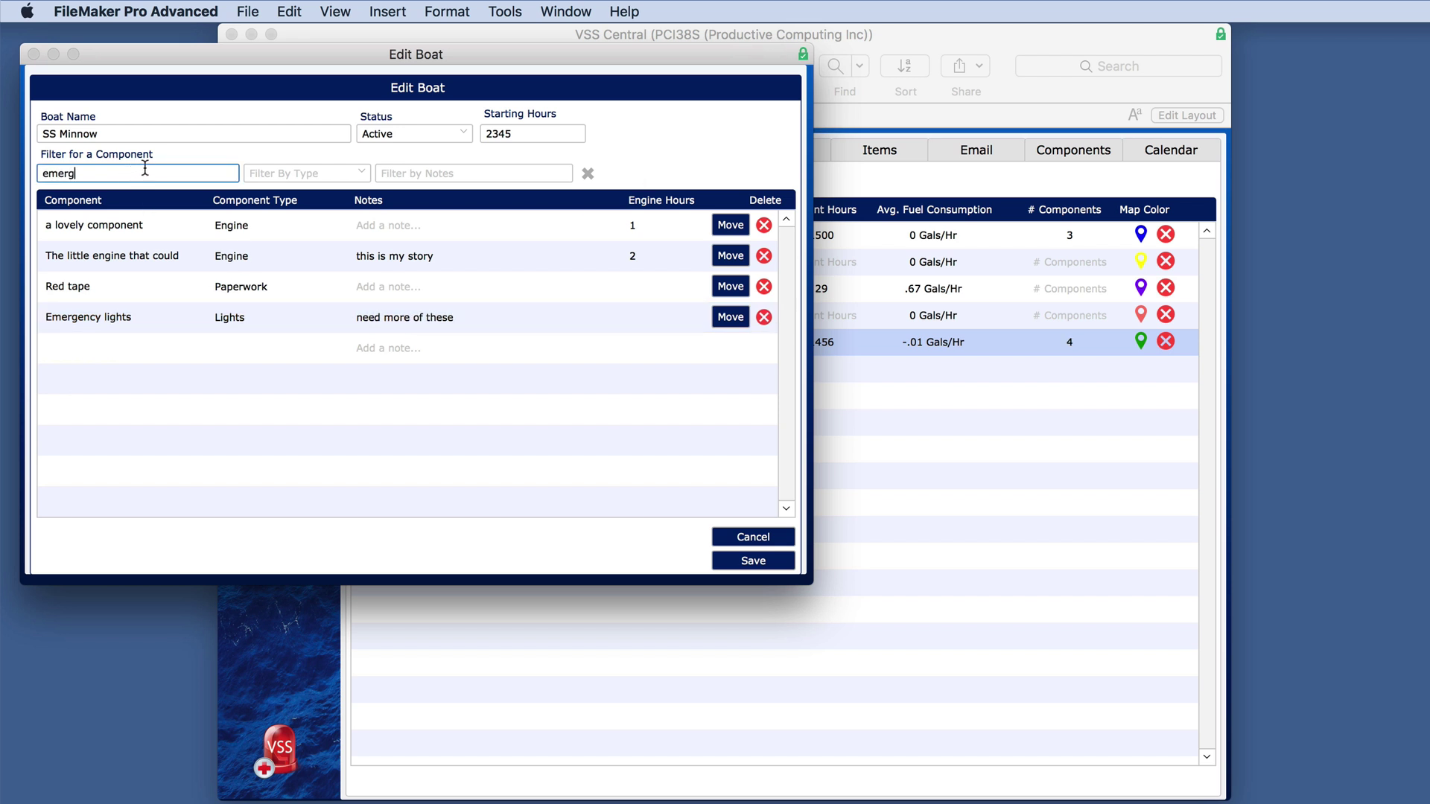
left_click(515, 162)
left_click(589, 177)
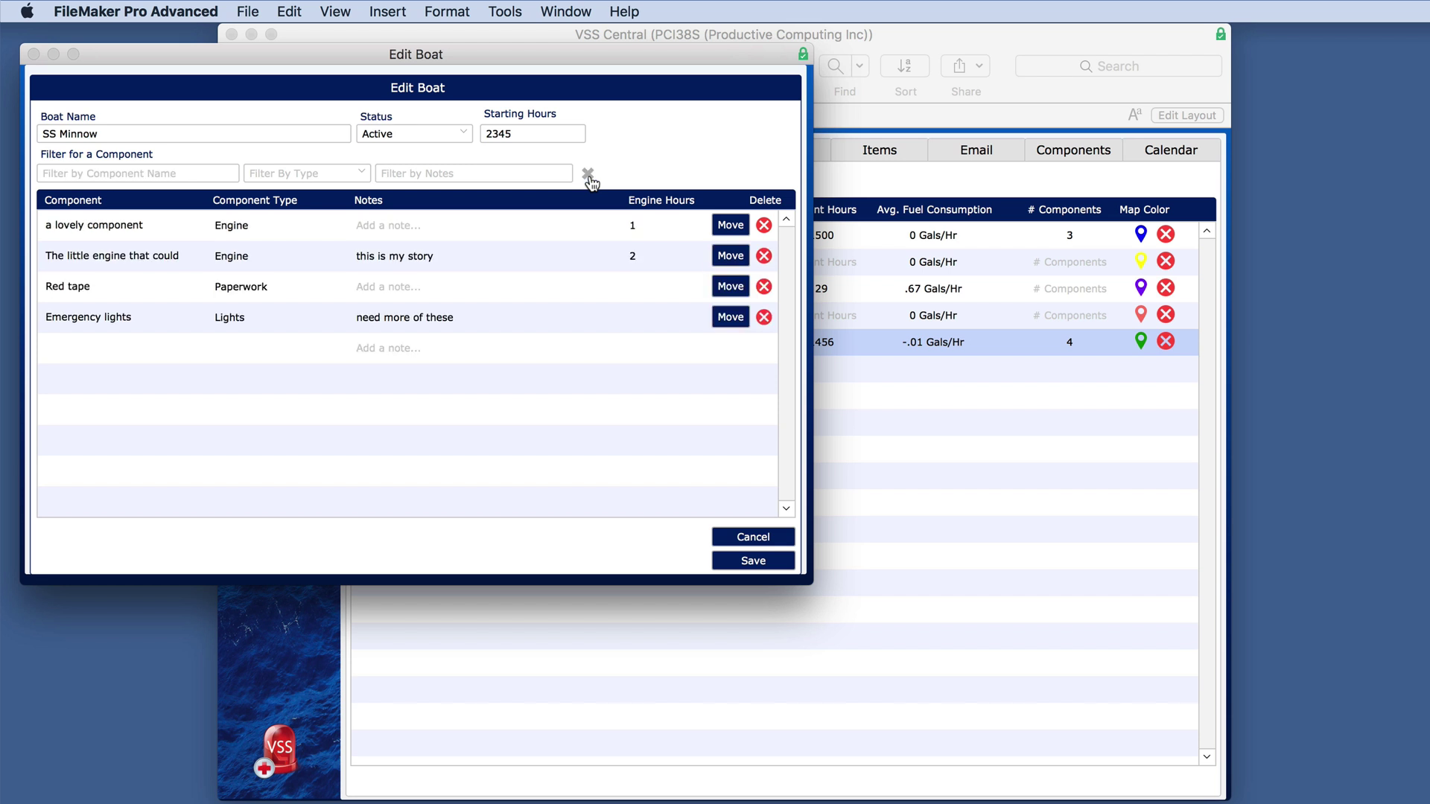
left_click(360, 175)
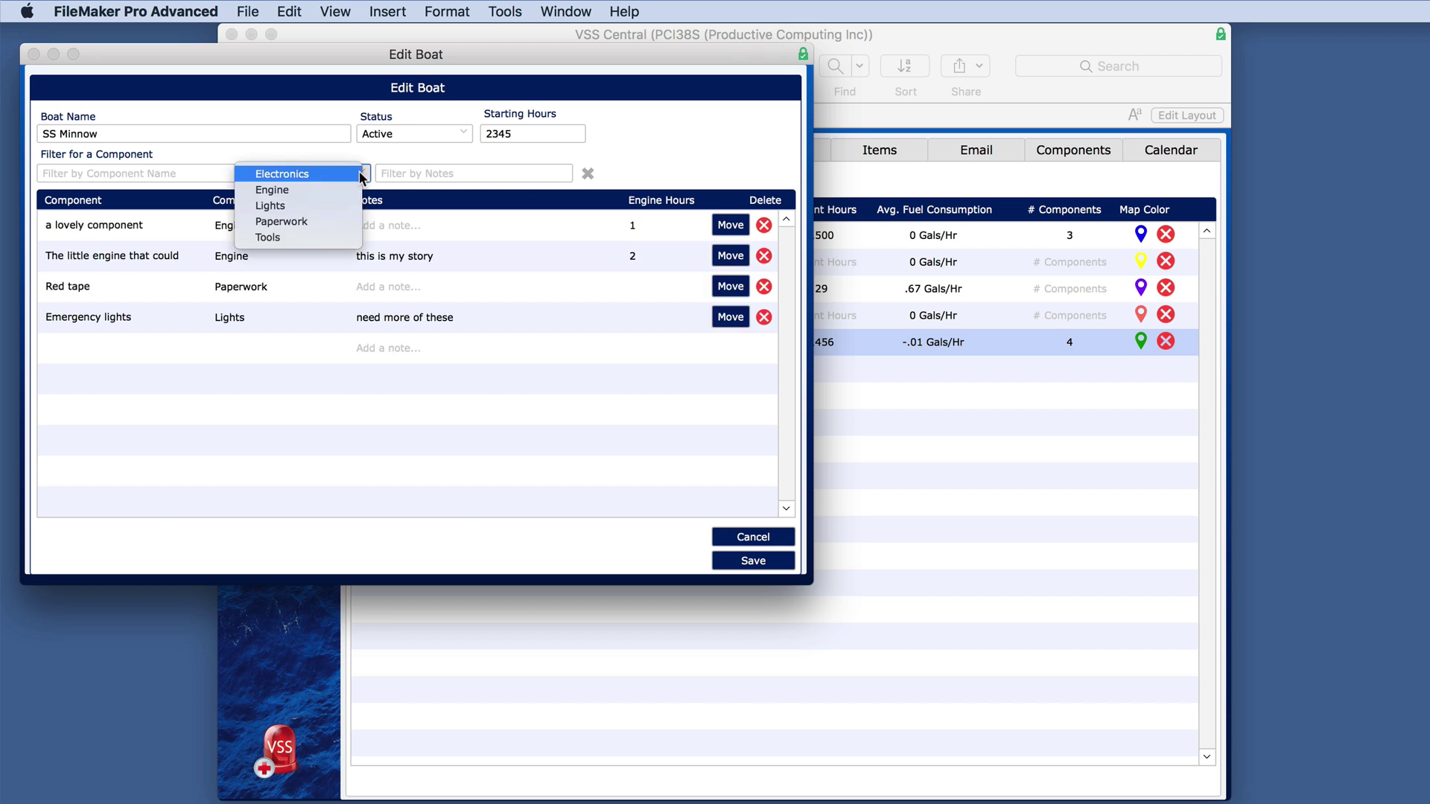
left_click(315, 191)
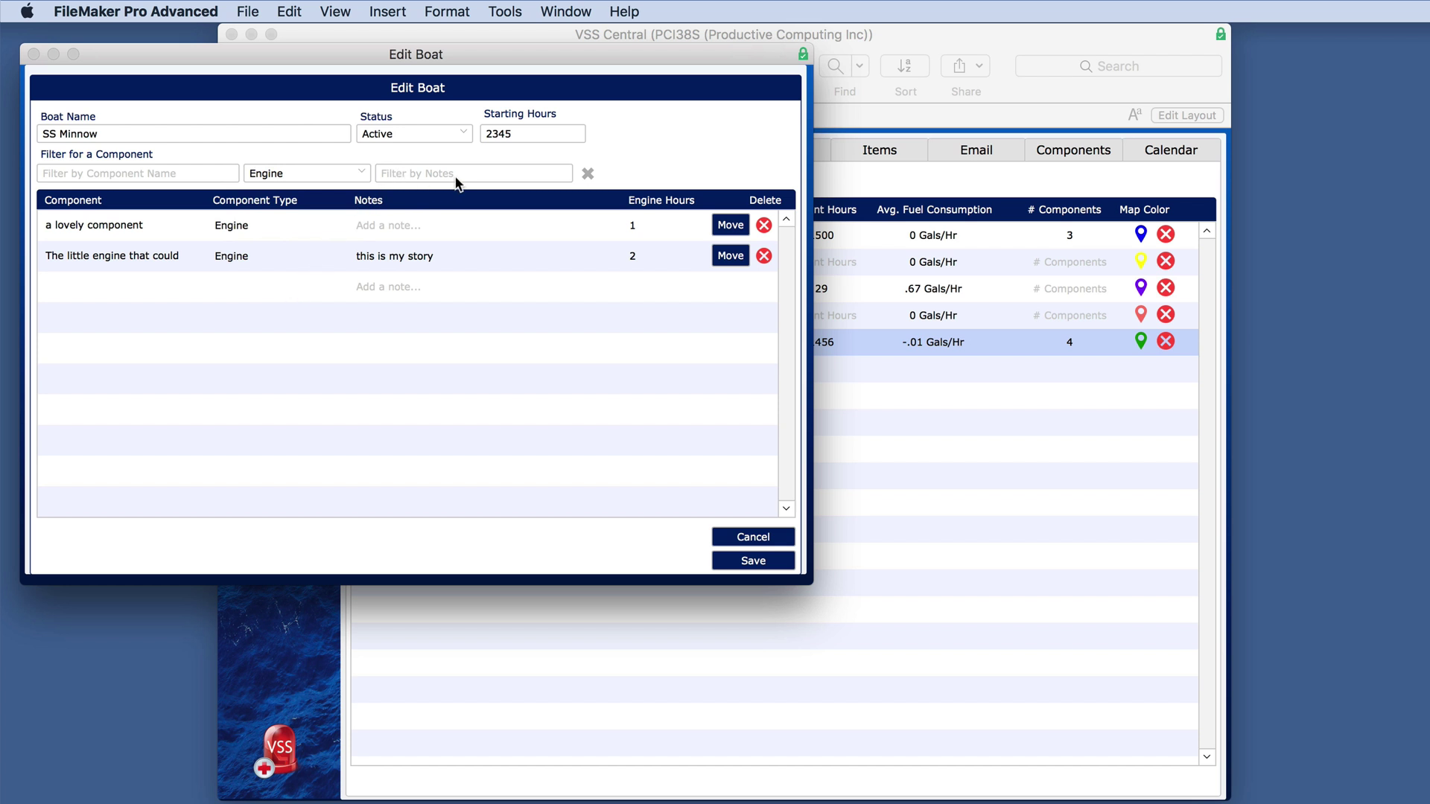
left_click(588, 173)
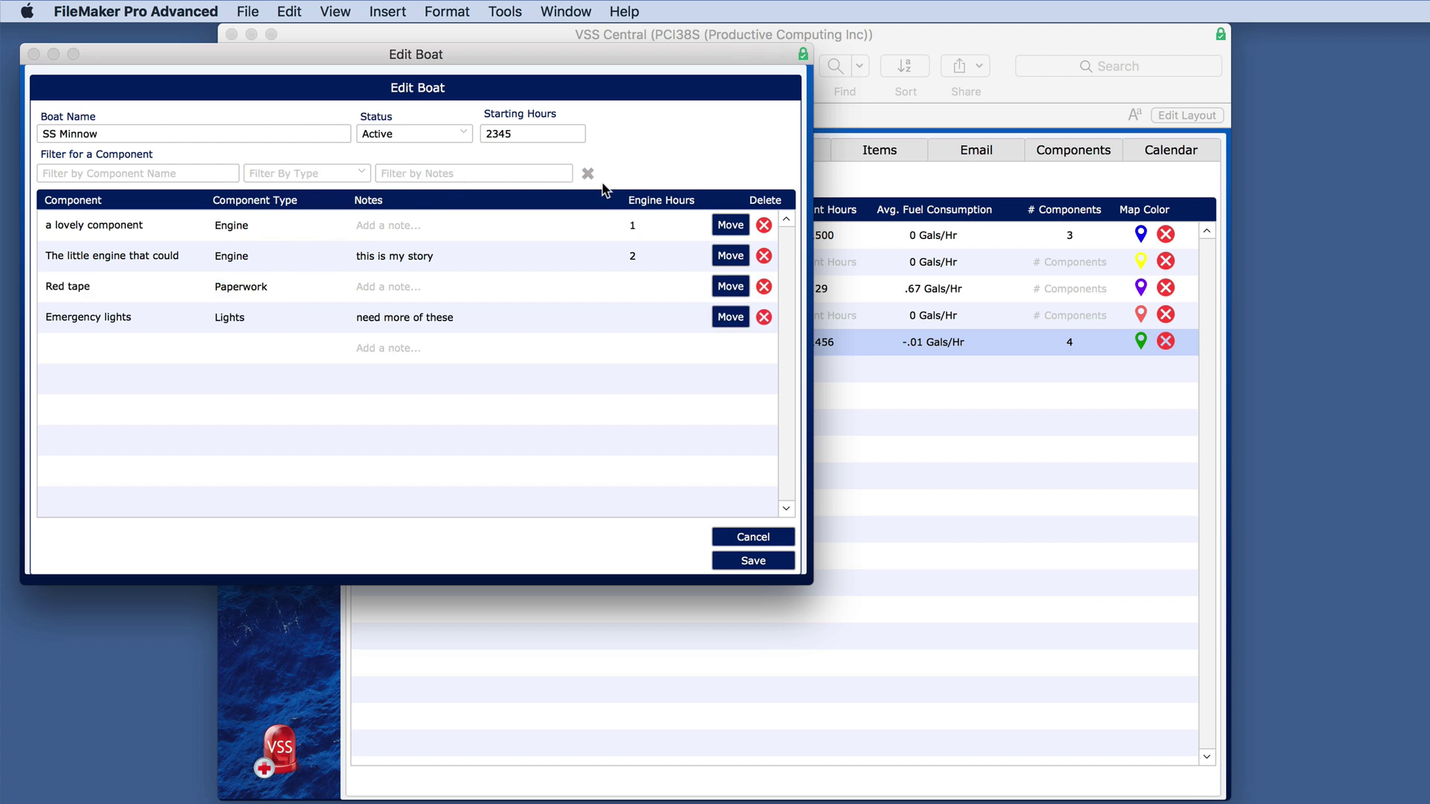
Move the Red tape component from the SS Minnow to the Black Pearl and save the boat.
left_click(725, 288)
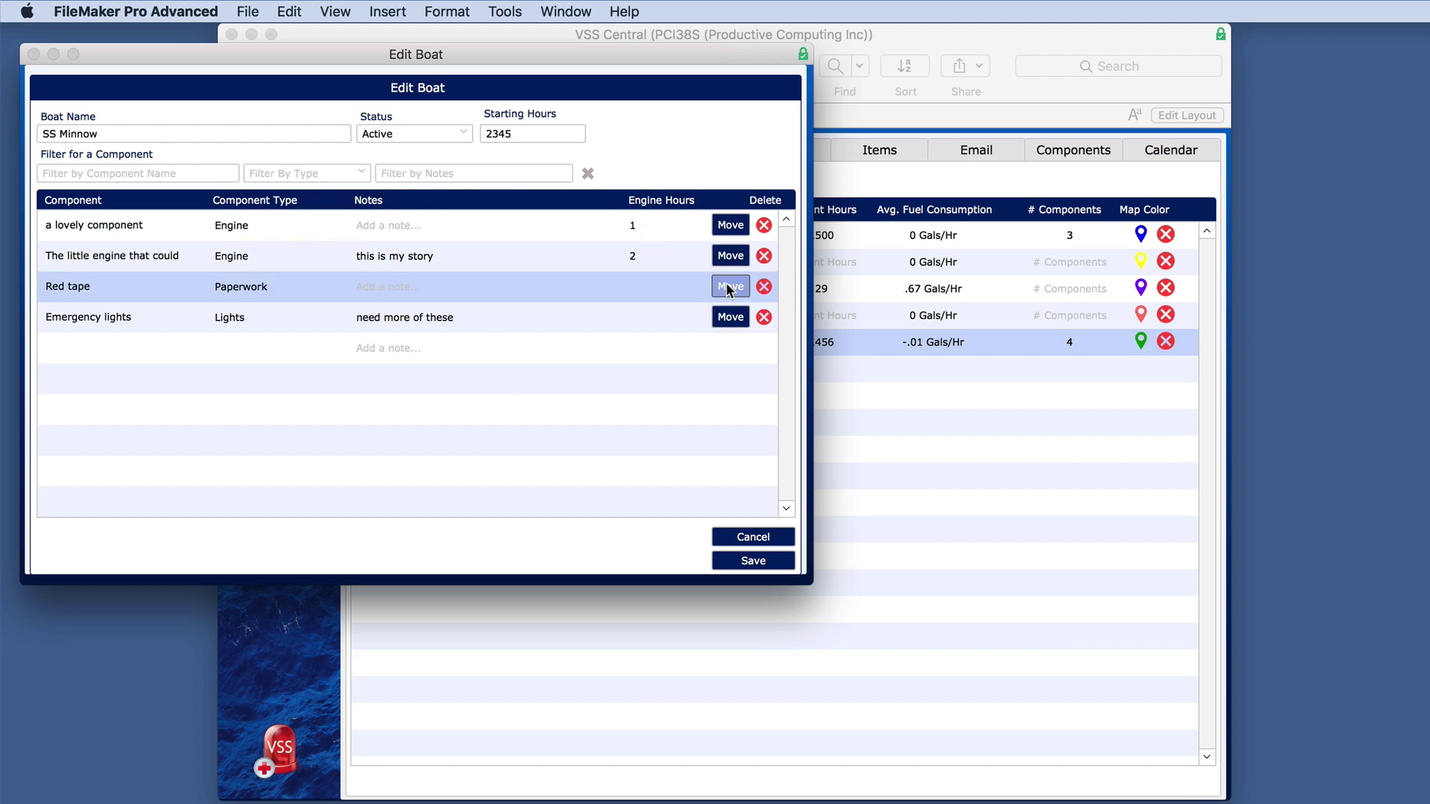
left_click(204, 213)
left_click(204, 213)
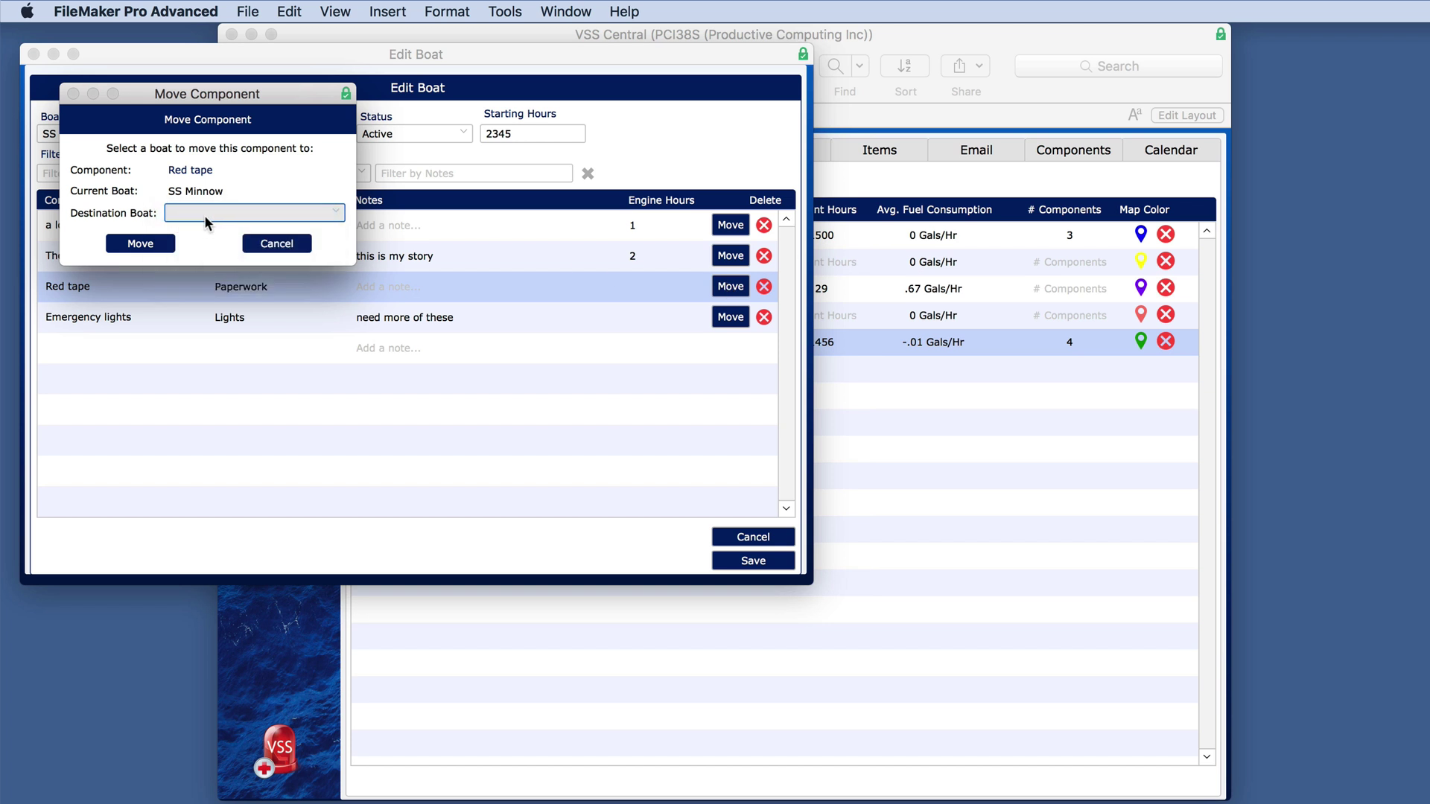
left_click(142, 244)
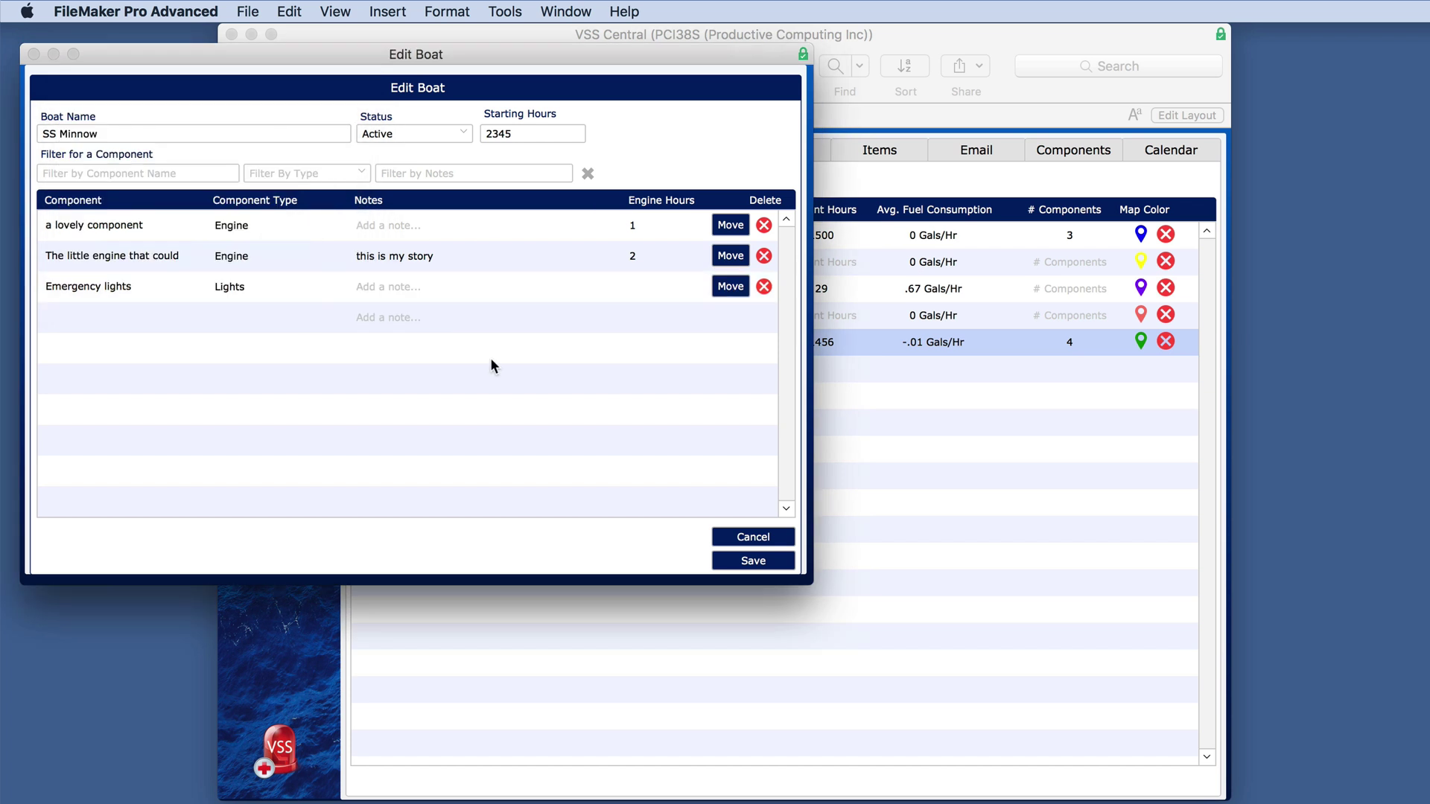
left_click(788, 564)
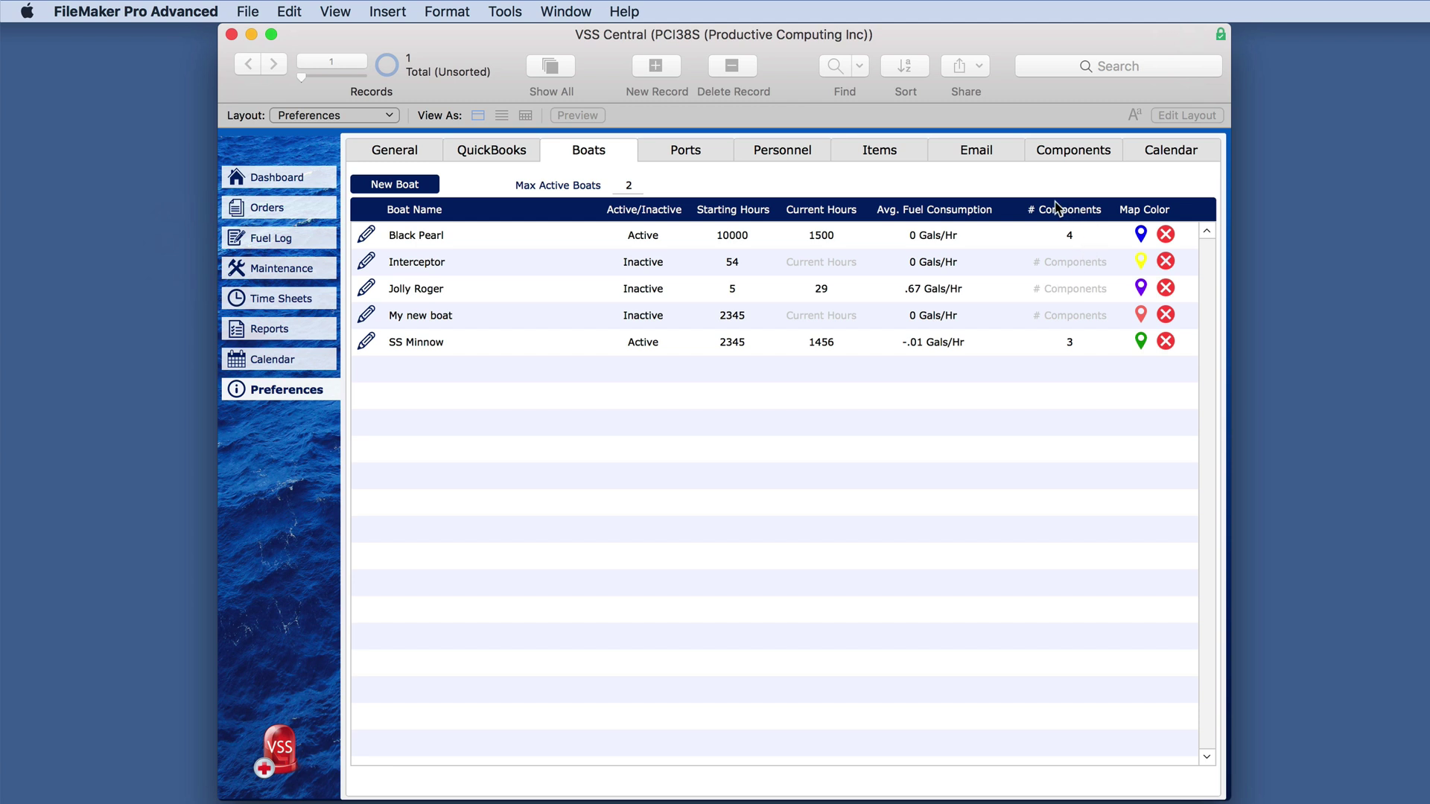
Delete the Red tape component from the Black Pearl and save the boat.
left_click(368, 236)
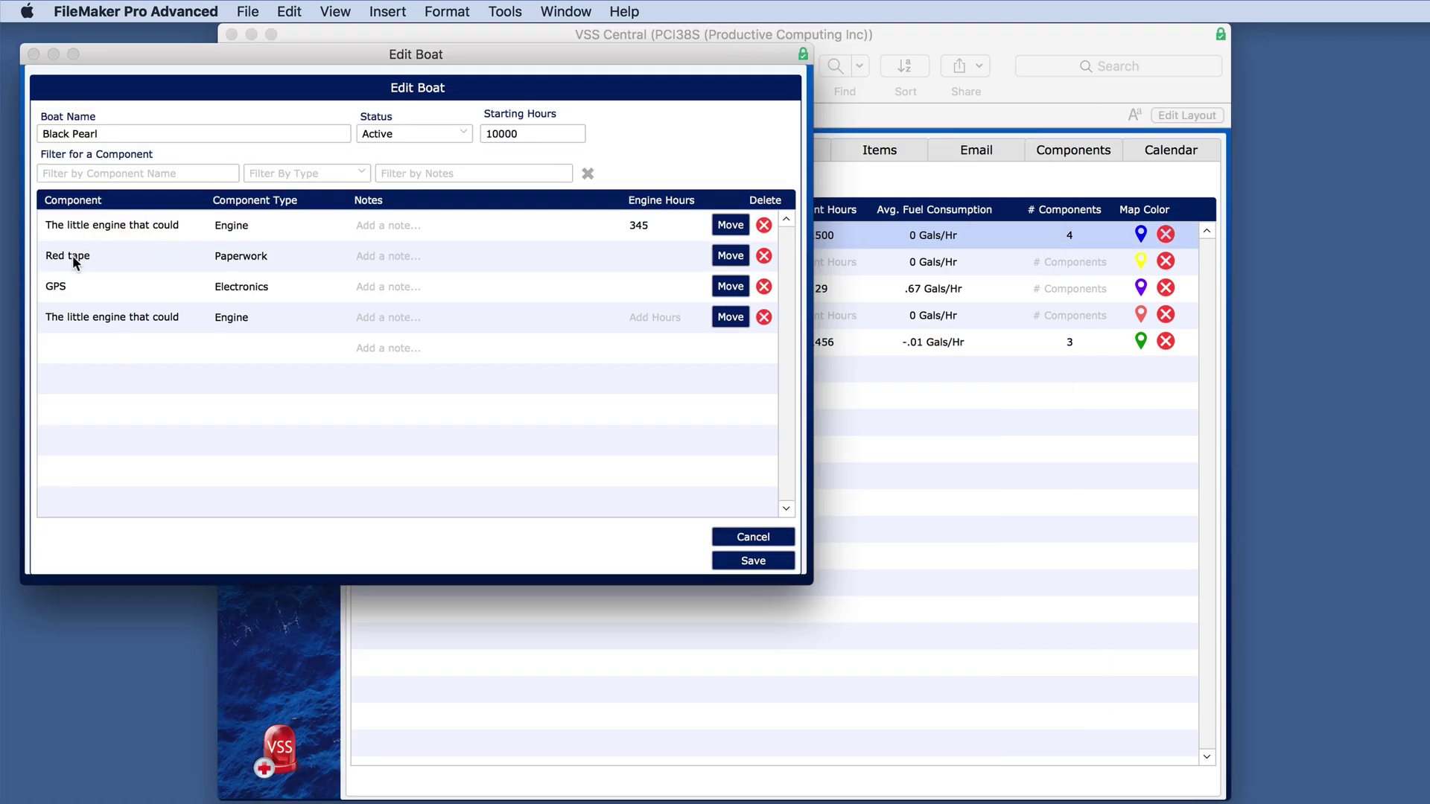
left_click(763, 255)
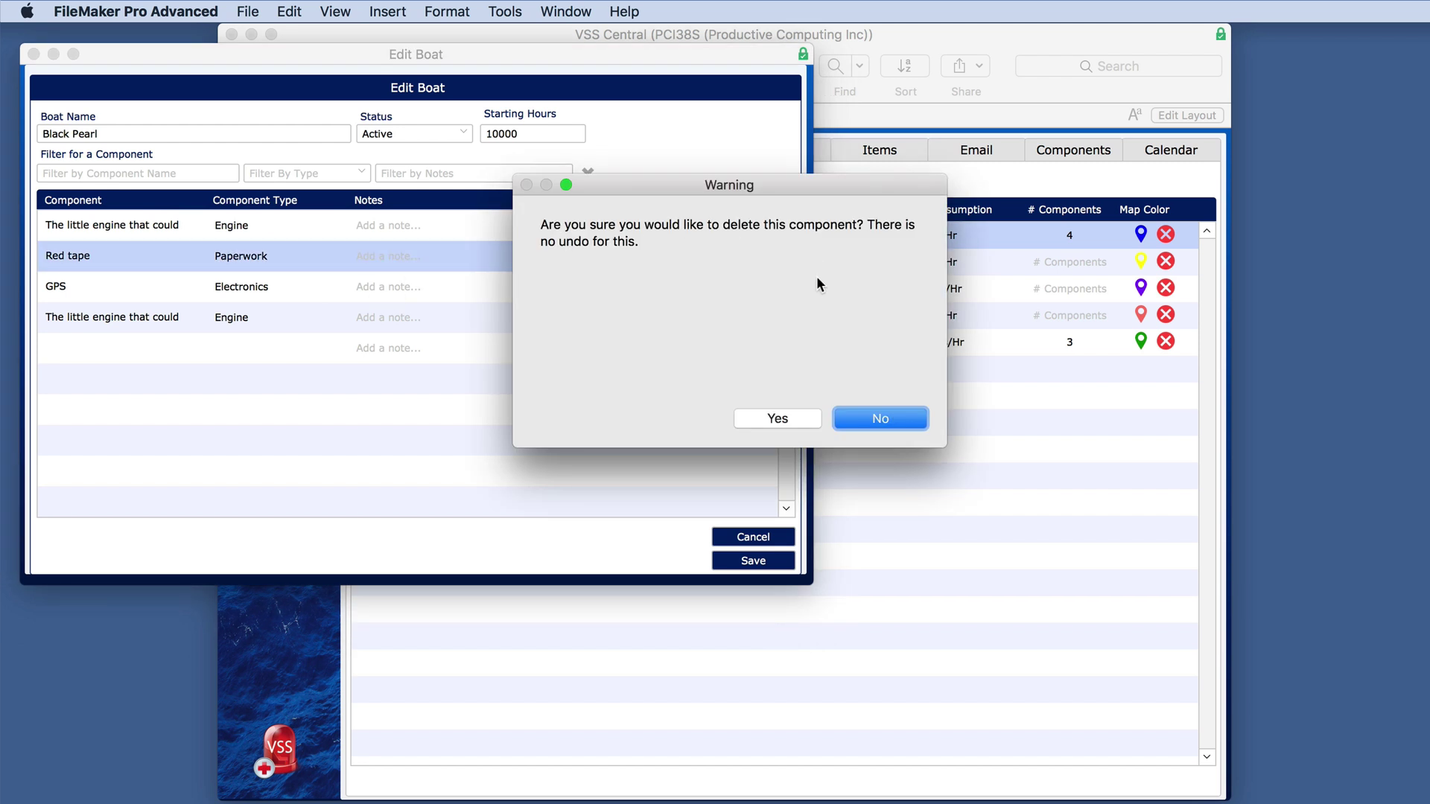
left_click(778, 418)
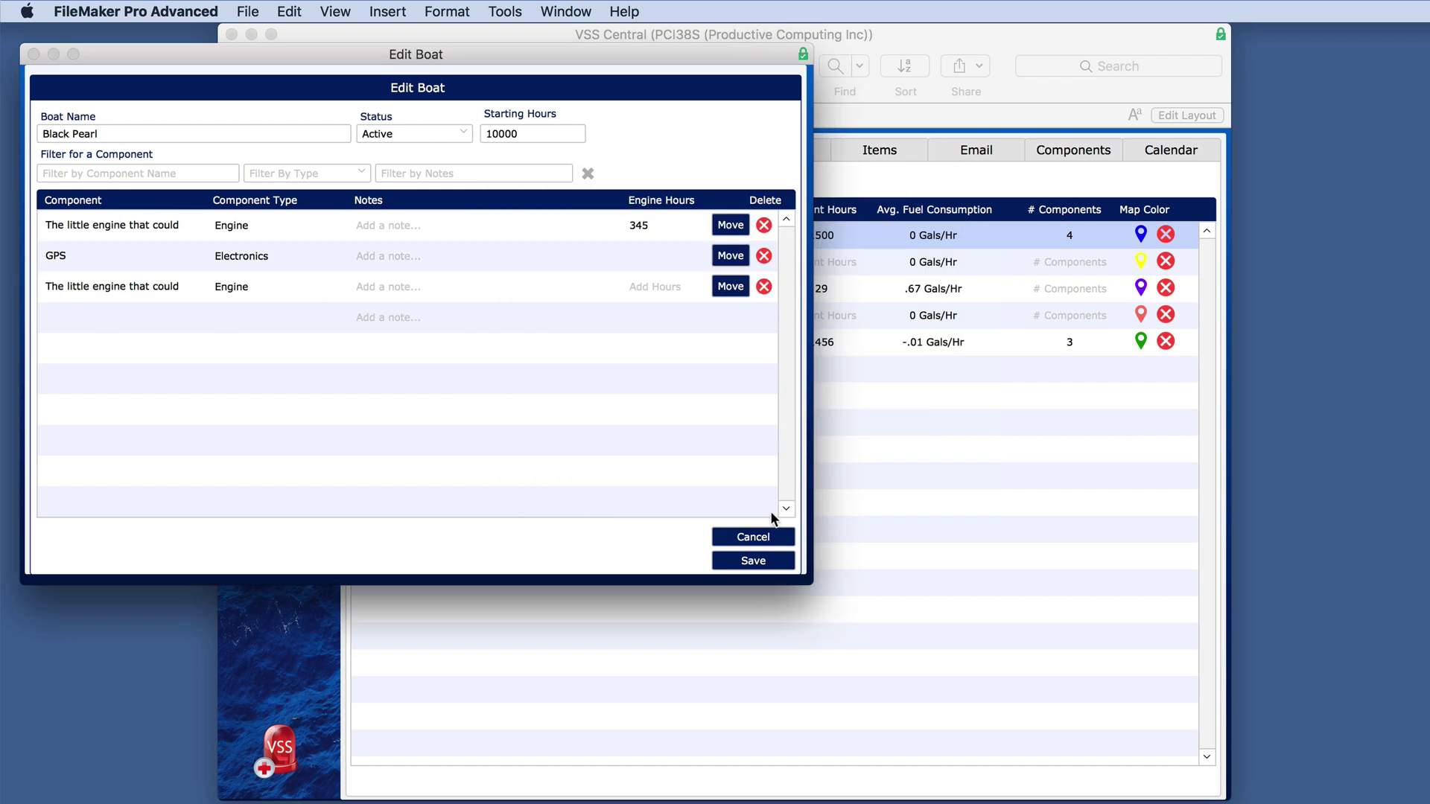
left_click(766, 561)
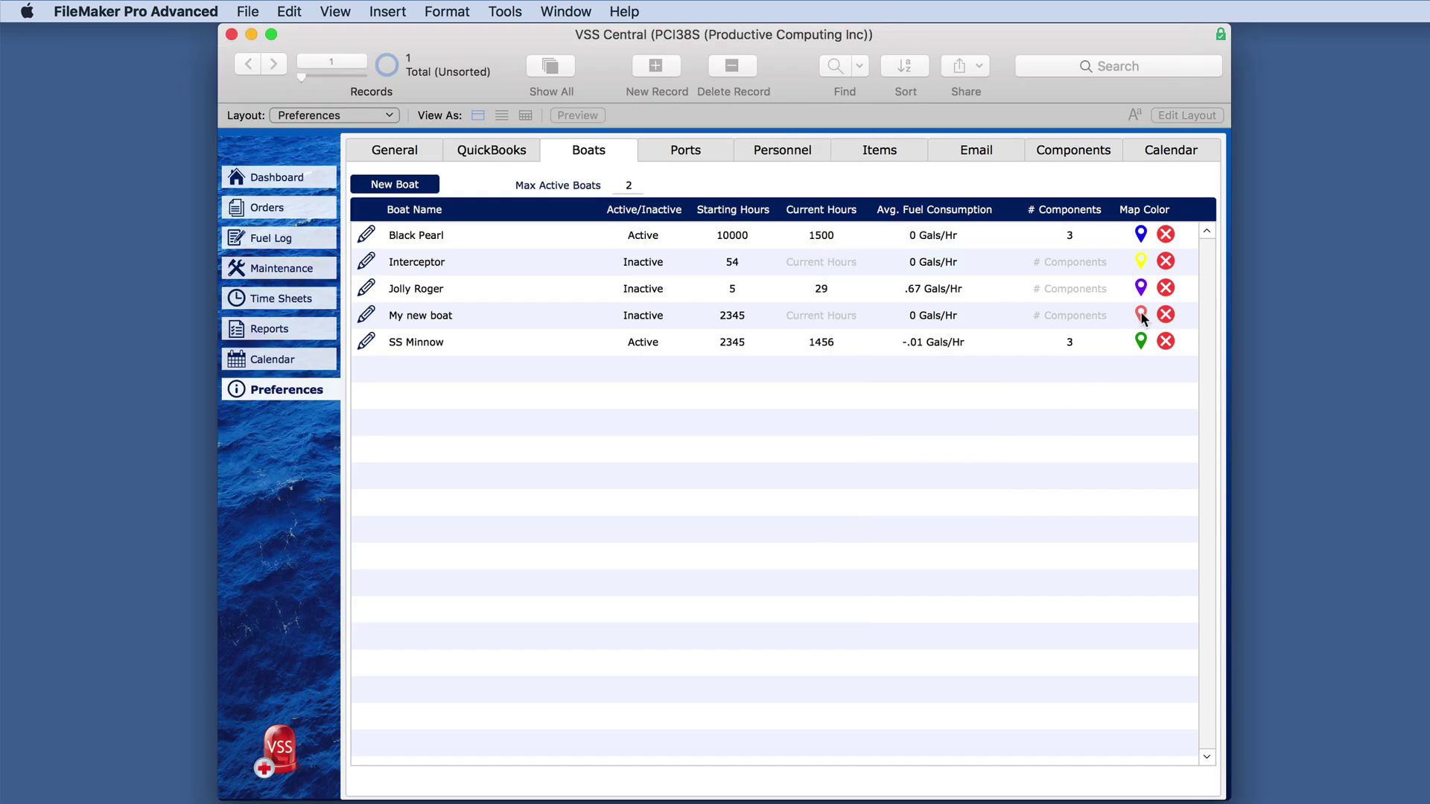
Set the map pin color of "My new boat" to BFFF00.
left_click(1138, 310)
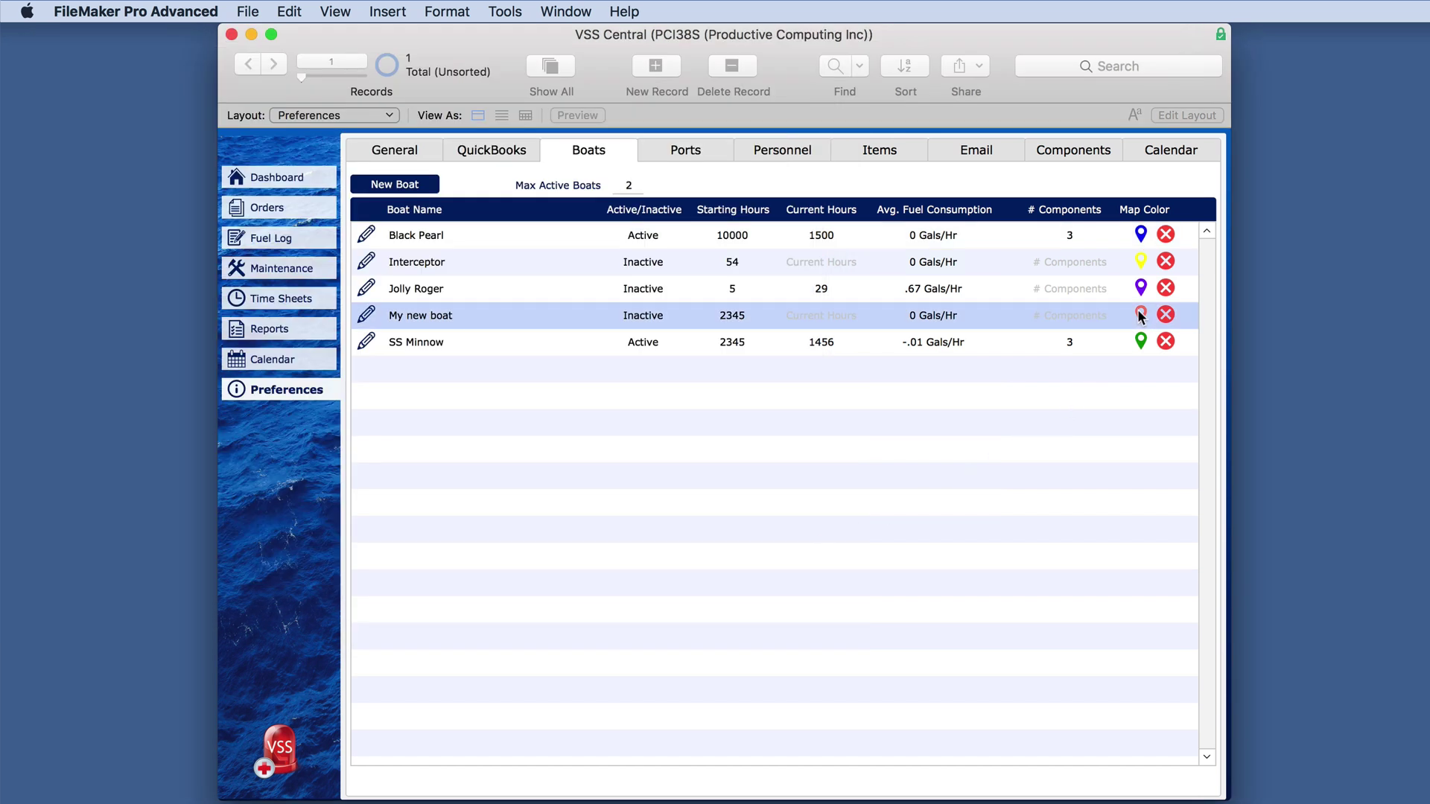
left_click(1137, 310)
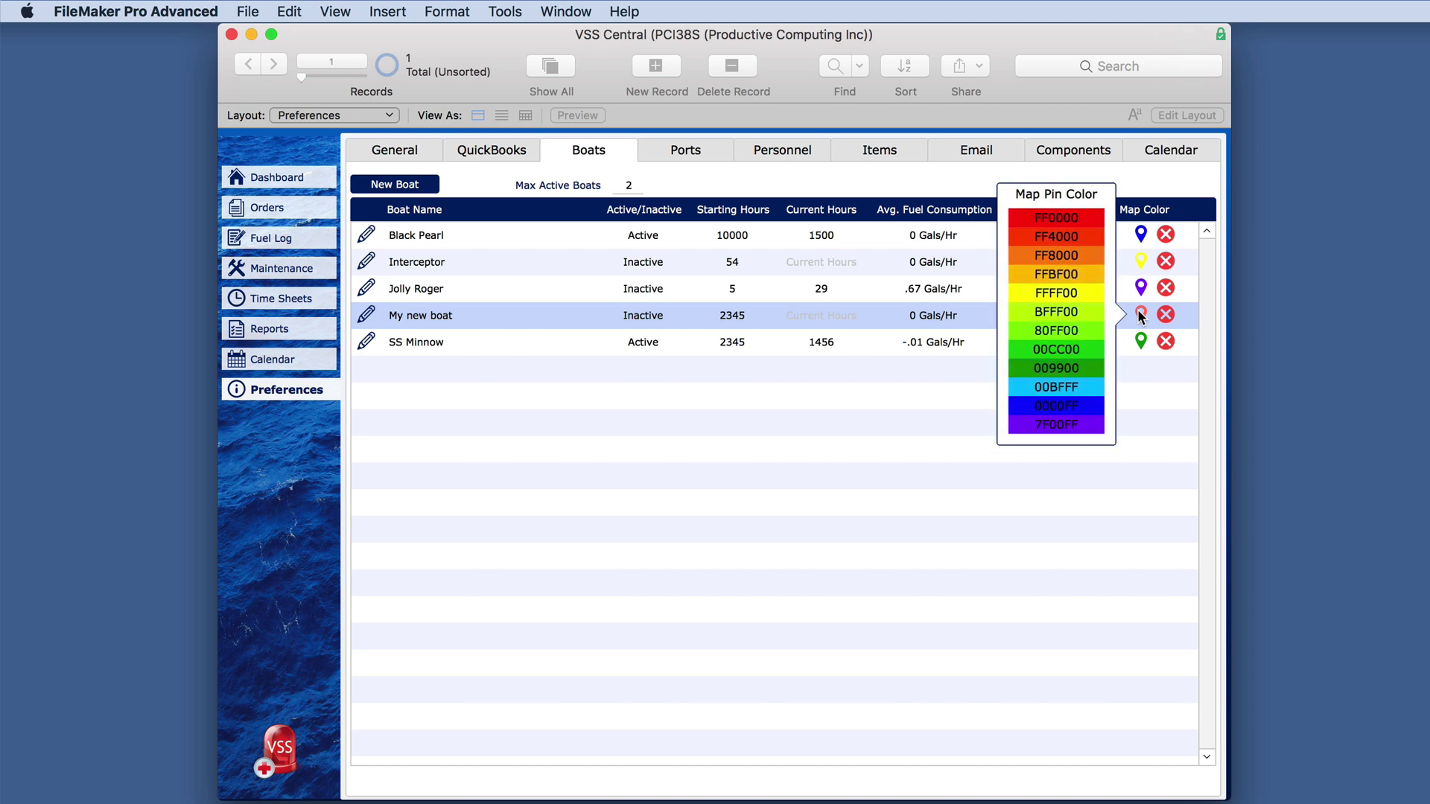
left_click(1065, 310)
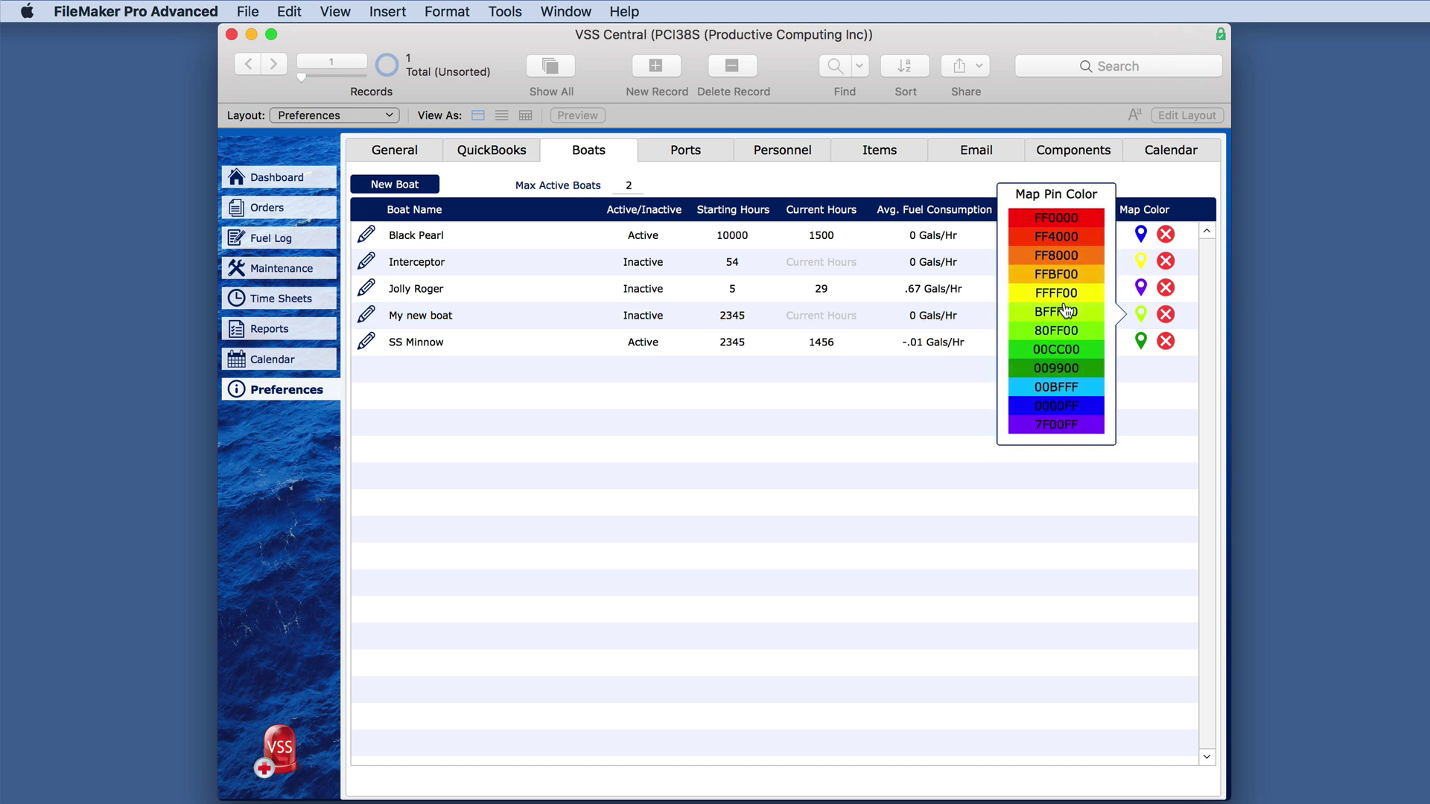
left_click(1155, 418)
Try to delete the SS Minnow, declining the suggestion to make it inactive.
left_click(1167, 342)
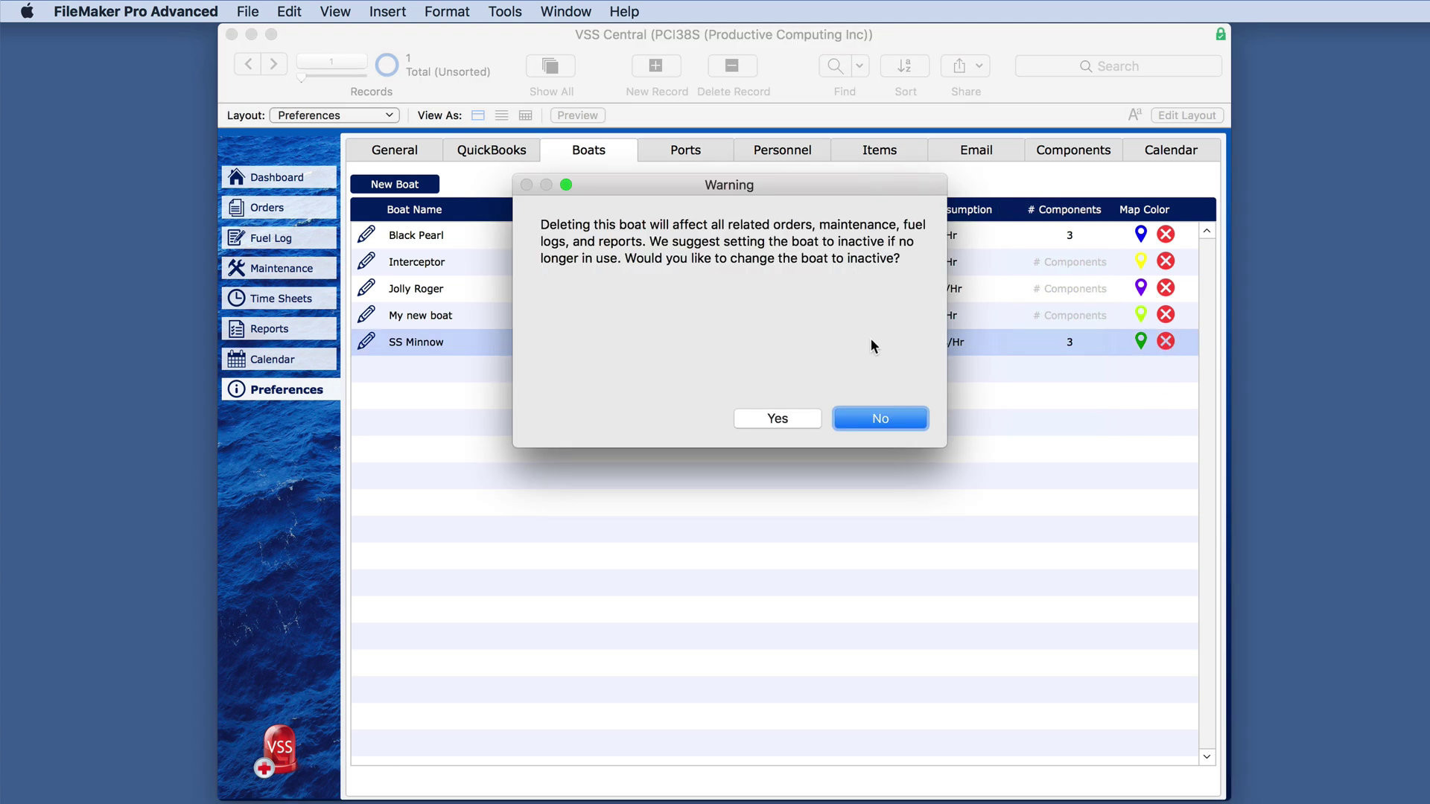
left_click(893, 419)
Check which boats can be selected as the towboat on an order and in a new fuel log, and cancel the log.
left_click(314, 210)
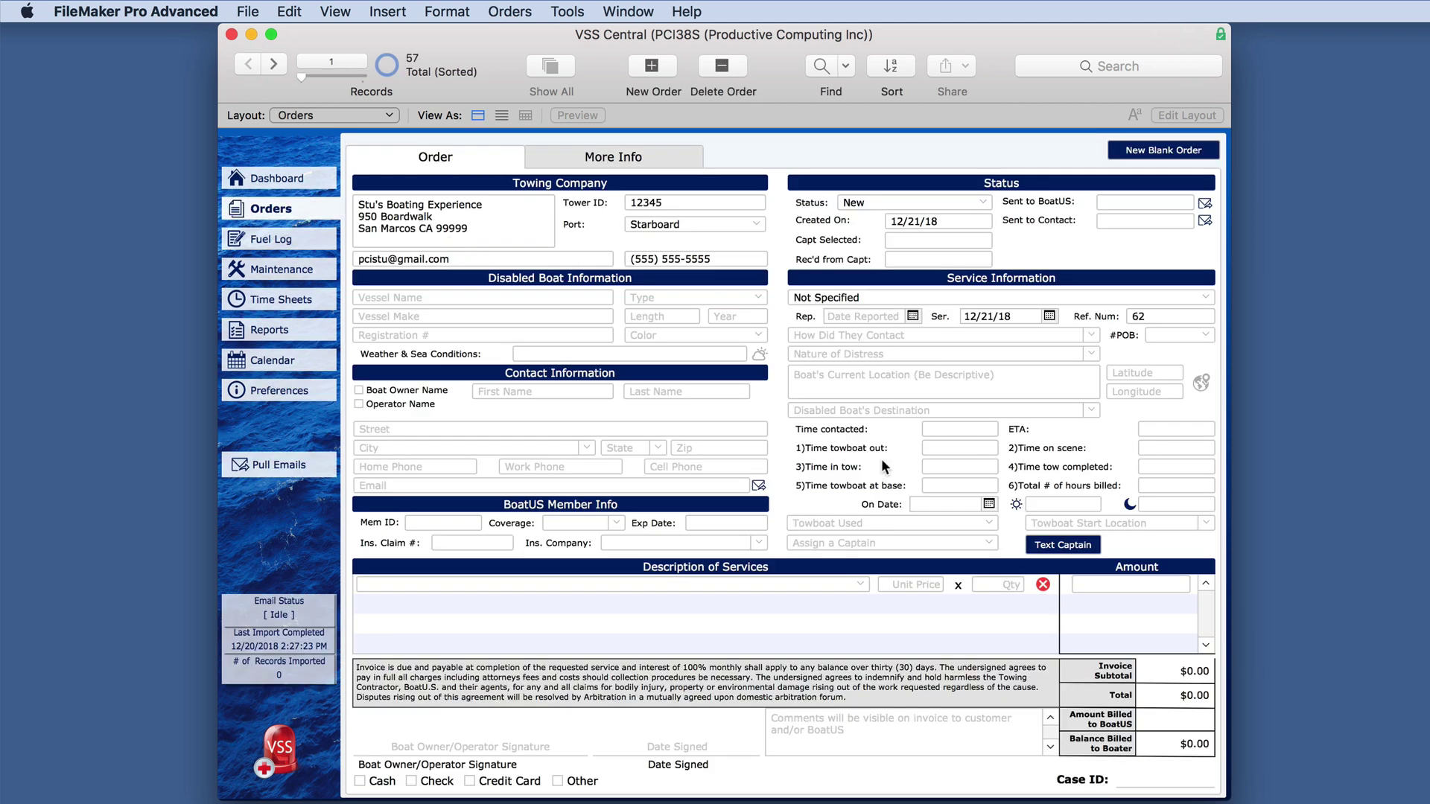
left_click(988, 520)
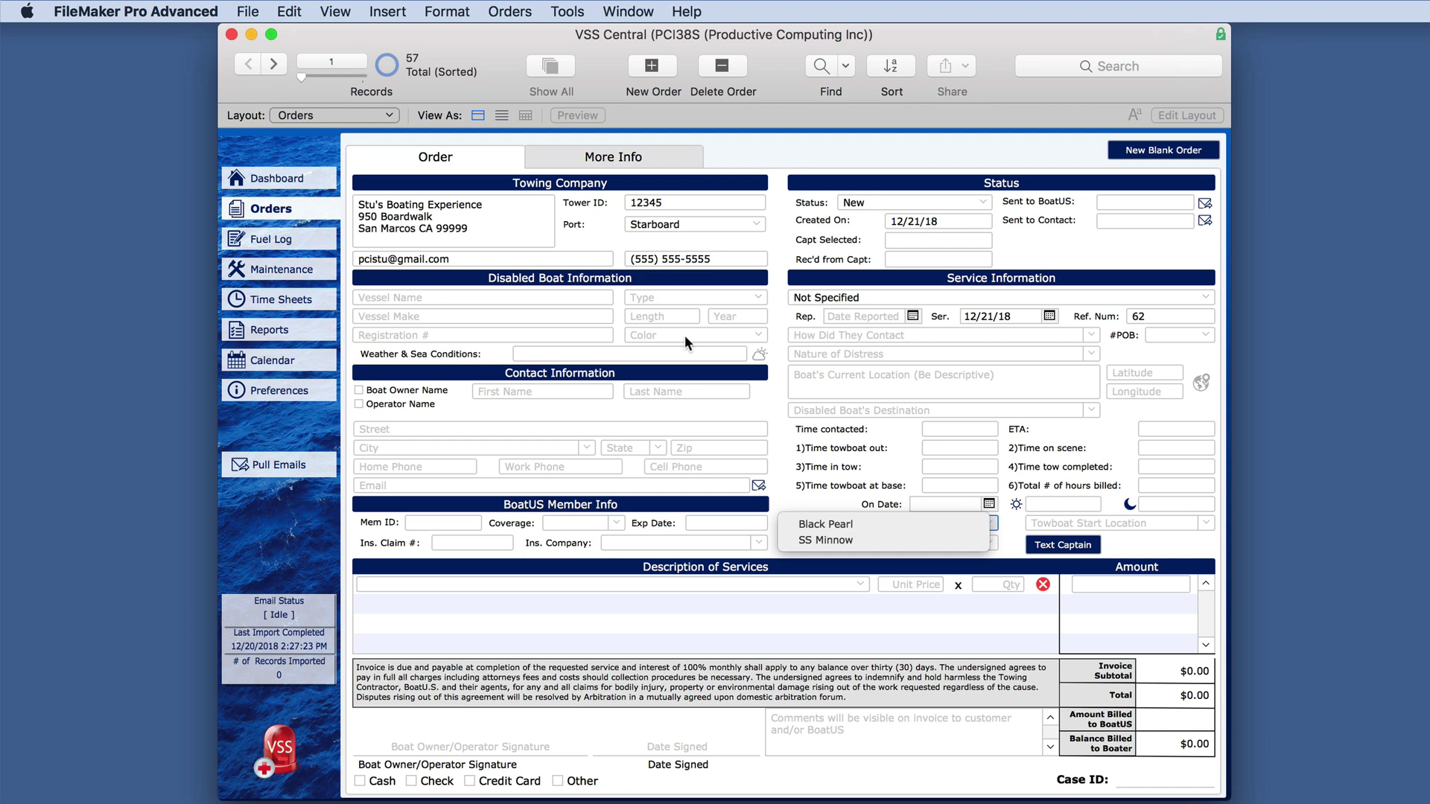
left_click(280, 241)
left_click(280, 242)
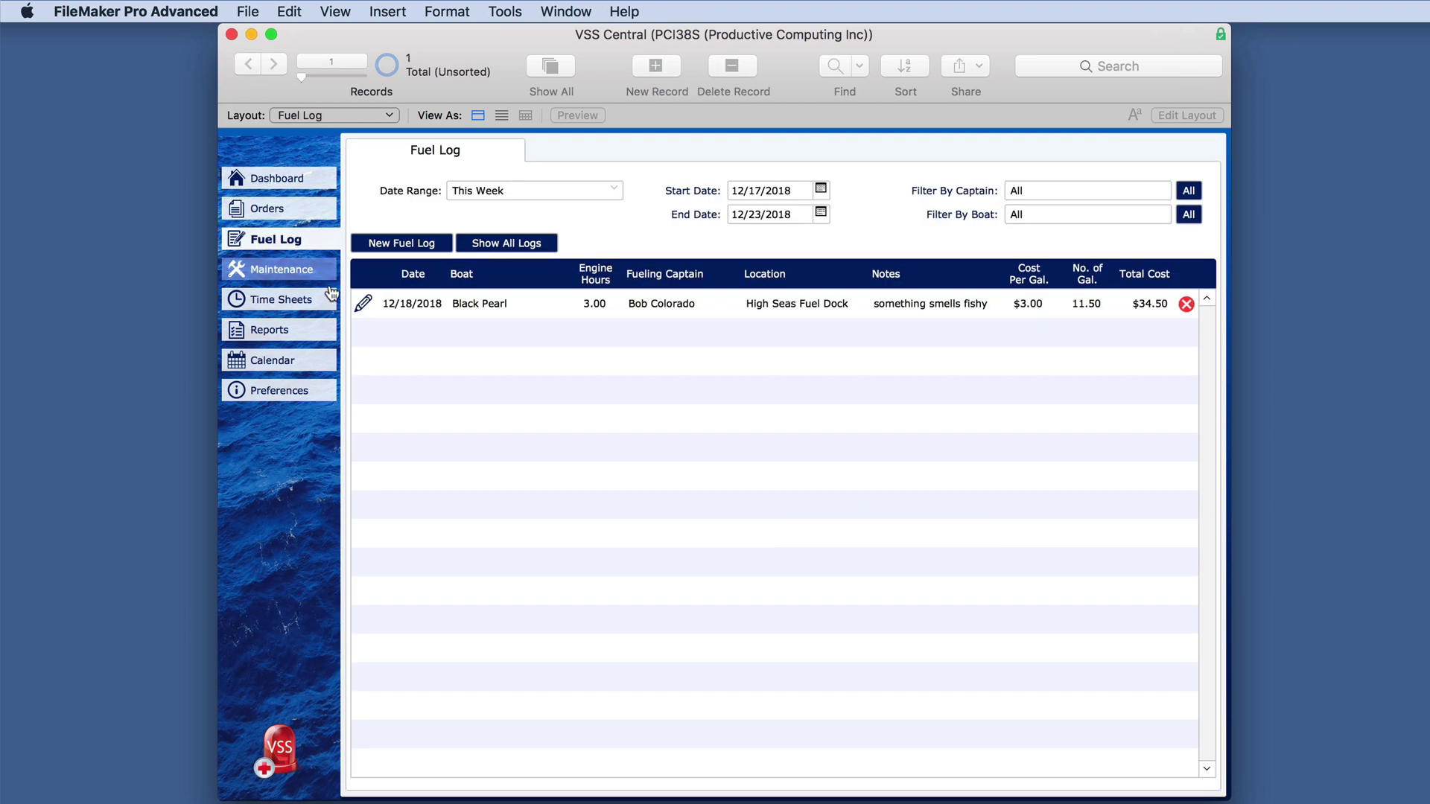
left_click(408, 243)
left_click(362, 166)
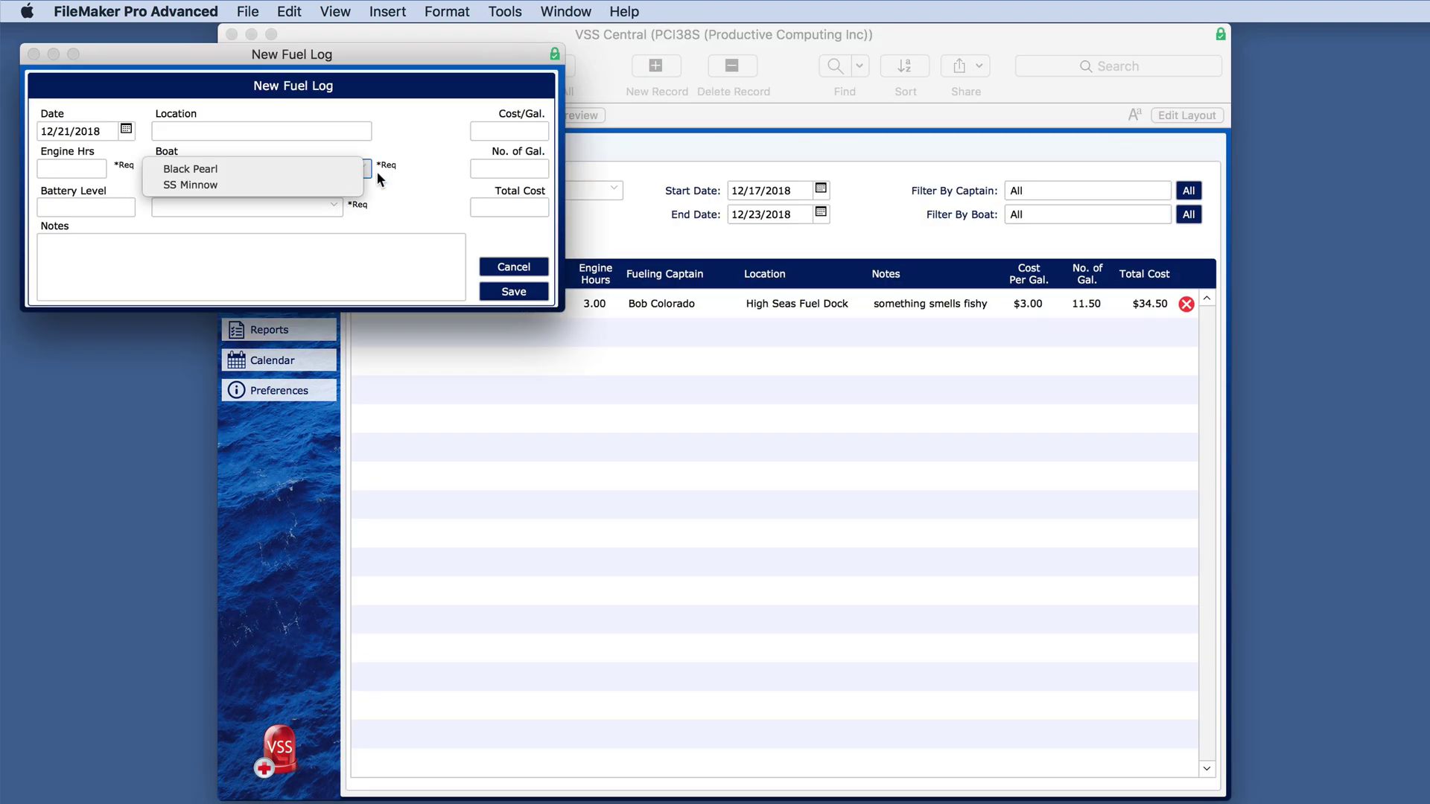
left_click(513, 267)
Check the boats offered for a new maintenance log and cancel the log.
left_click(280, 270)
left_click(387, 228)
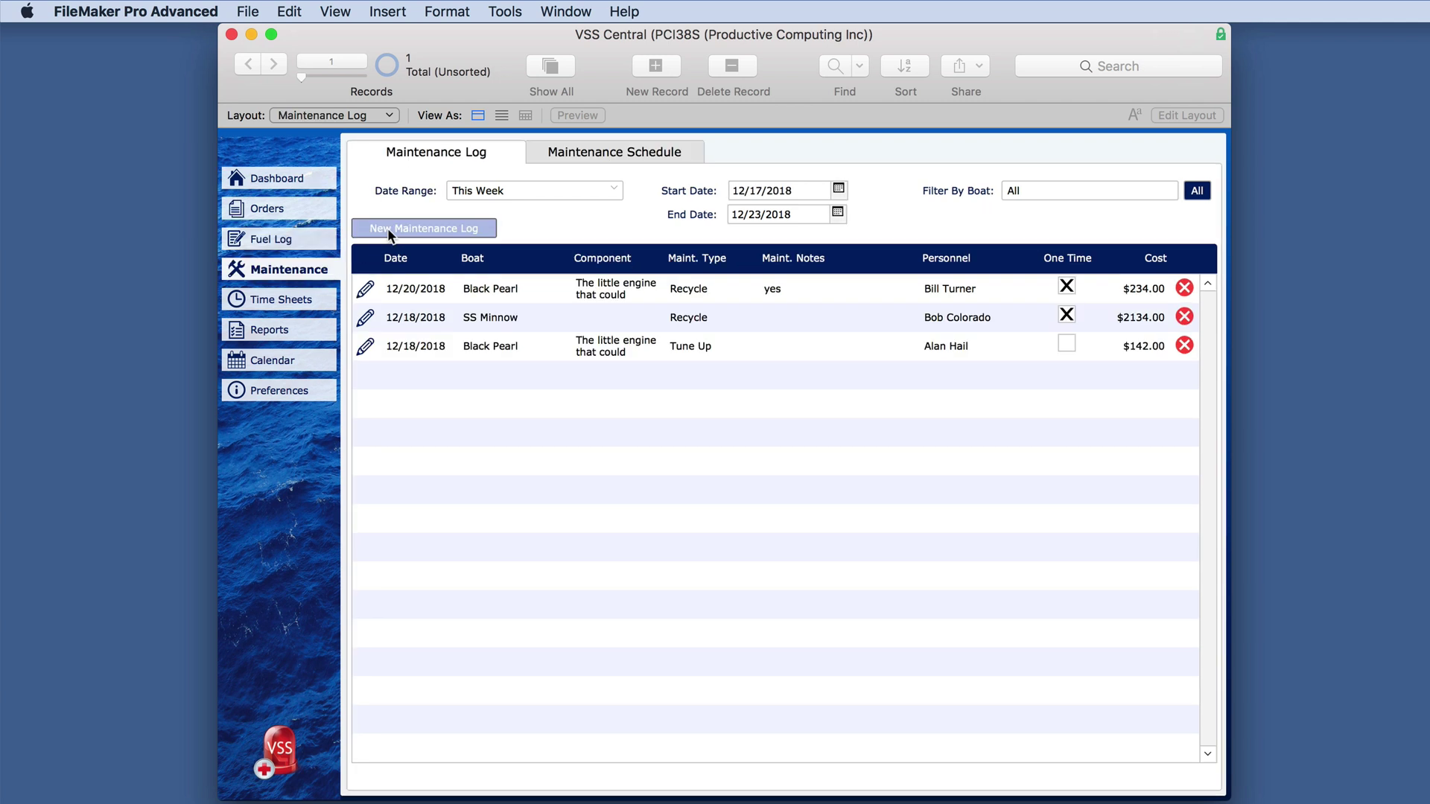
left_click(354, 128)
left_click(508, 263)
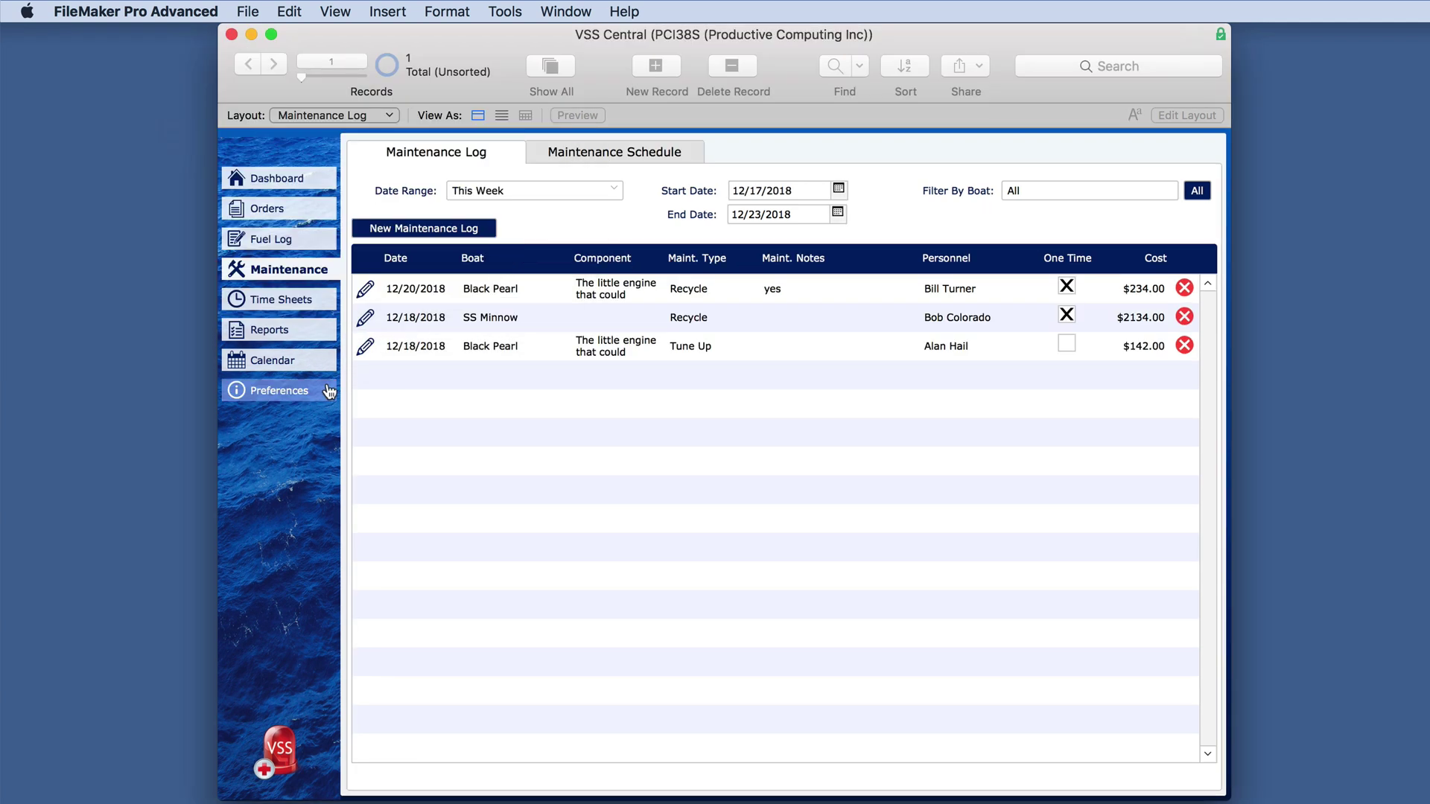
Review the ports in the preferences and the port choices offered on the order.
left_click(277, 391)
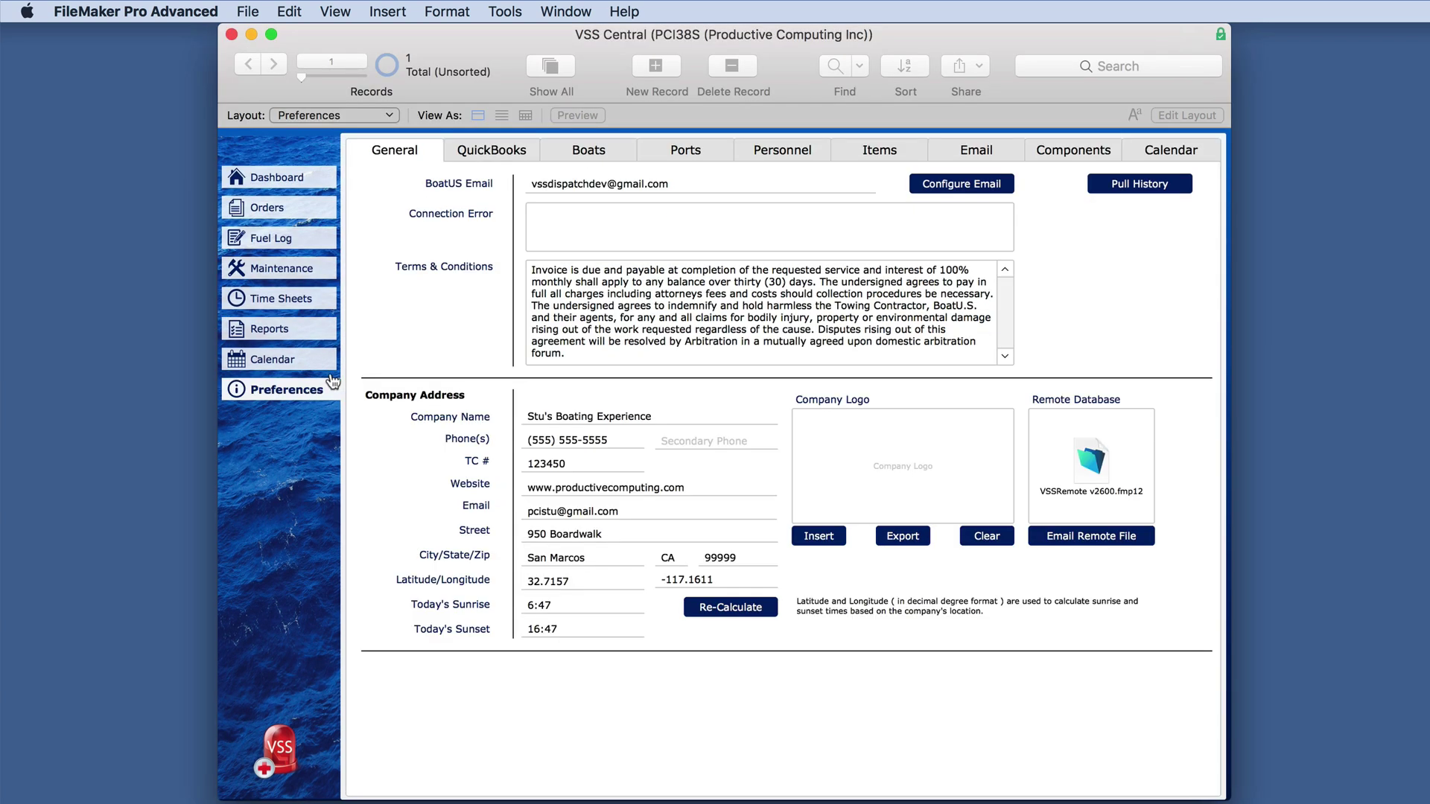
left_click(680, 154)
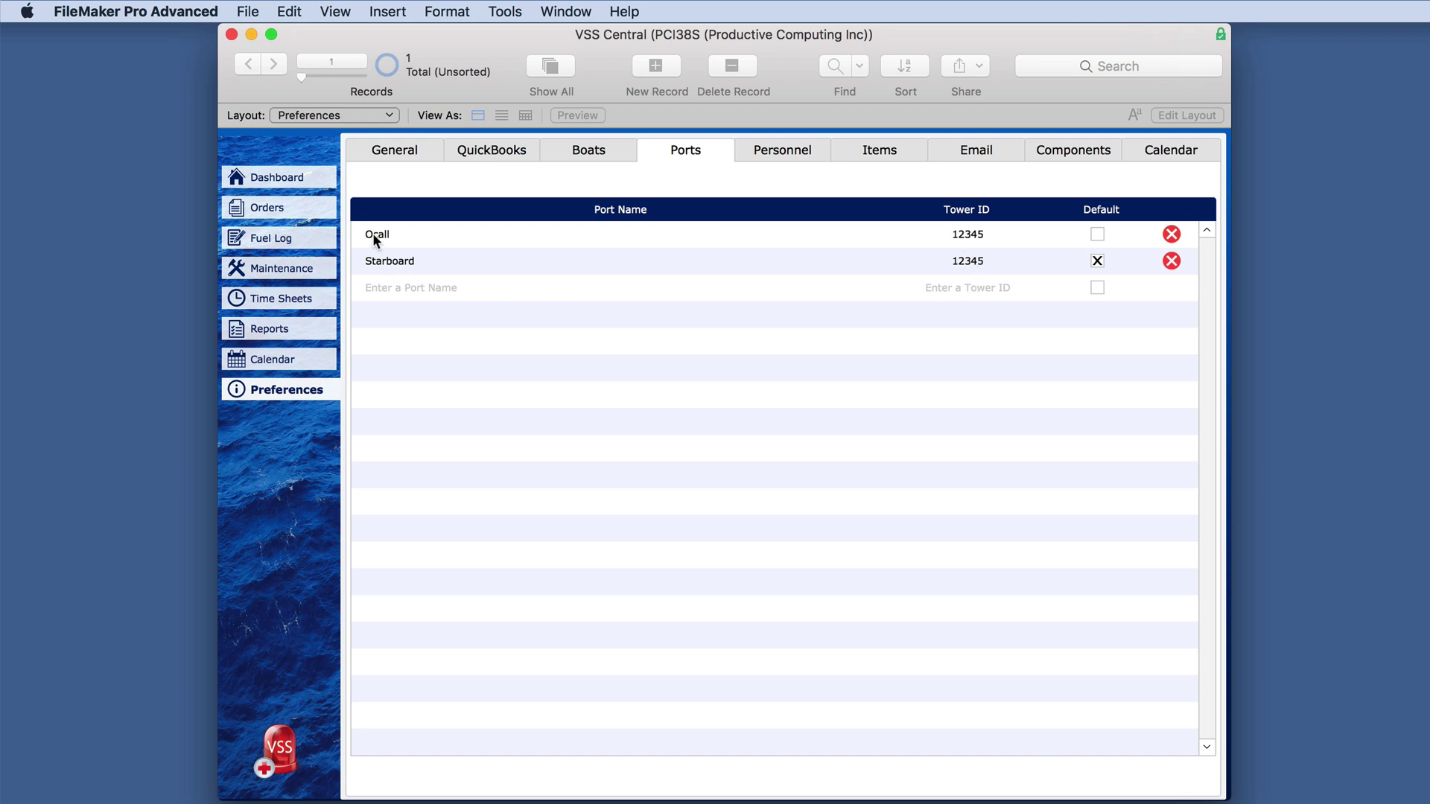
left_click(313, 208)
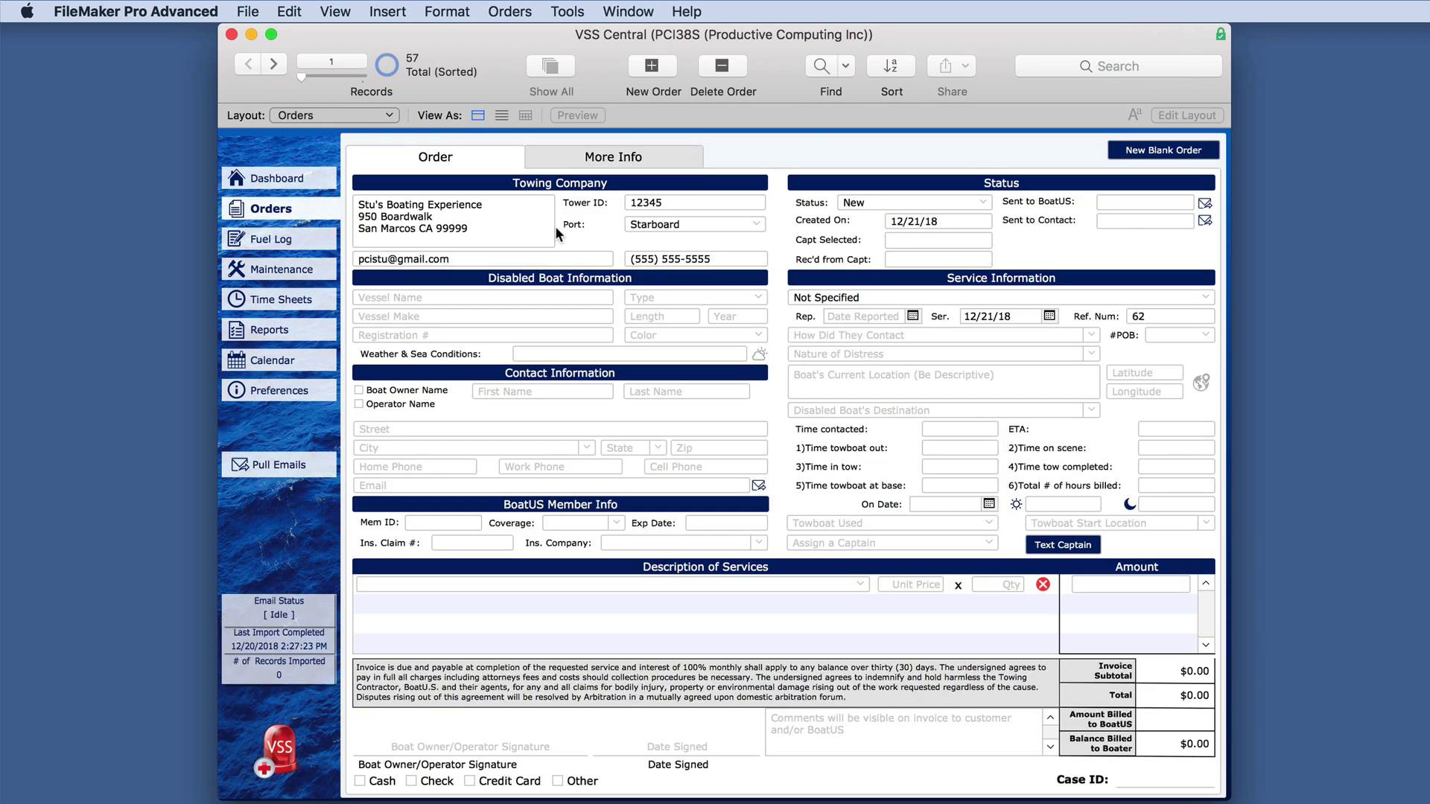
left_click(751, 222)
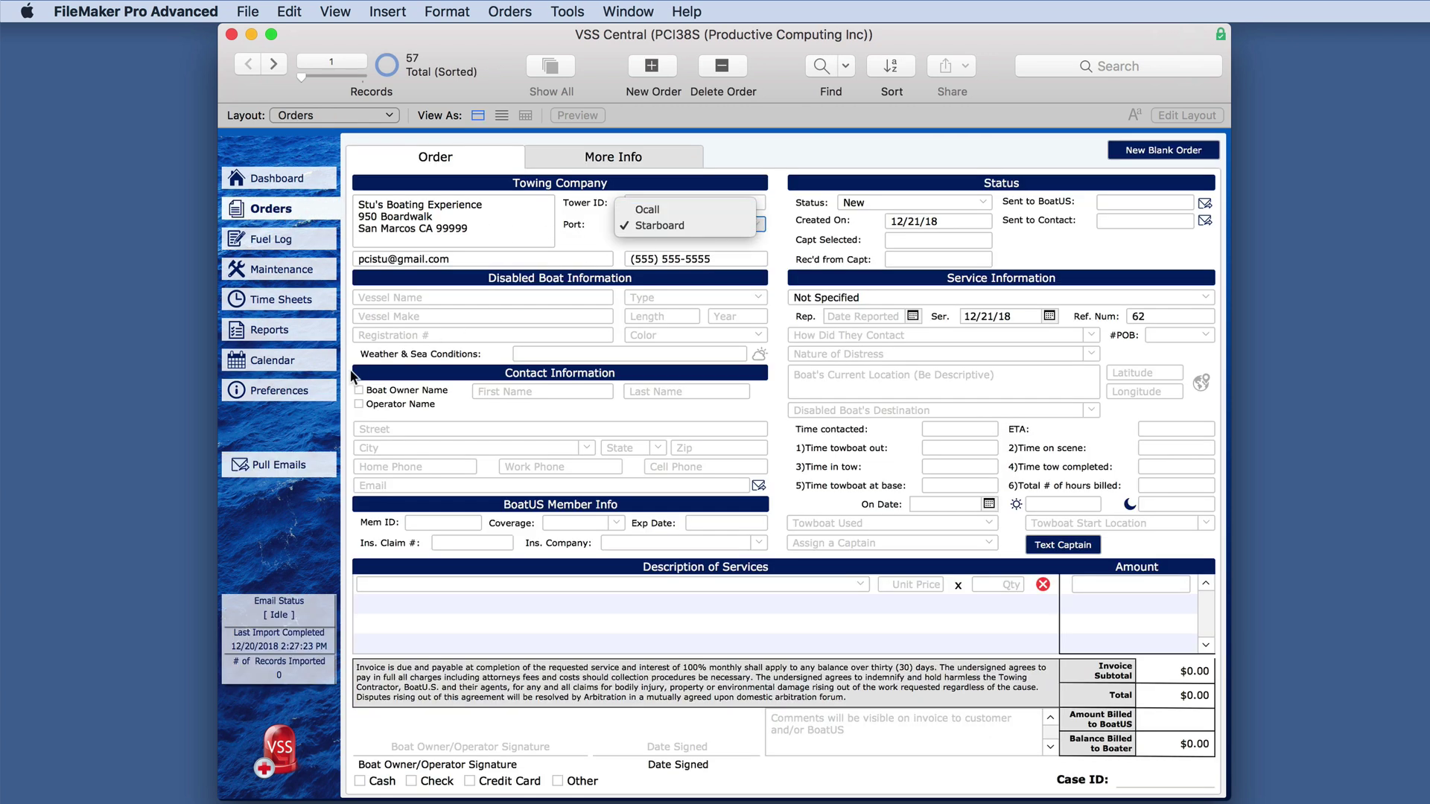
Add a port named Daven with the same tower ID as Starboard, and make it the default port.
left_click(317, 381)
left_click(319, 388)
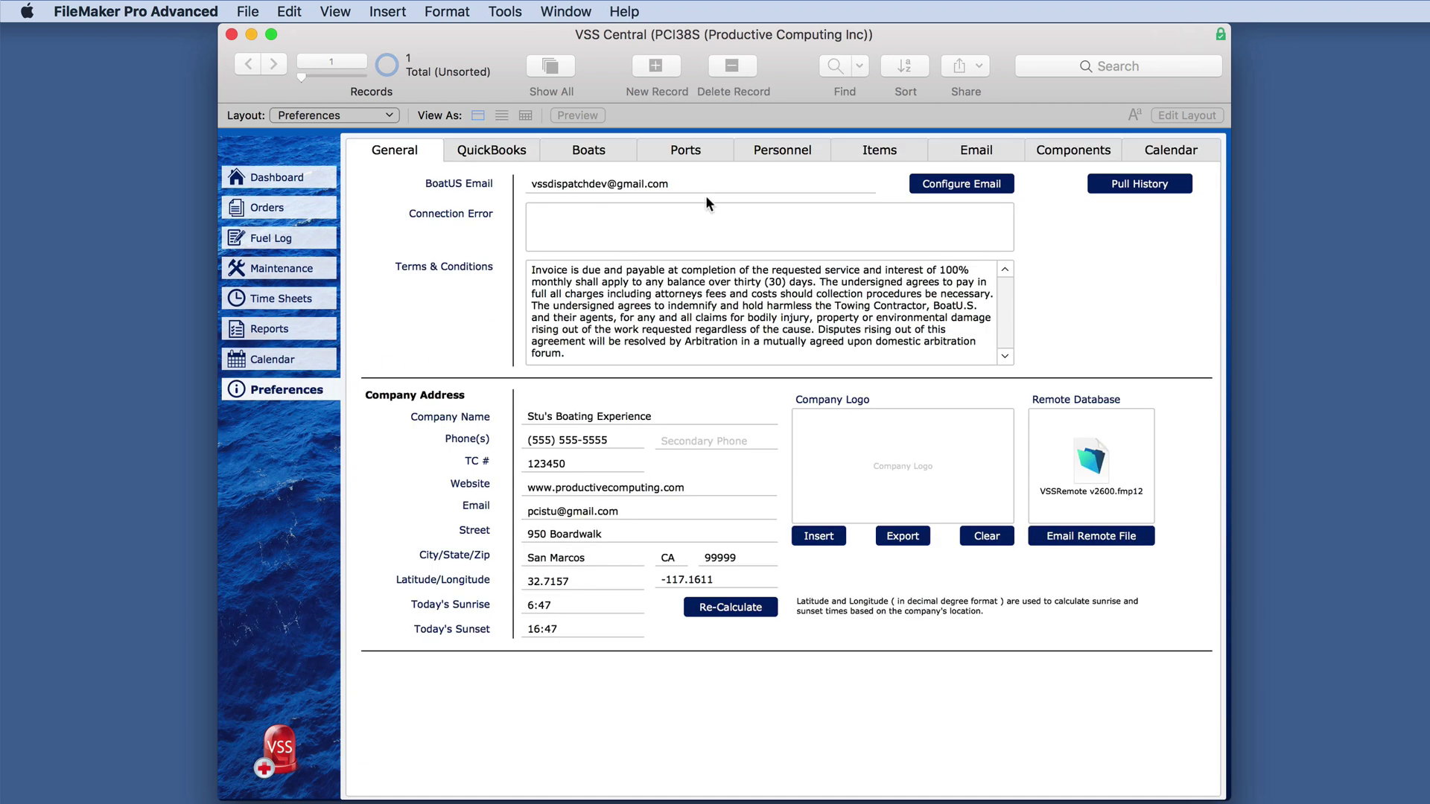
left_click(687, 150)
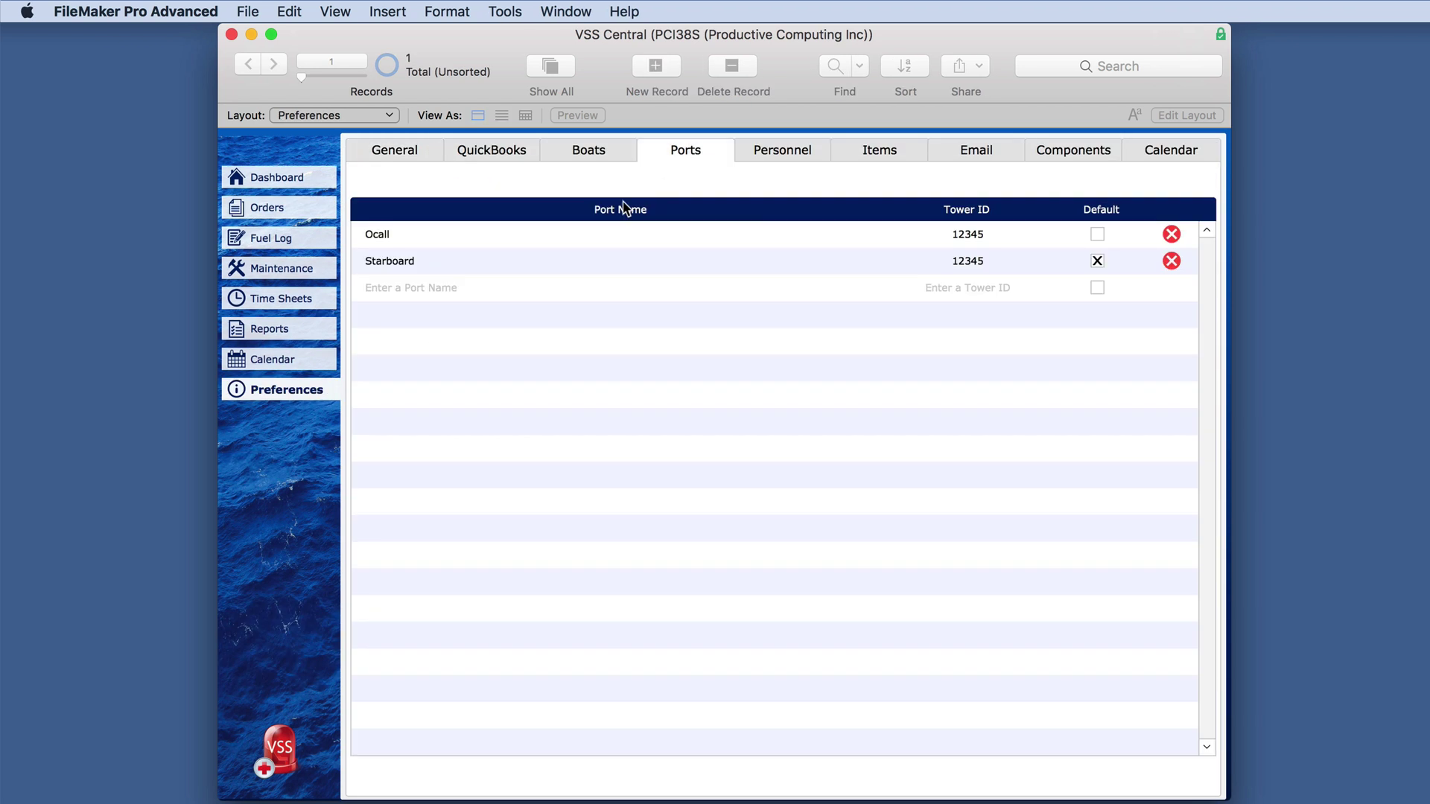
left_click(445, 287)
type("Daven")
left_click(931, 288)
left_click(971, 261)
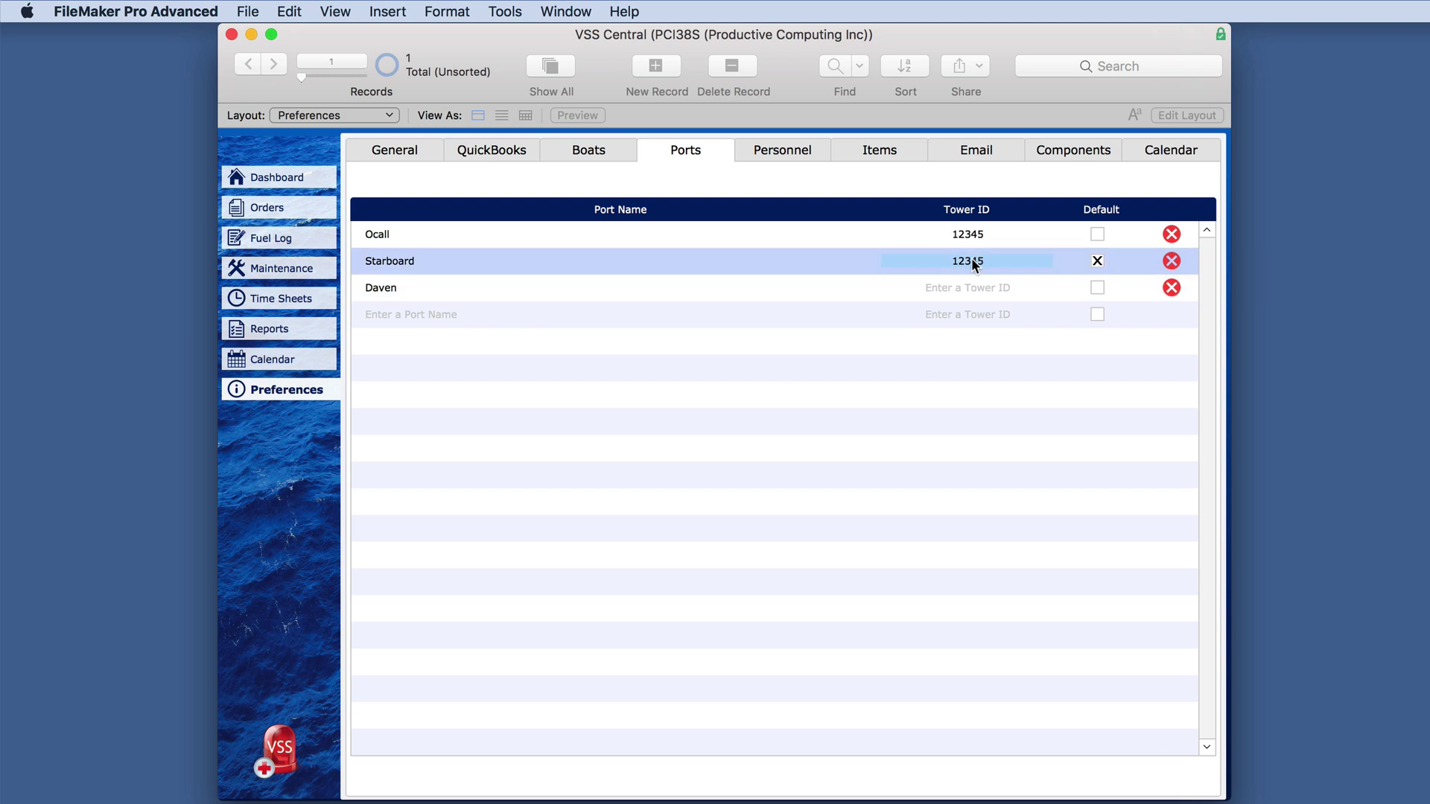
left_click_drag(971, 259, 971, 287)
left_click(1098, 287)
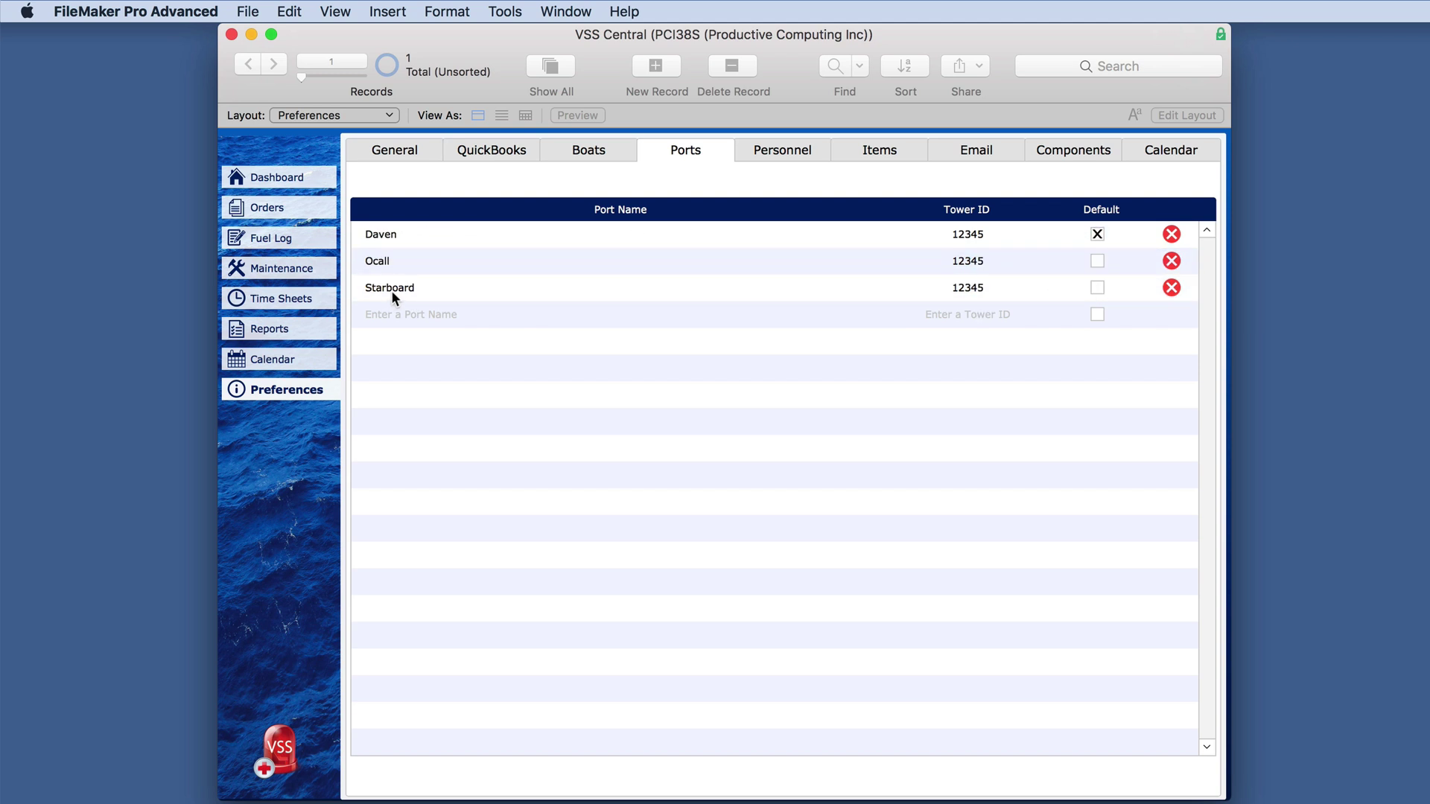
Go to the orders and start a new blank order to check its default port.
left_click(277, 210)
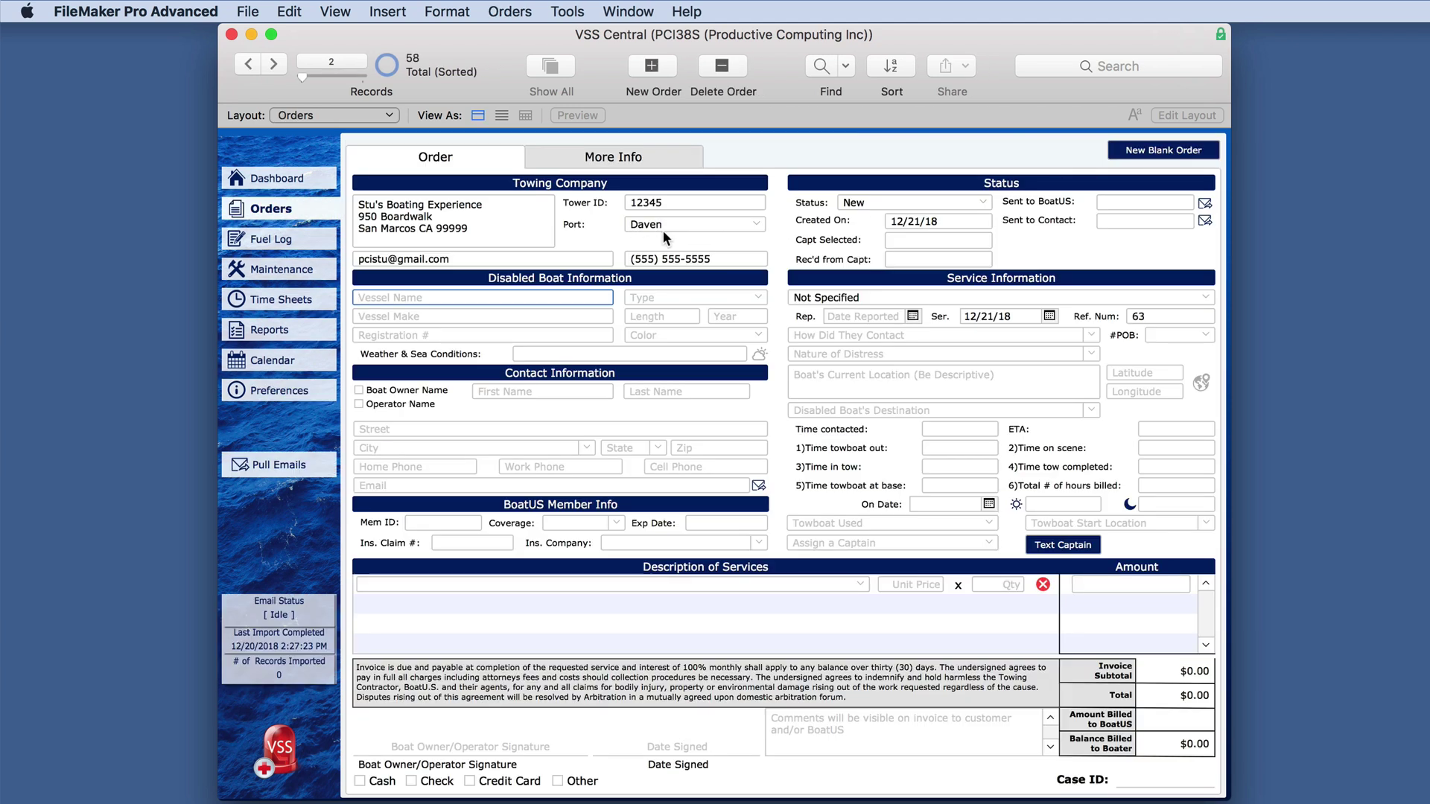
In the port preferences, make Starboard the default port and delete the Daven port.
left_click(280, 390)
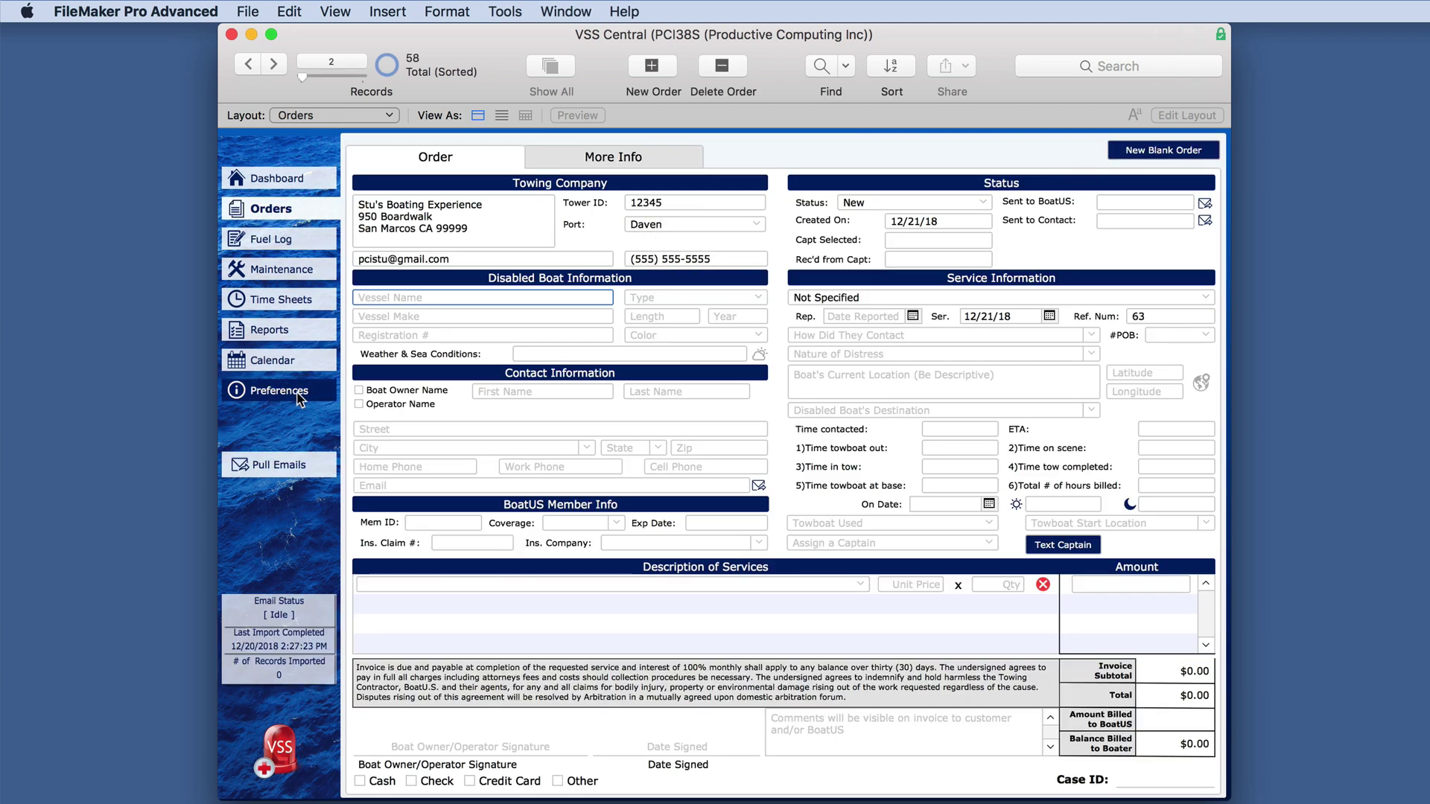
left_click(686, 151)
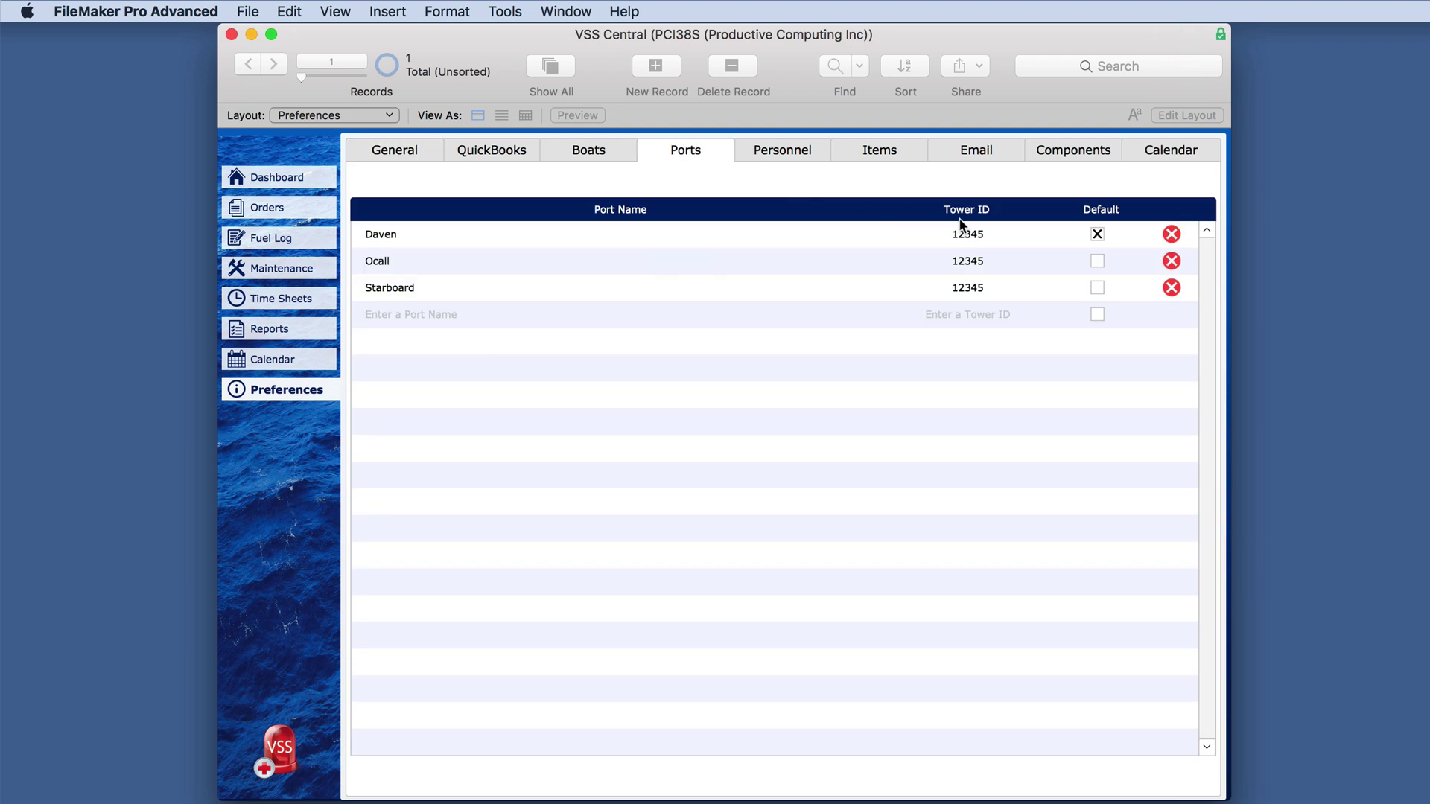
left_click(1097, 286)
left_click(1172, 235)
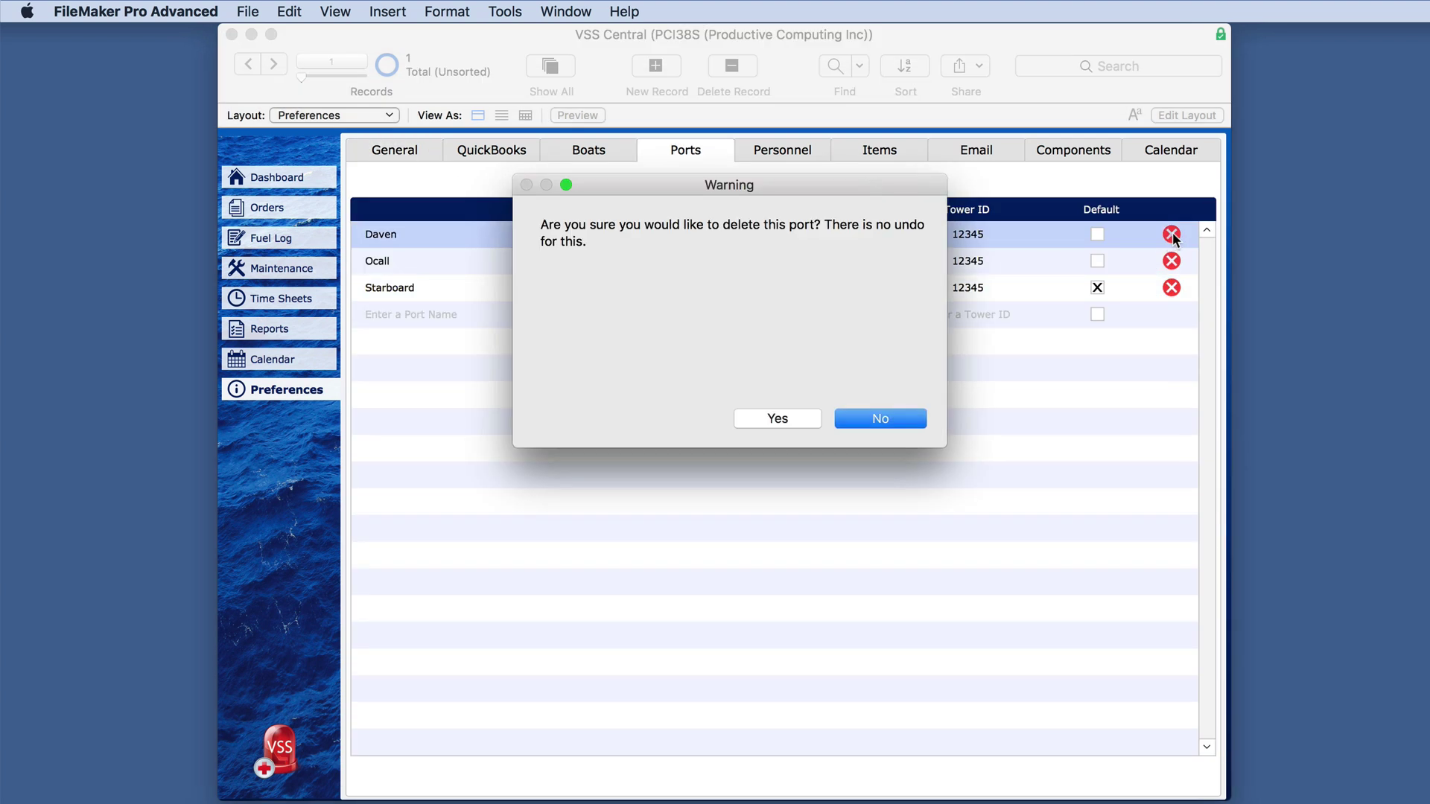
left_click(795, 415)
Review the personnel list in the preferences and the captain choices offered on the order.
left_click(812, 149)
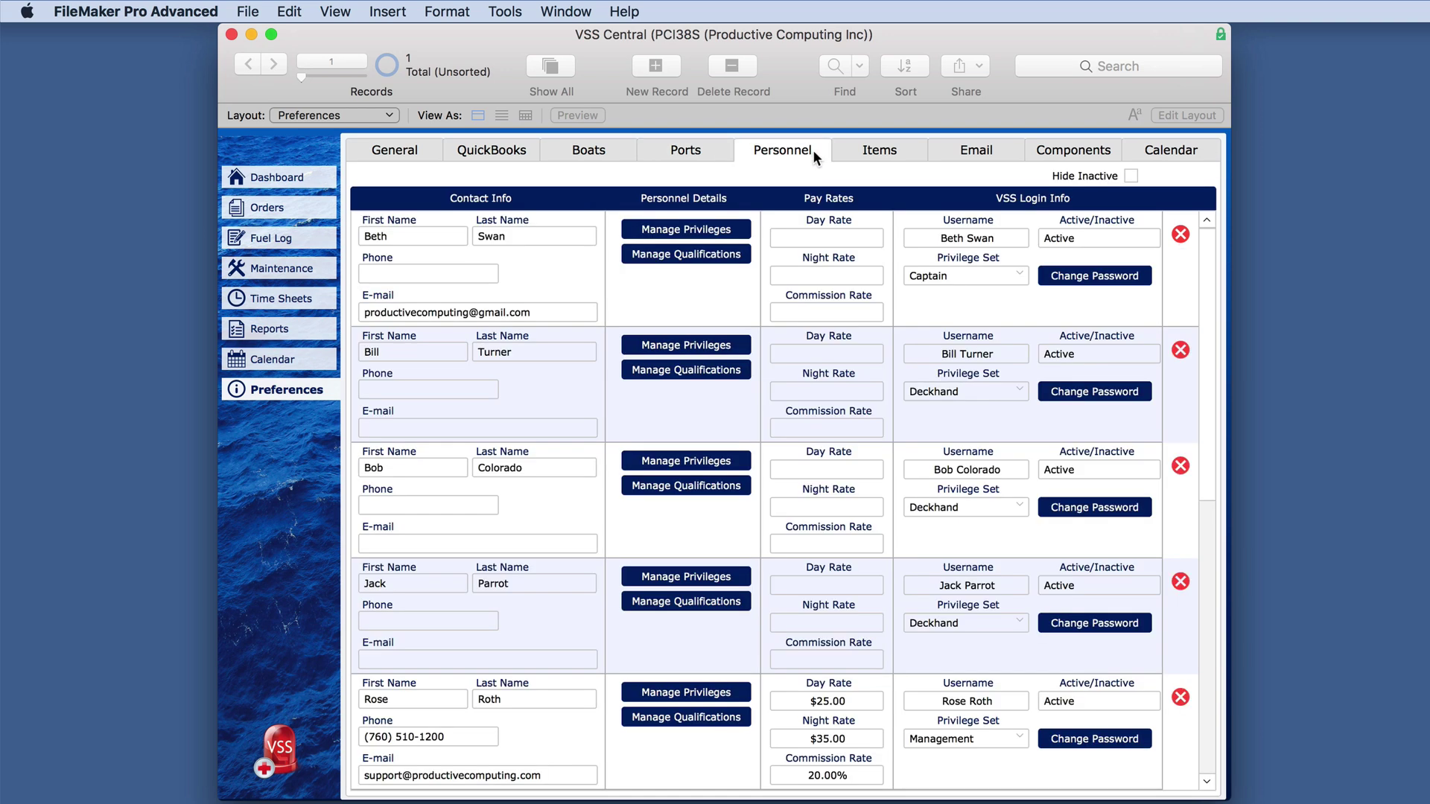
scroll(552, 311, "down", 10)
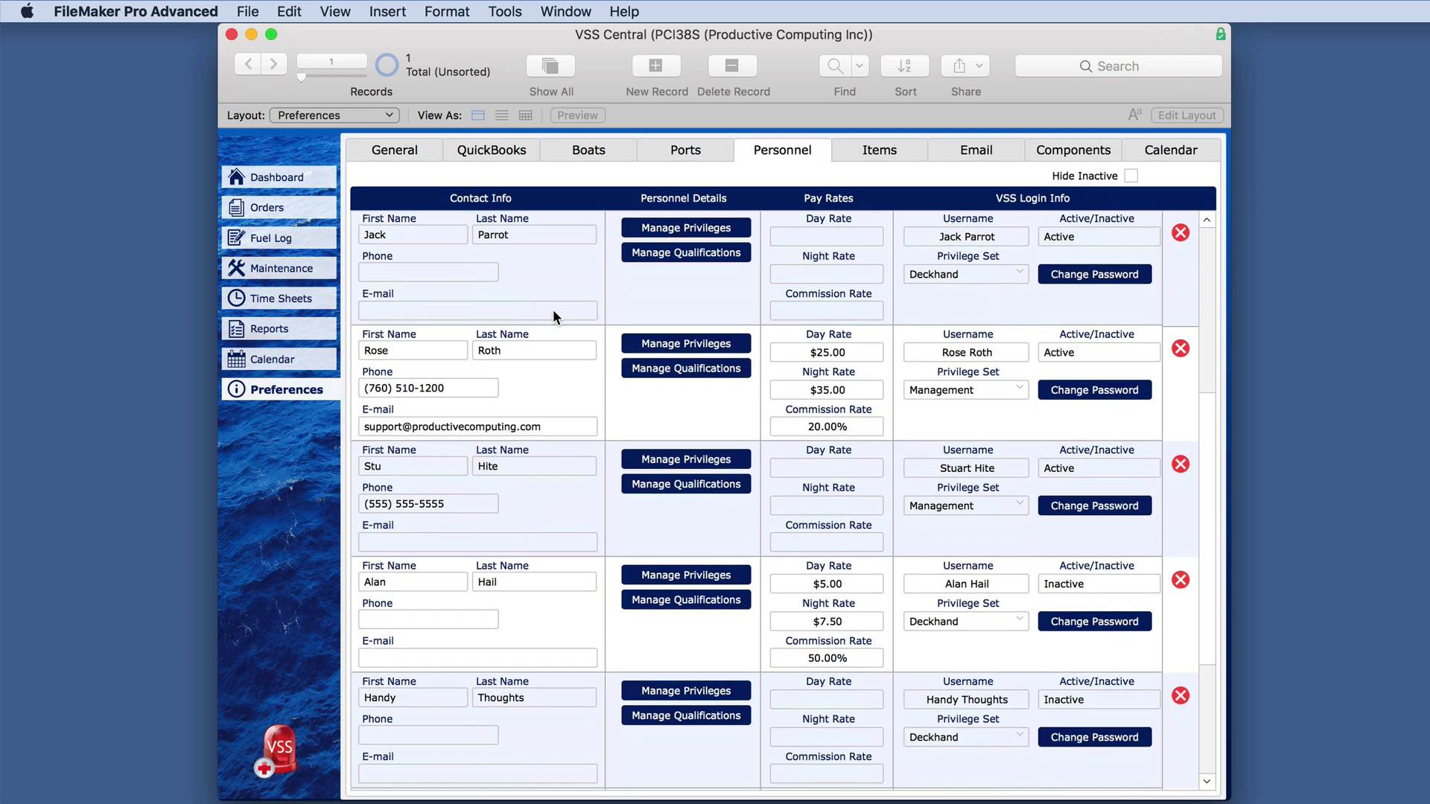
scroll(553, 310, "up", 5)
scroll(526, 297, "up", 5)
left_click(268, 208)
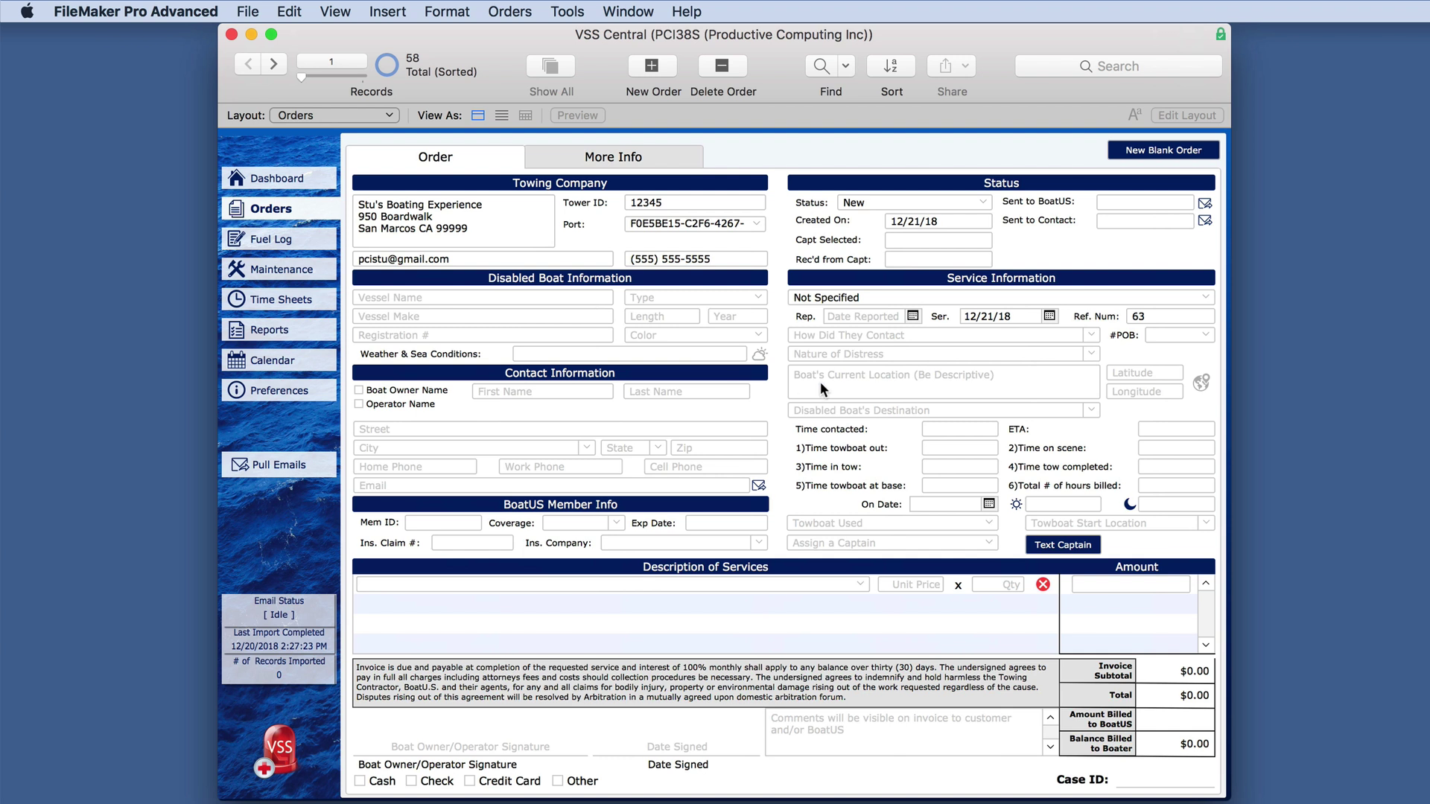
left_click(989, 542)
Check the personnel choices offered for a new time sheet and cancel the time sheet.
left_click(292, 302)
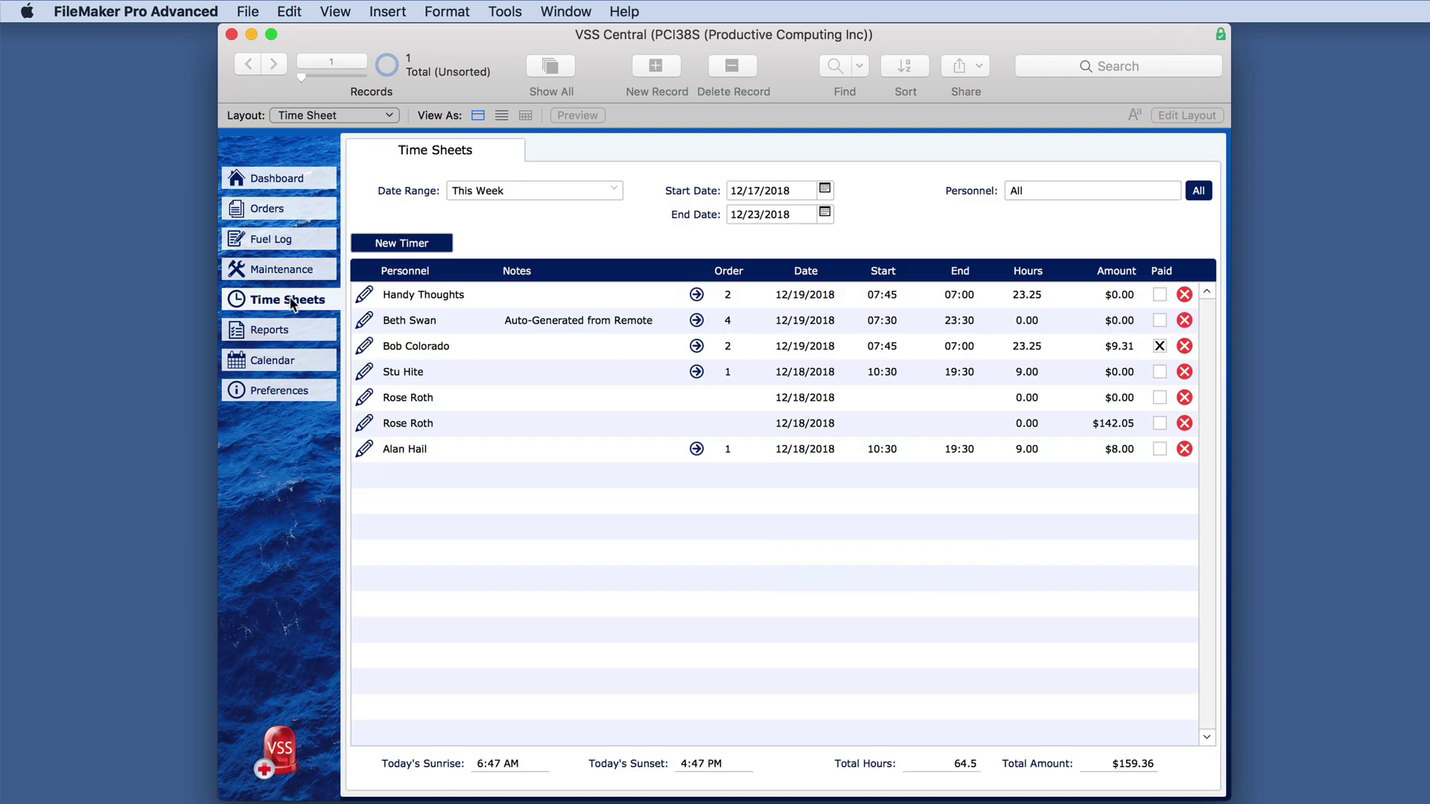
left_click(433, 246)
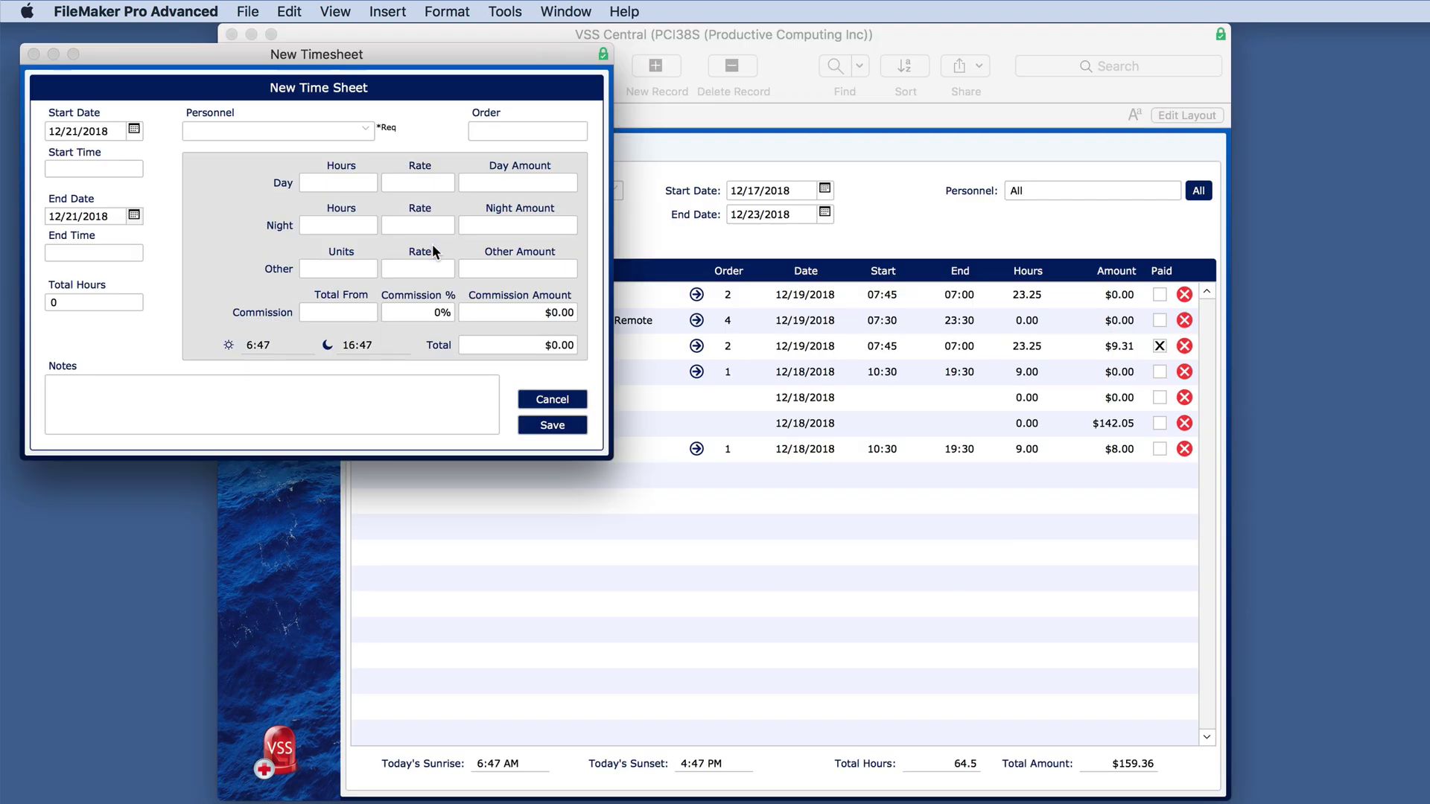
left_click(364, 129)
left_click(542, 402)
In the personnel preferences, enter a phone number for the fourth person in the list.
left_click(280, 390)
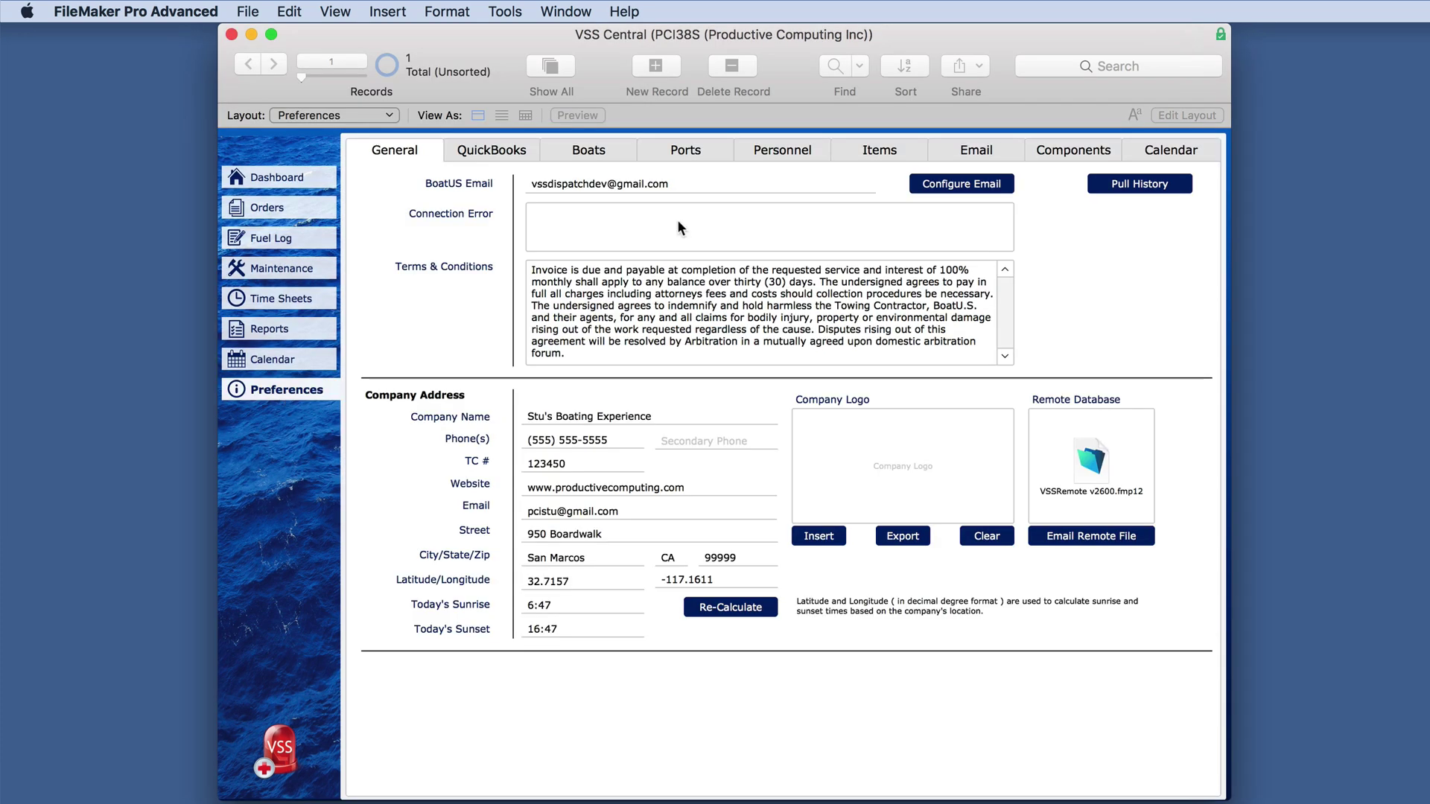
left_click(815, 153)
scroll(1053, 246, "down", 10)
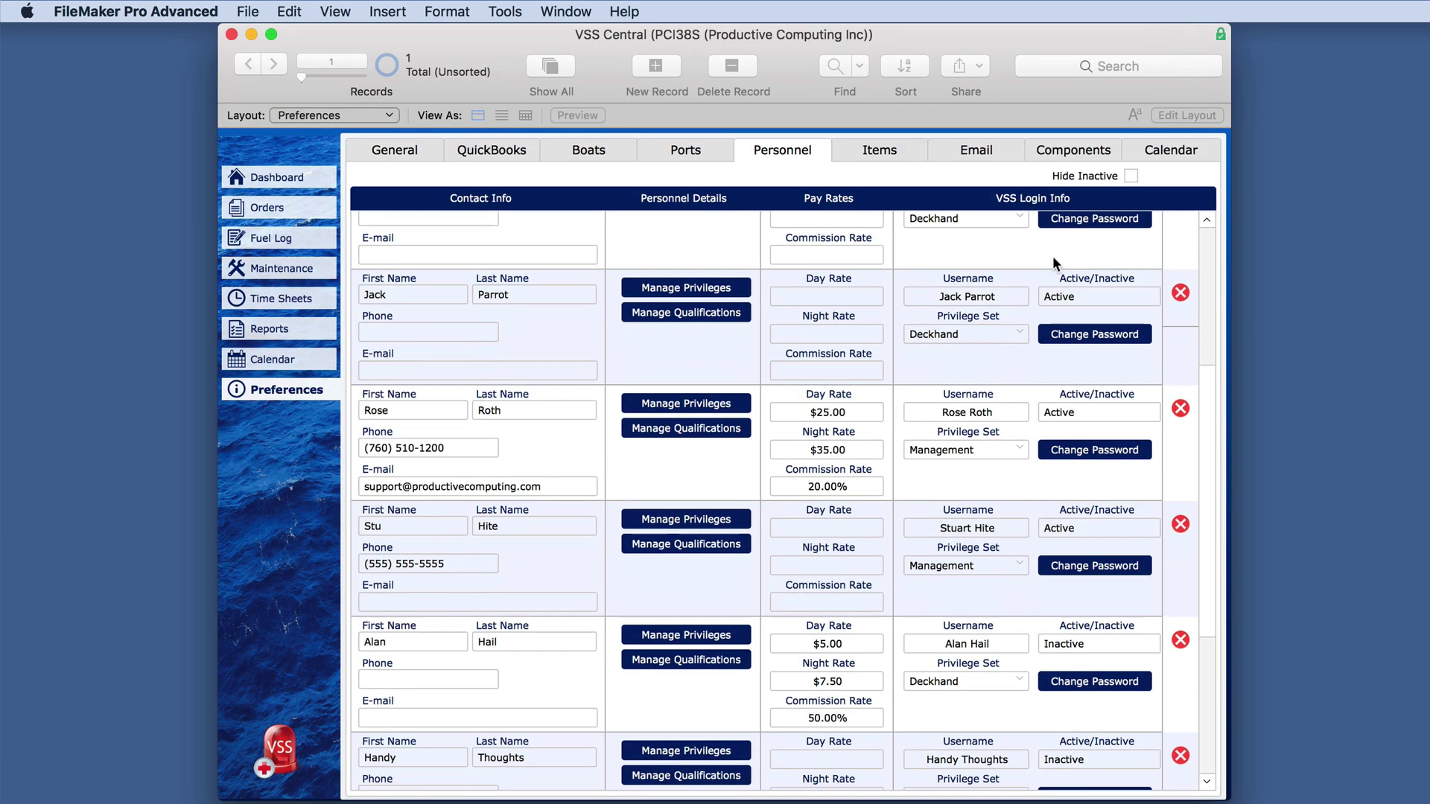
scroll(460, 384, "up", 10)
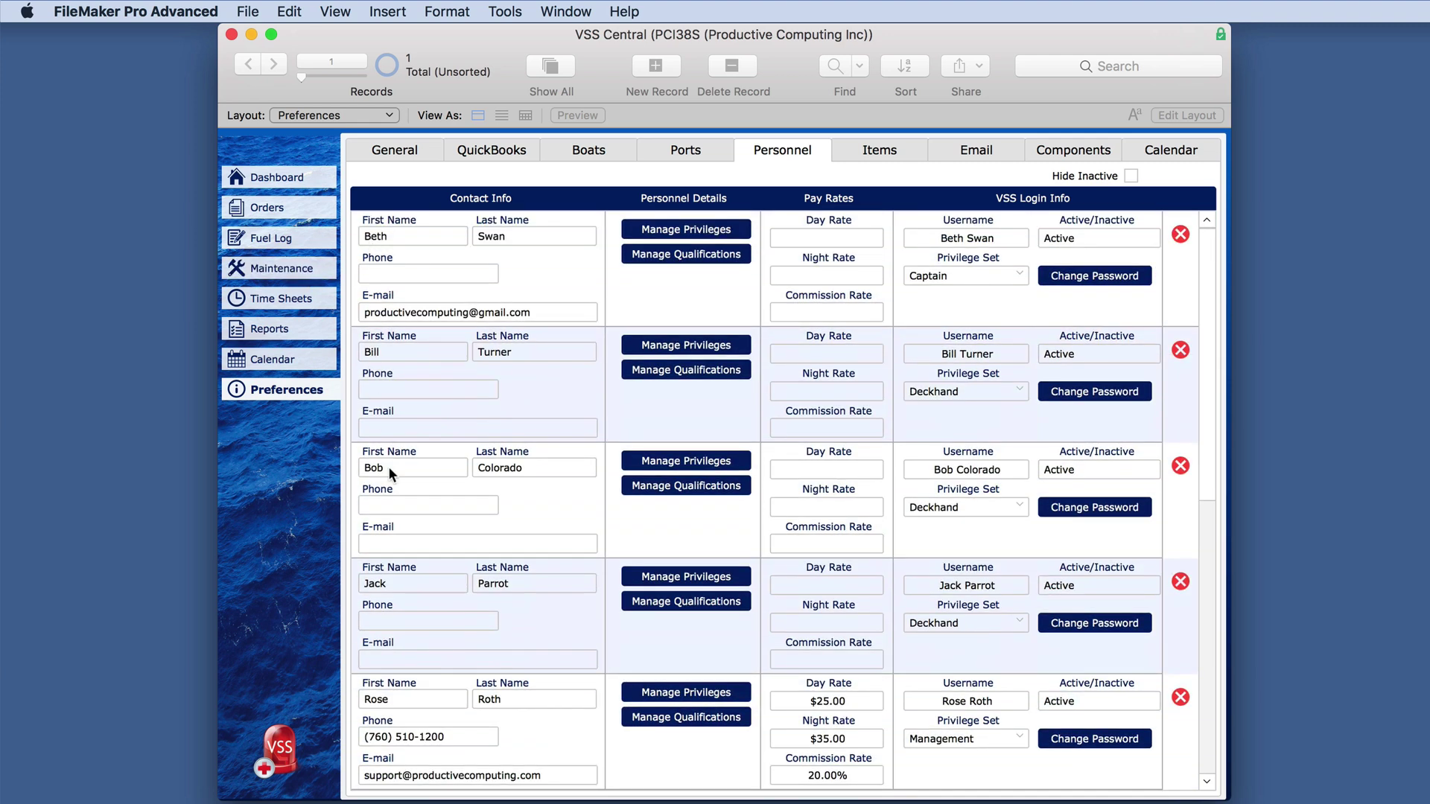
left_click(383, 618)
type("555-555-5555")
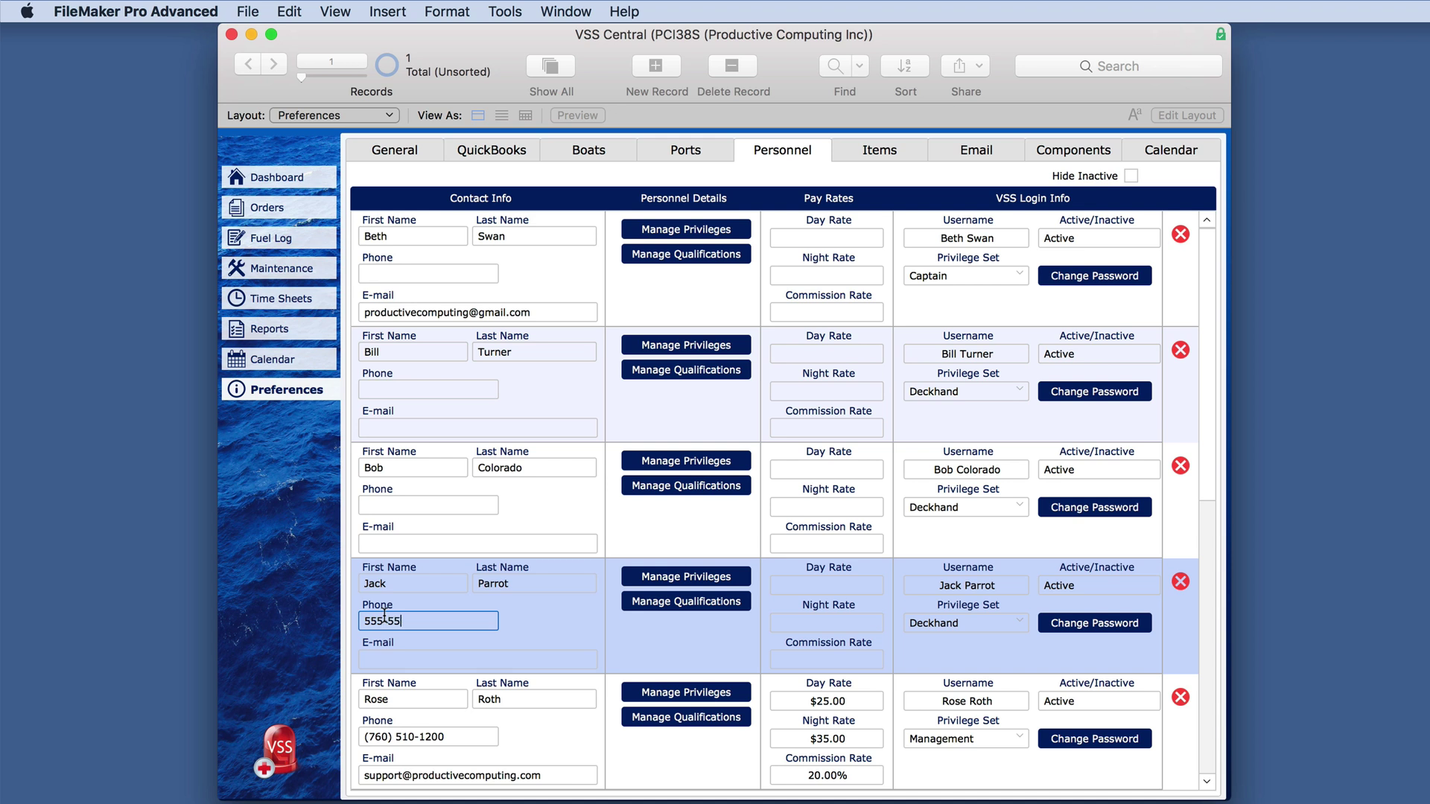
left_click(530, 620)
Assign the first captain offered to the current order and try to text that captain.
left_click(281, 216)
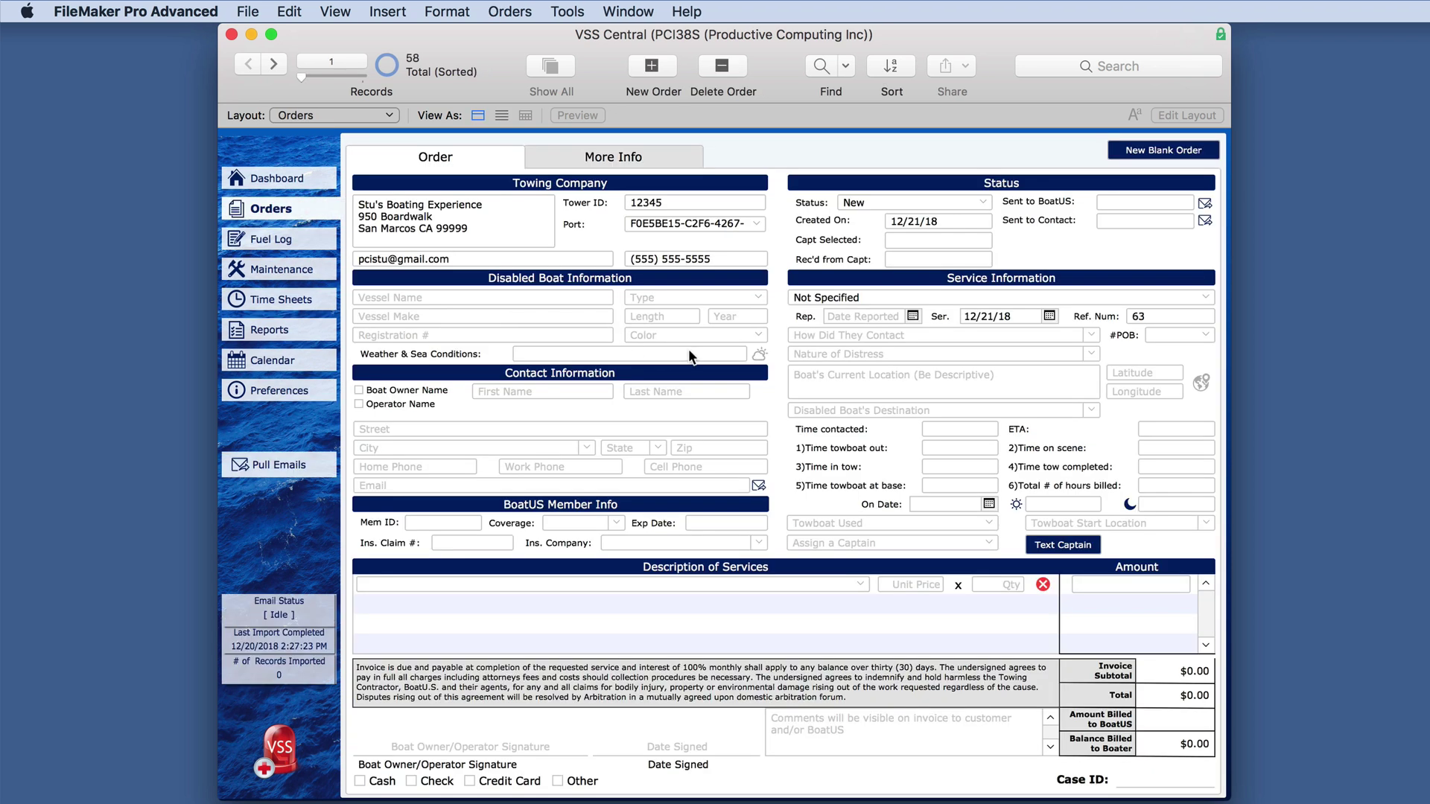
left_click(986, 545)
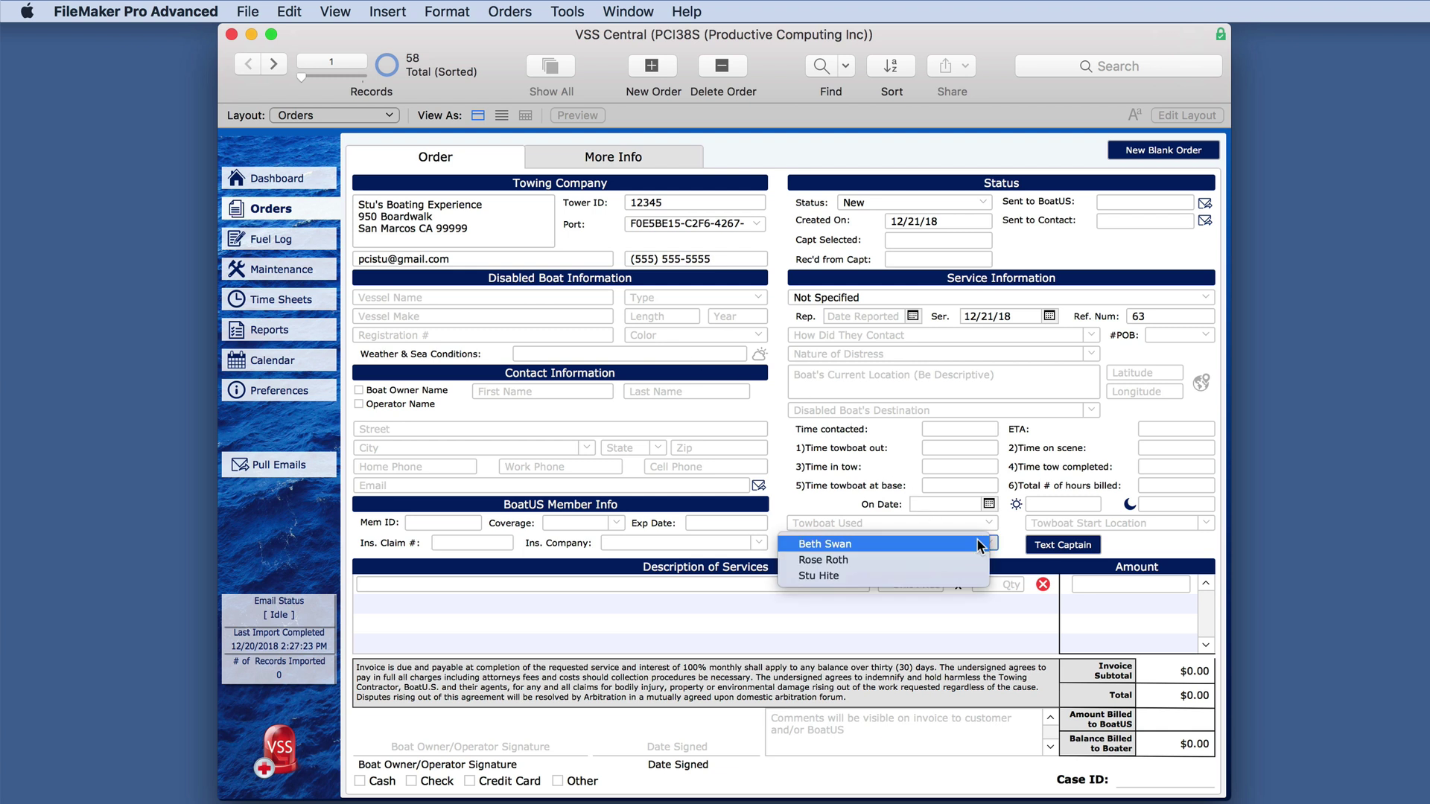
left_click(973, 551)
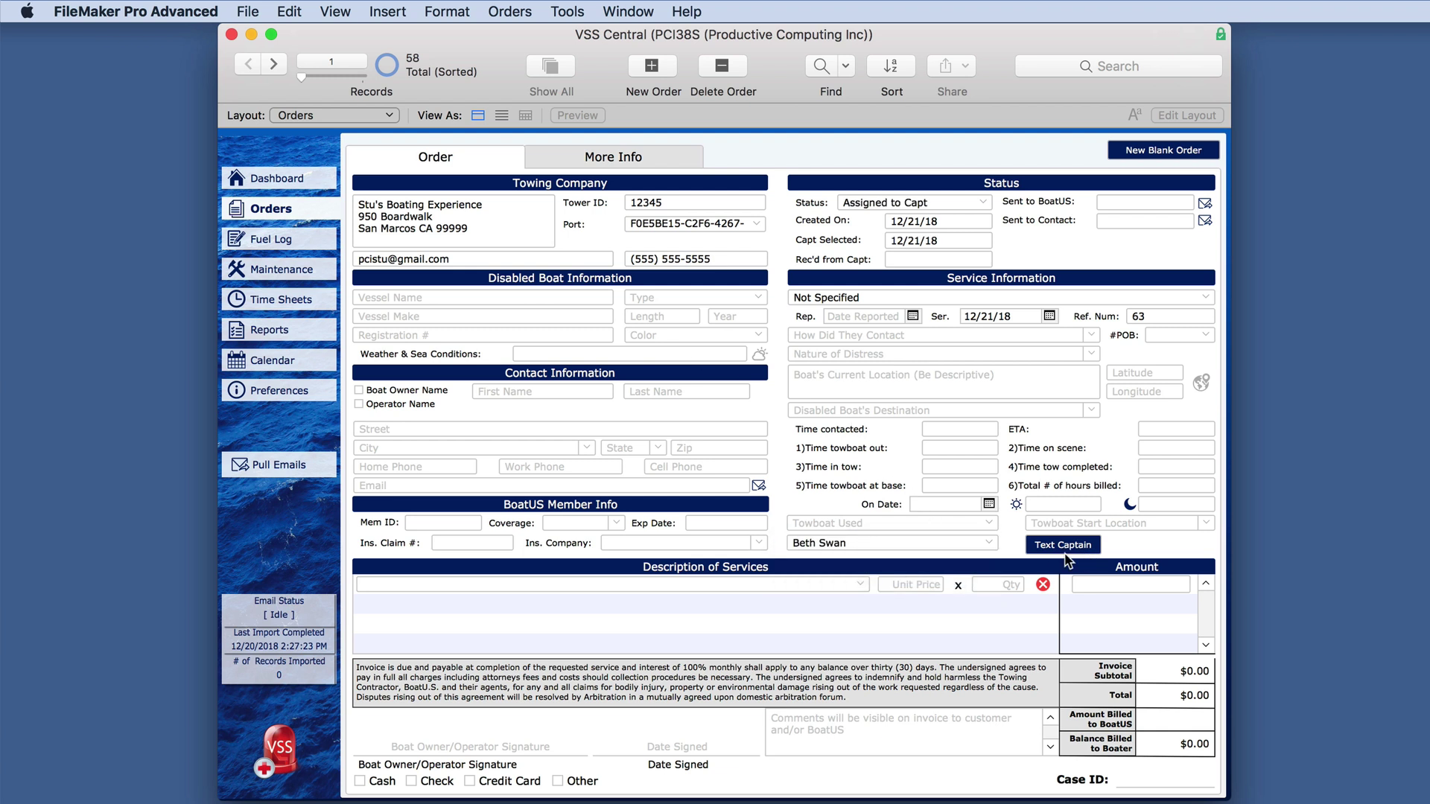
left_click(1065, 551)
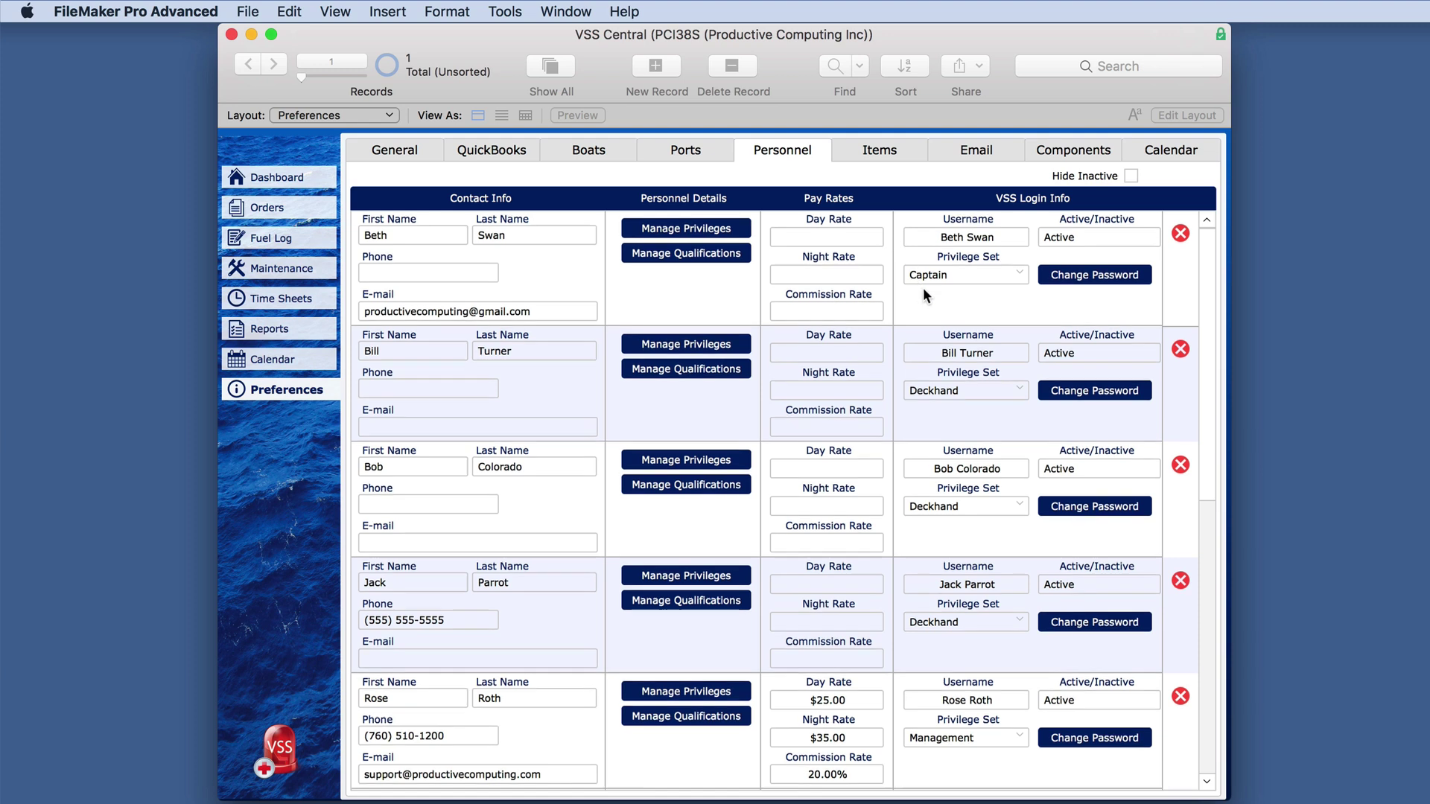
Review the inactive people in the personnel preferences and hide them from the list.
scroll(923, 287, "down", 8)
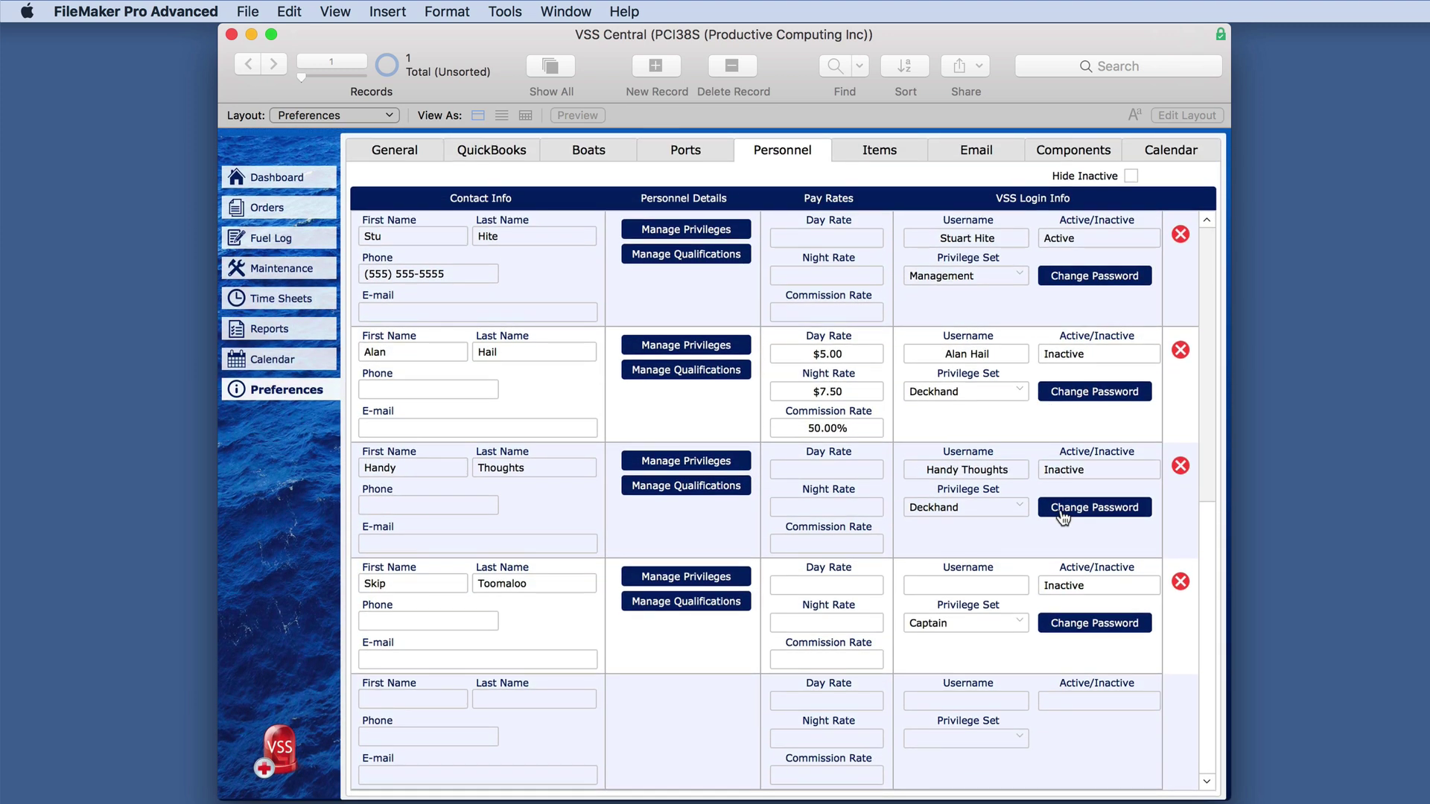
left_click(1131, 176)
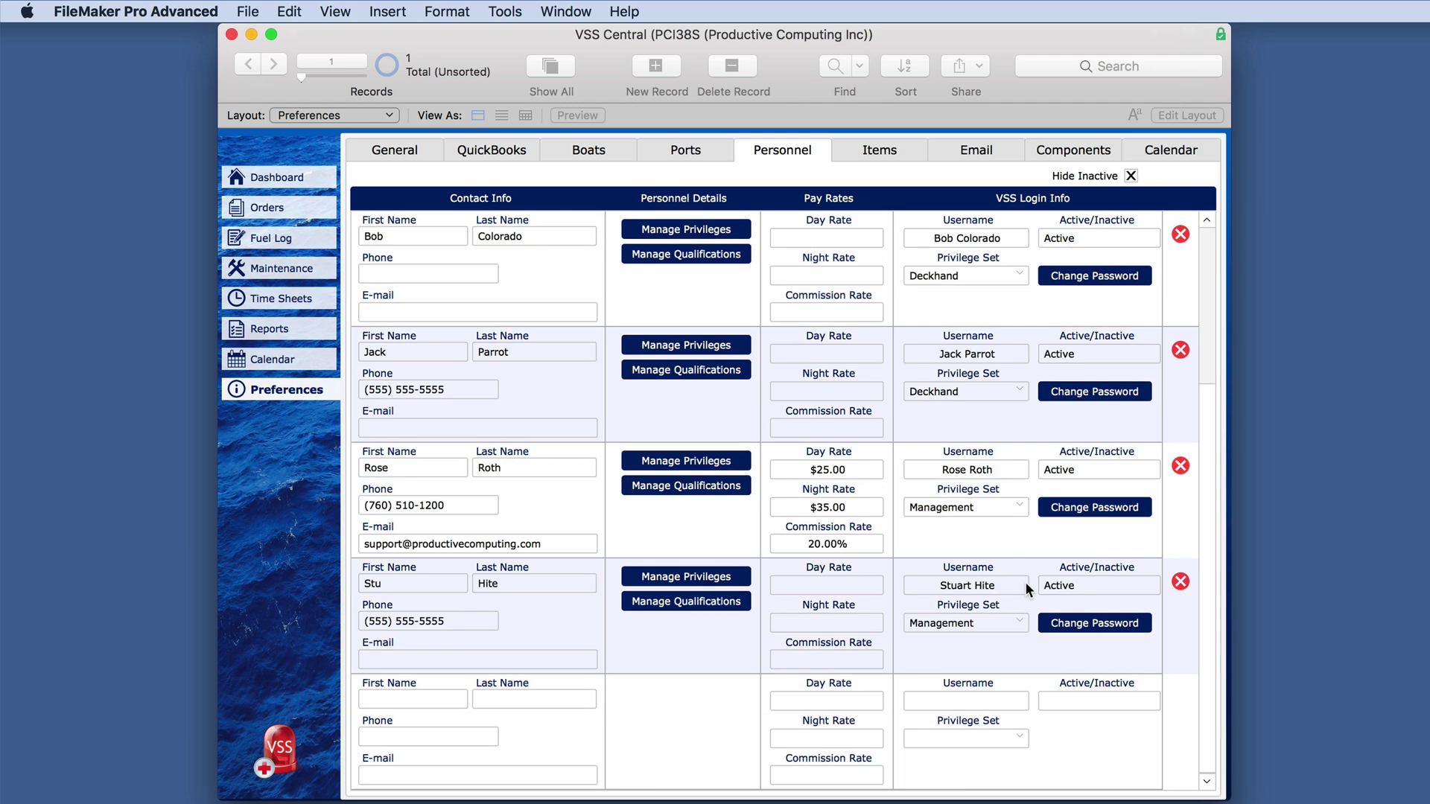
scroll(980, 480, "up", 2)
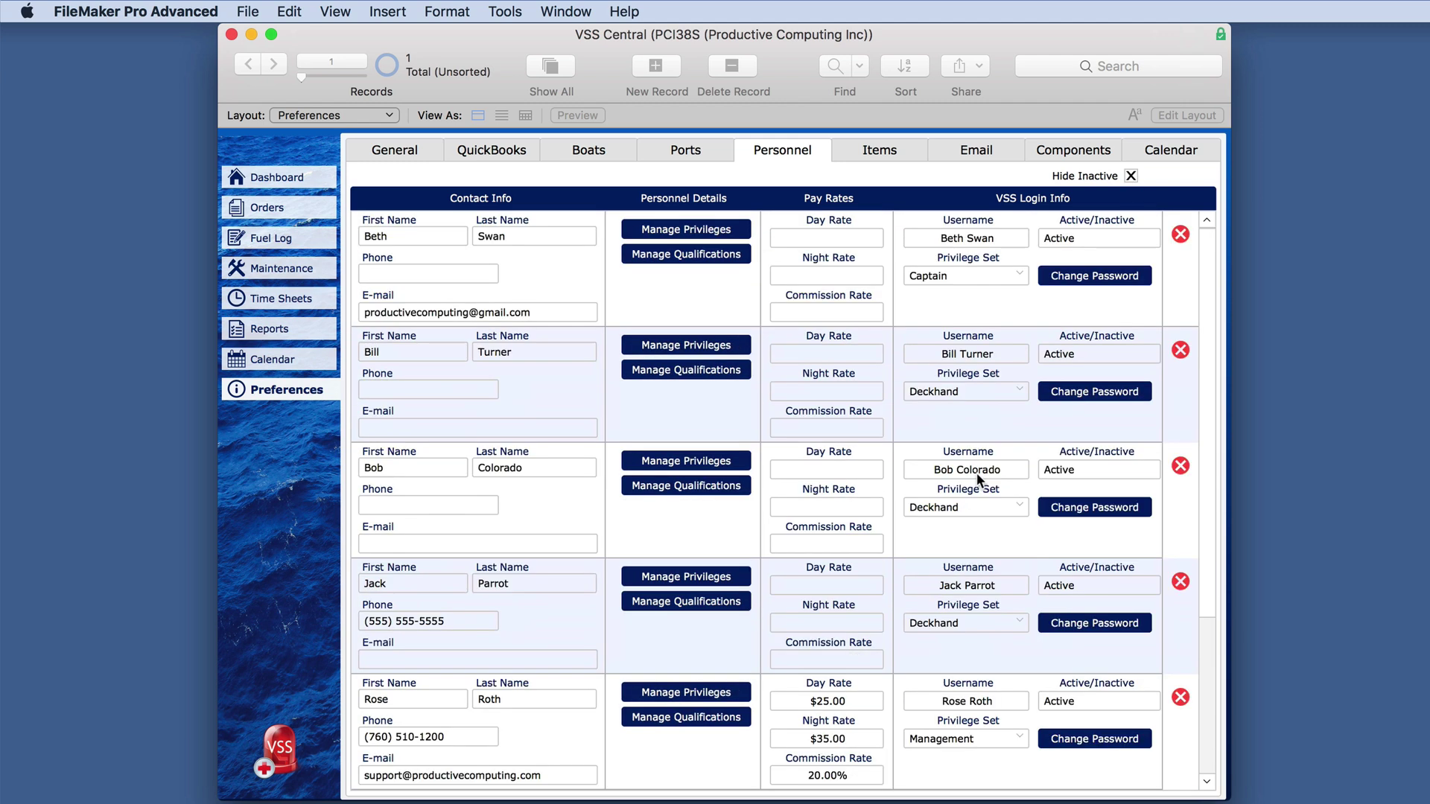
Set the third person in the personnel list to Inactive and try to delete their record.
left_click(1096, 470)
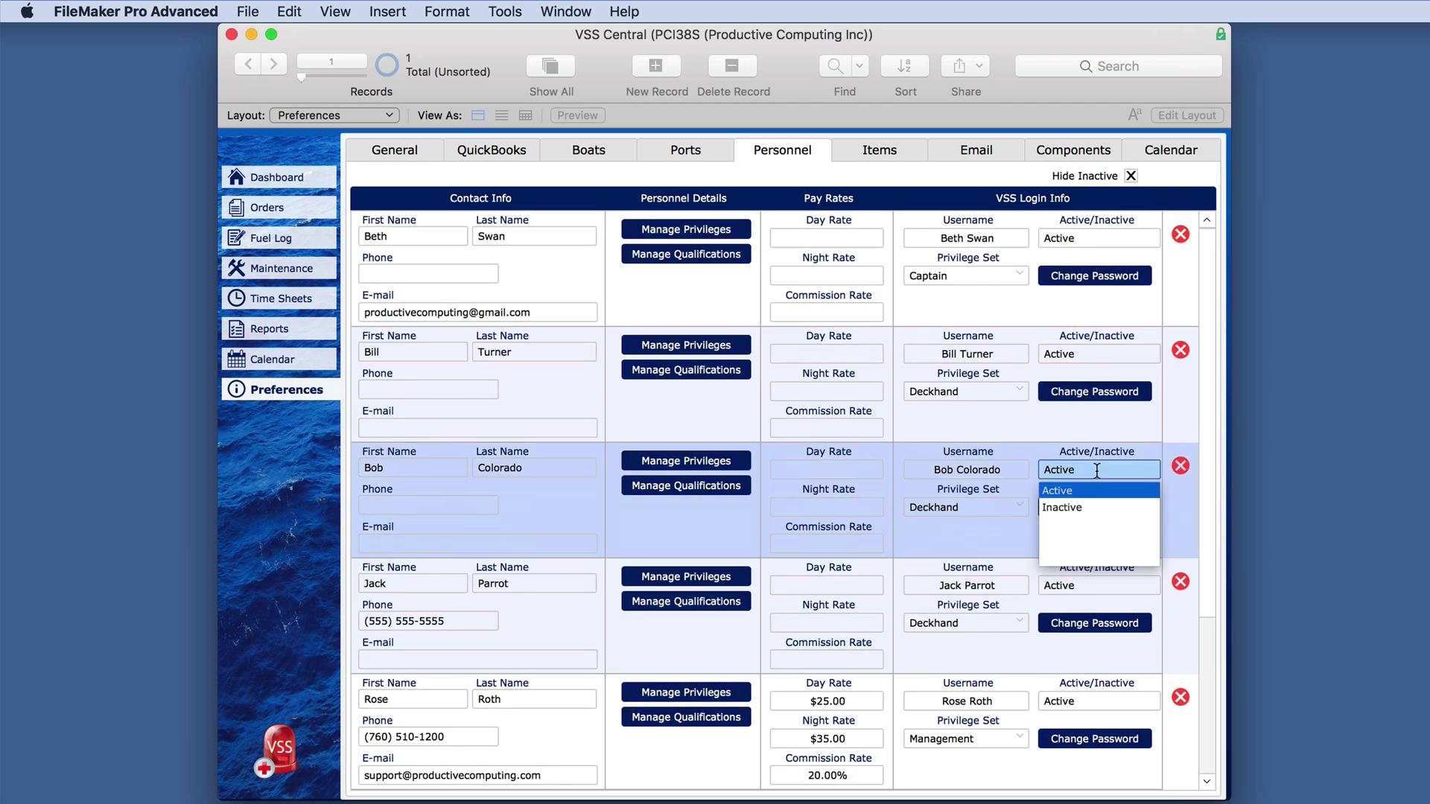
left_click(1078, 509)
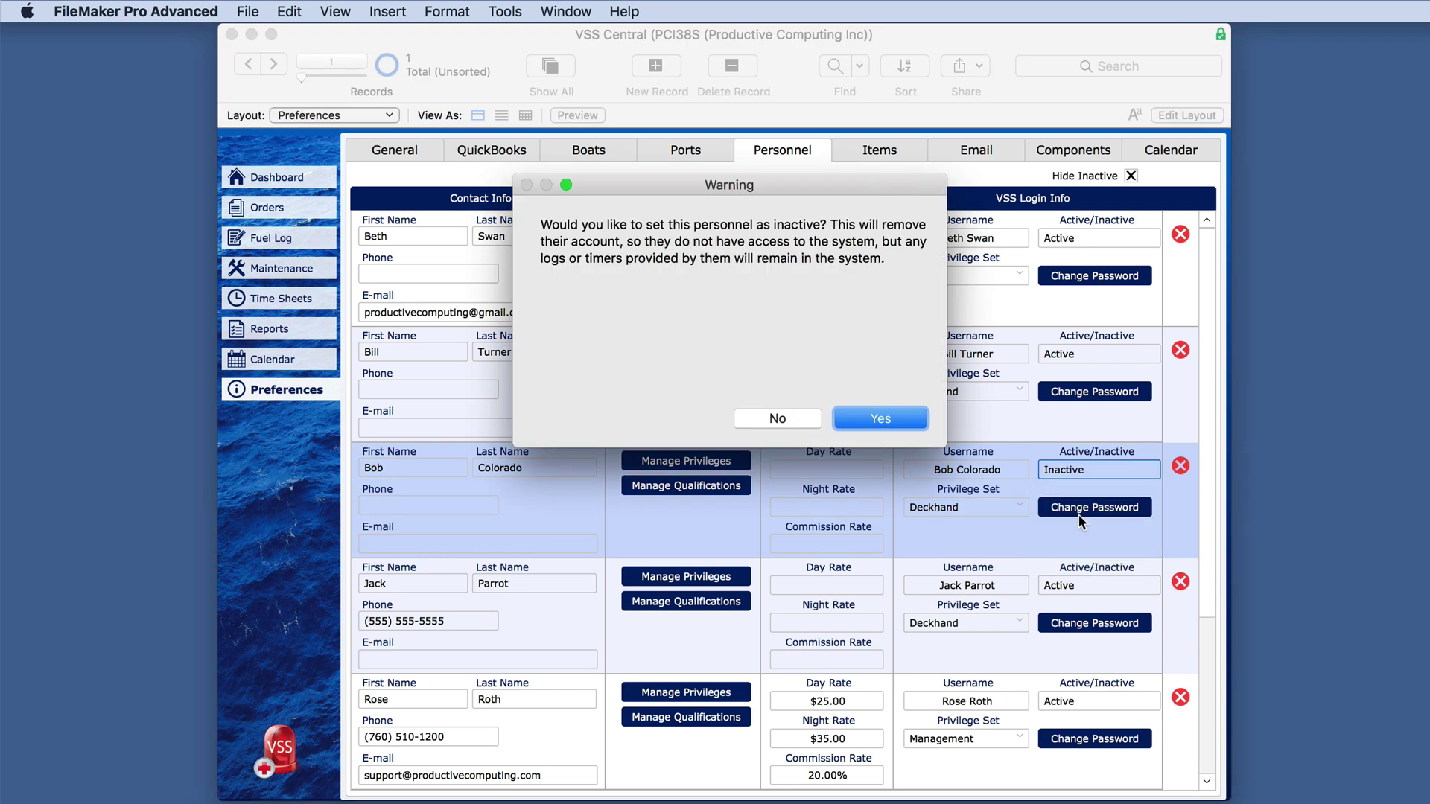
left_click(796, 418)
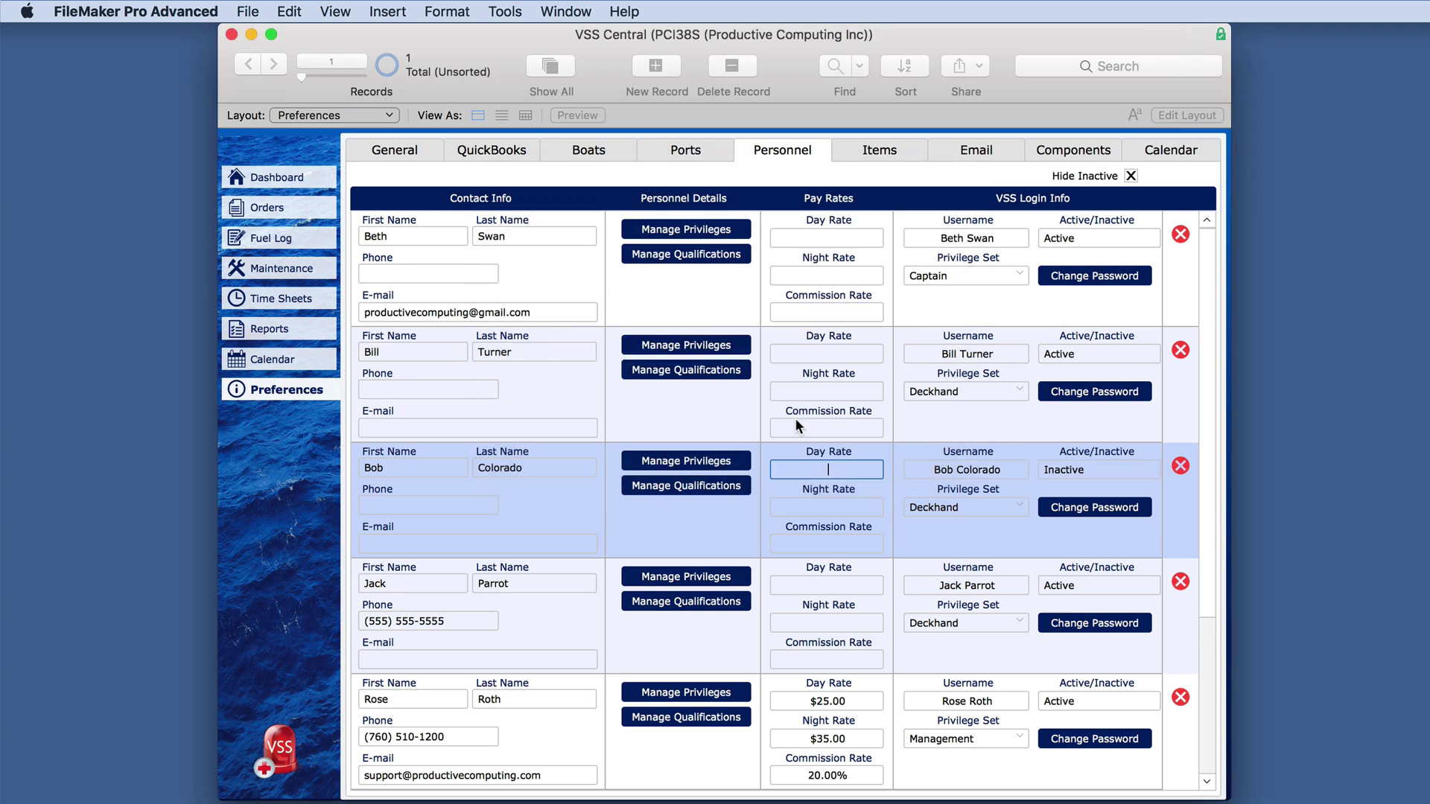
left_click(1180, 466)
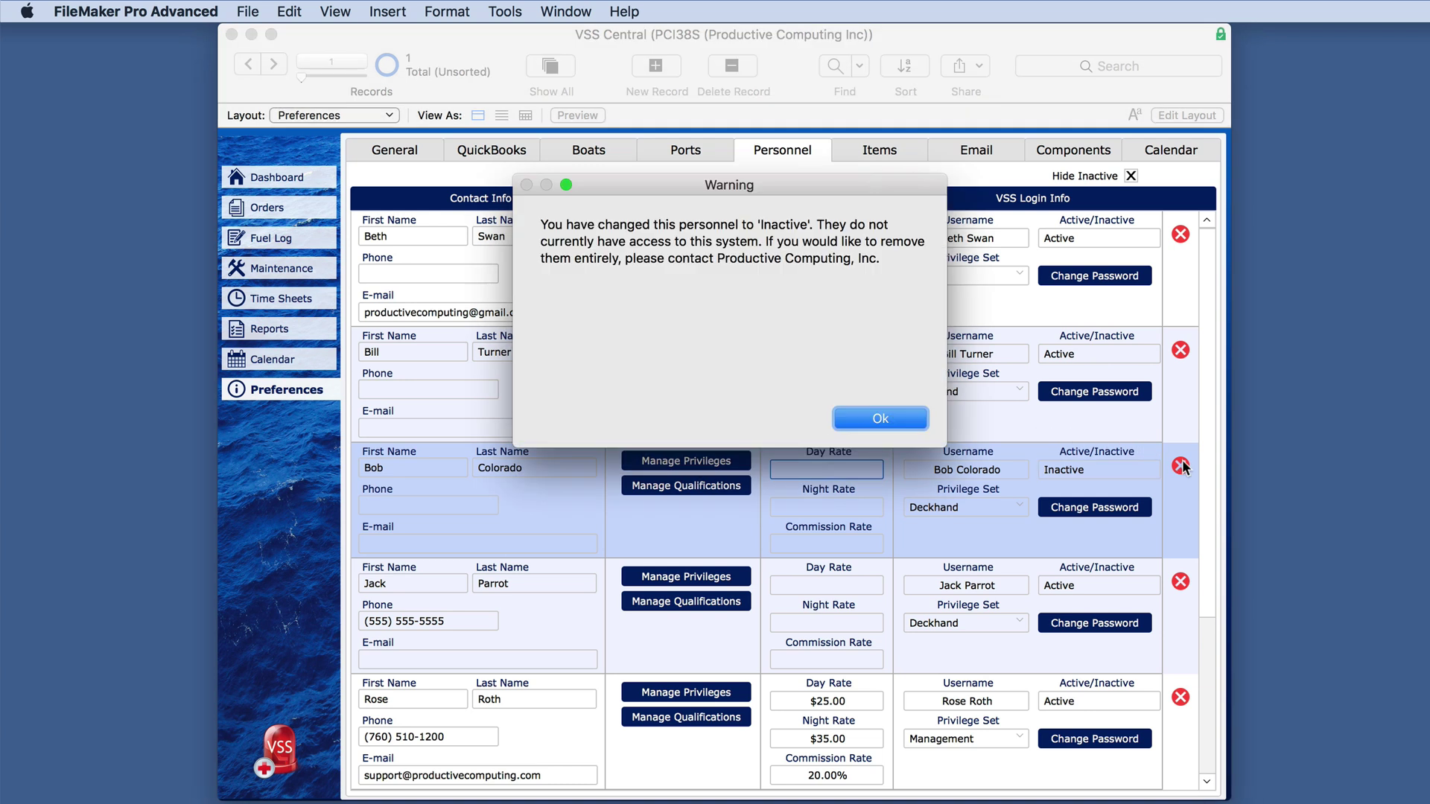
left_click(900, 417)
Set the first person's pay rates to $1.00 for day, $2.00 for night and 50% commission.
left_click(846, 238)
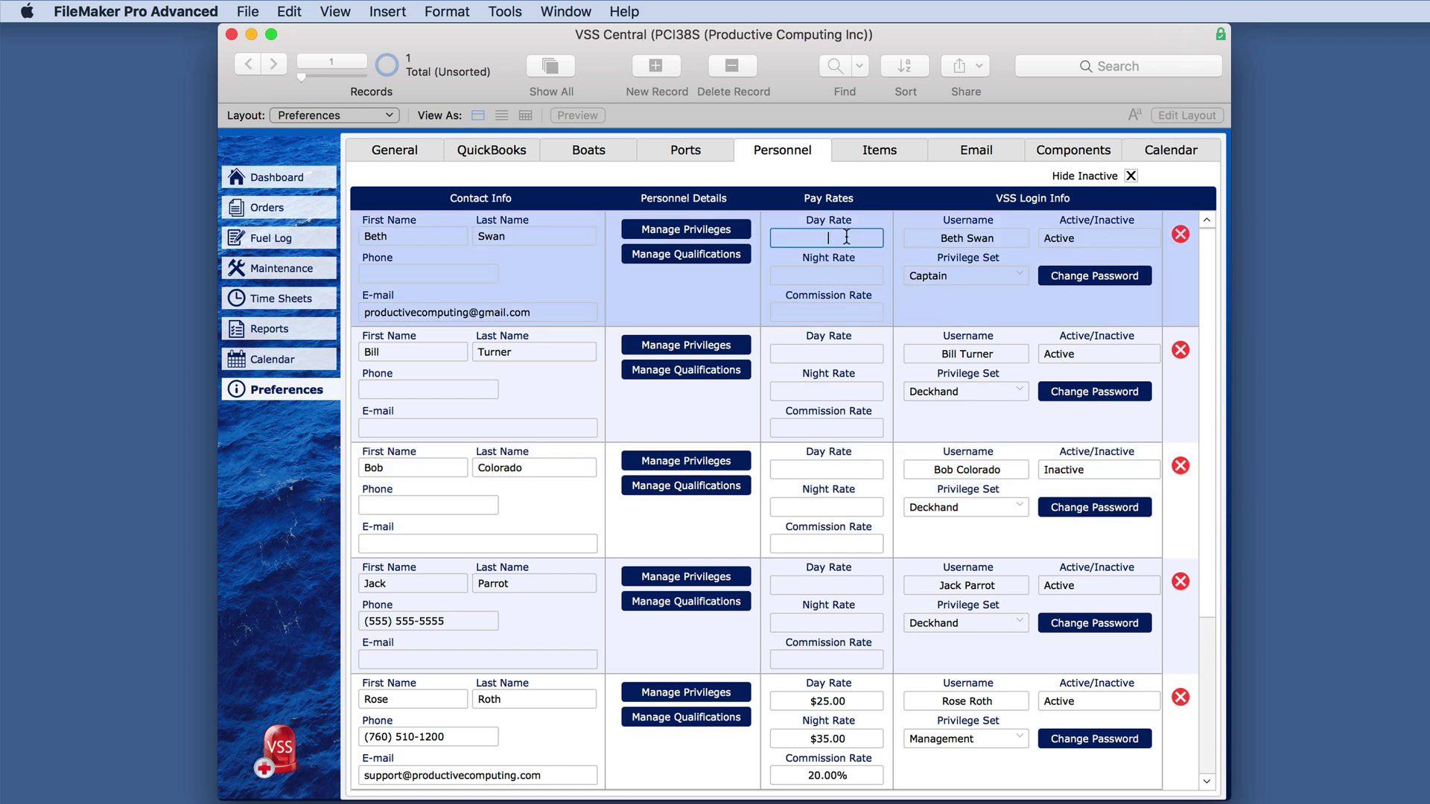
type("1")
left_click(855, 276)
type("2")
left_click(857, 313)
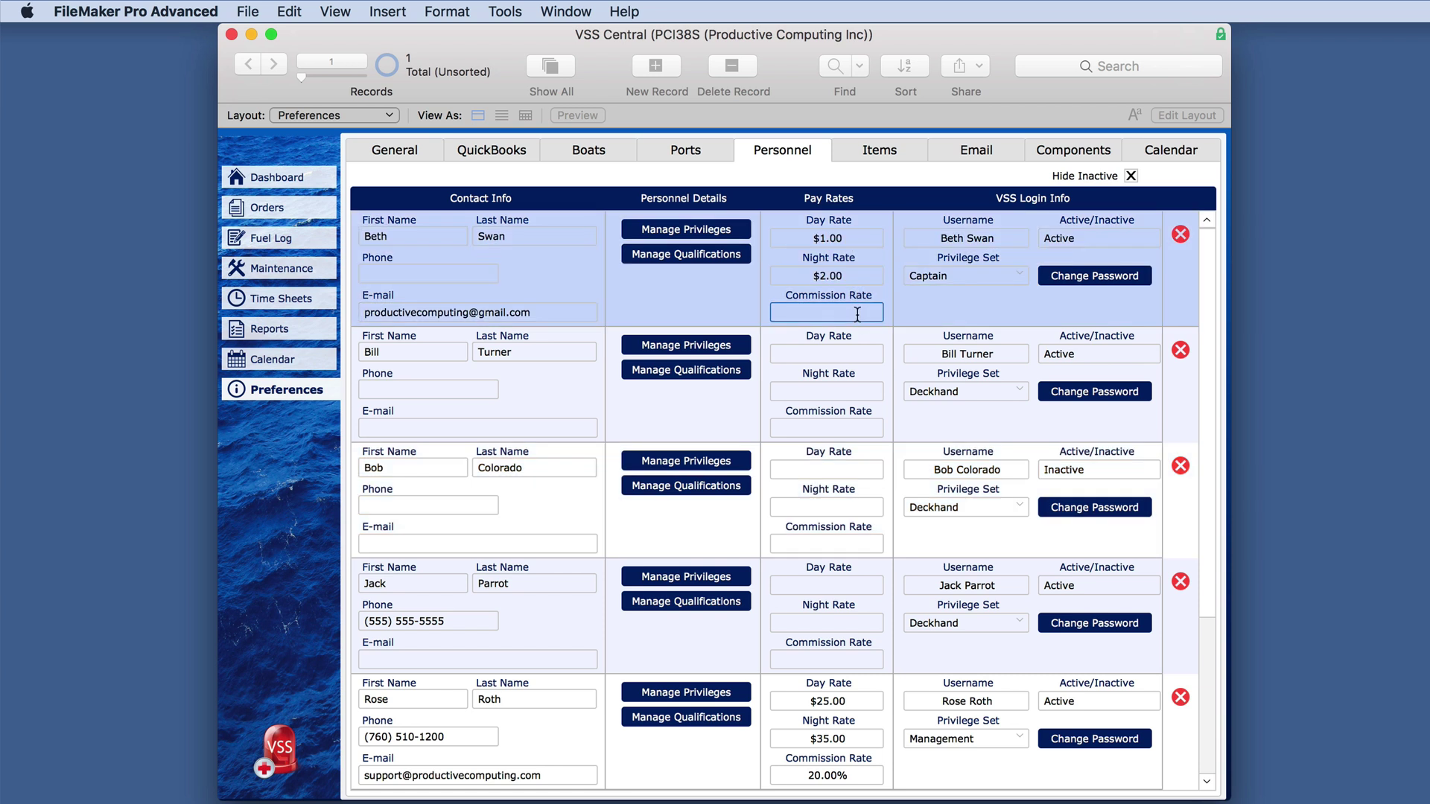
type(".5")
left_click(905, 310)
Show the inactive personnel again and set the deactivated deckhand, second in the inactive group, back to Active.
left_click(1130, 176)
left_click(1130, 177)
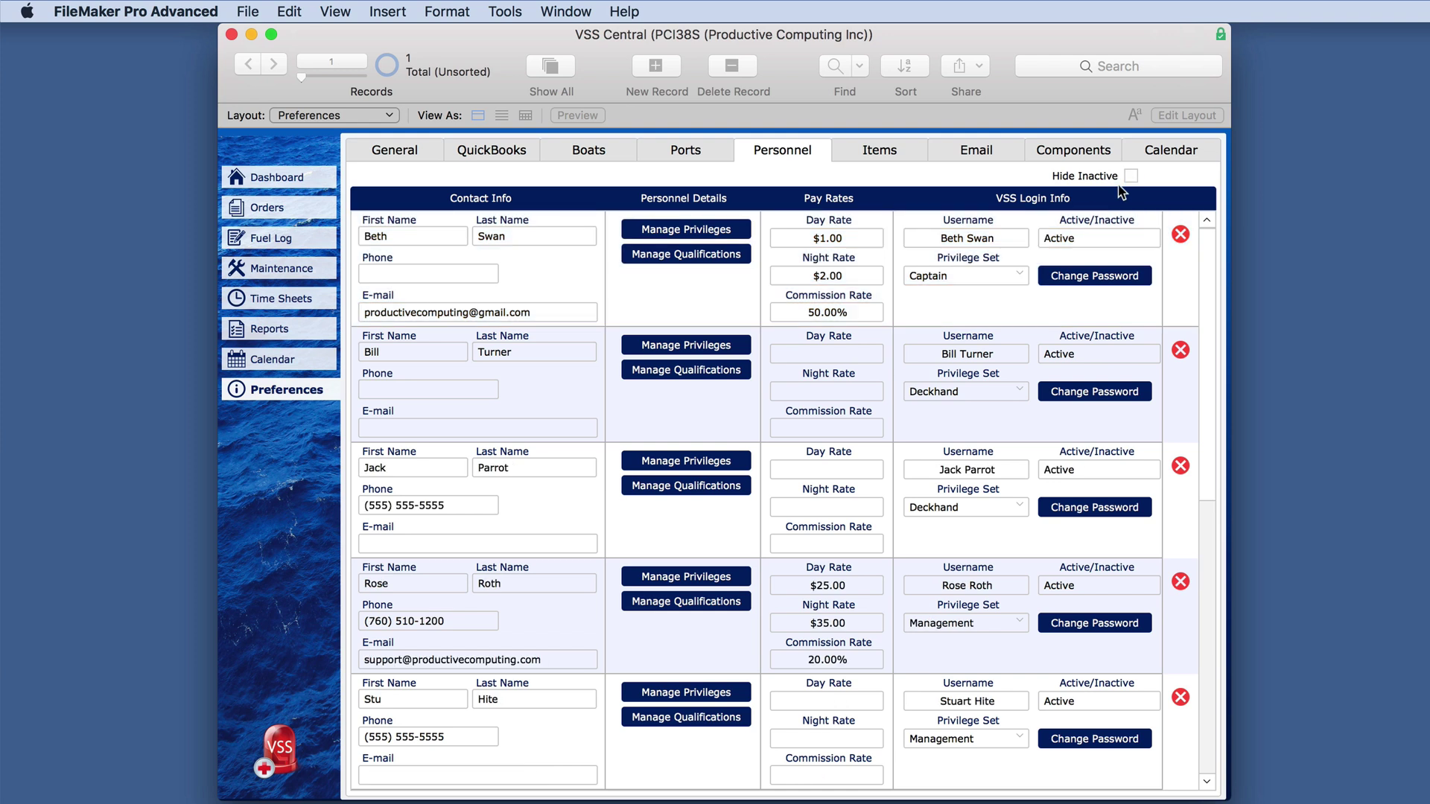
scroll(1033, 354, "down", 5)
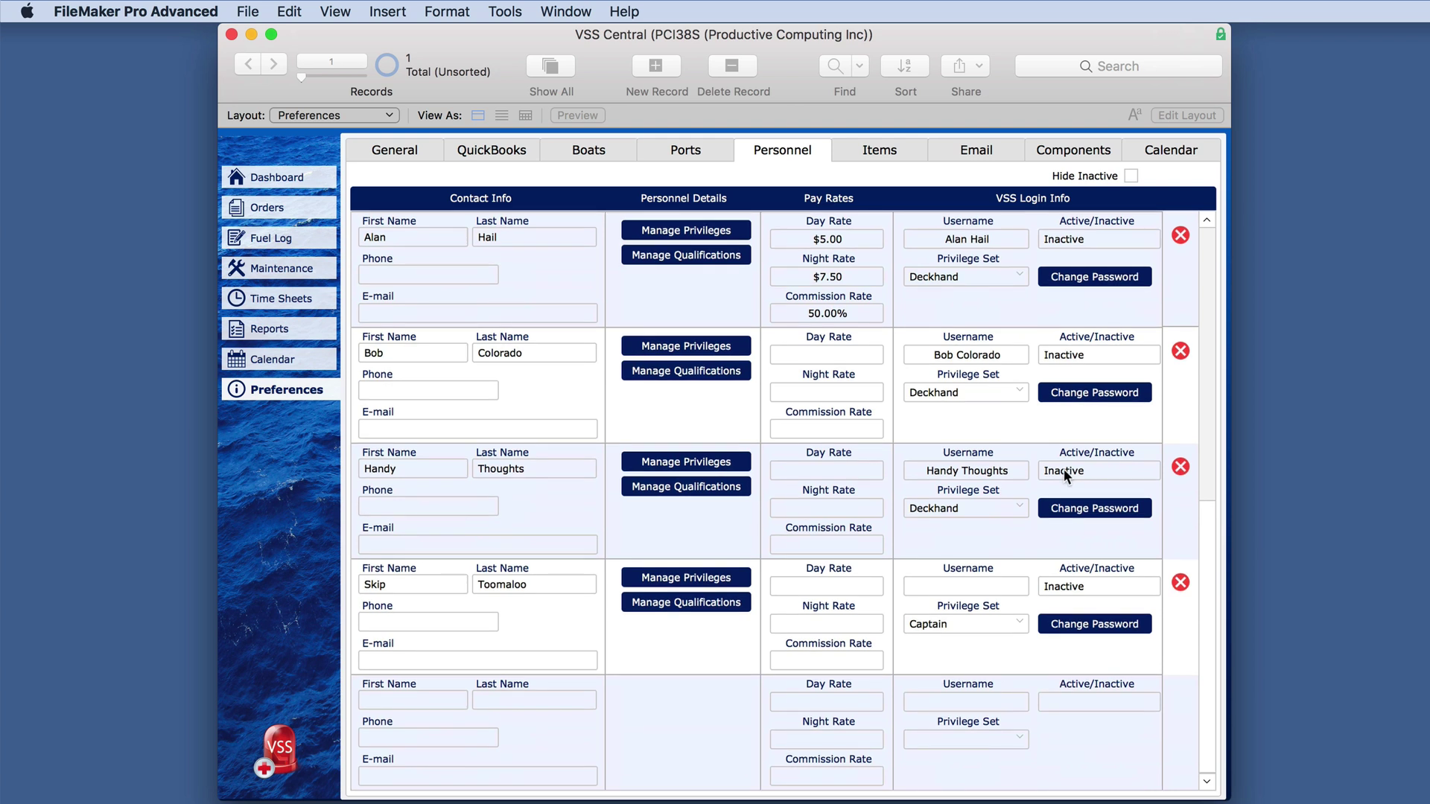
left_click(1089, 347)
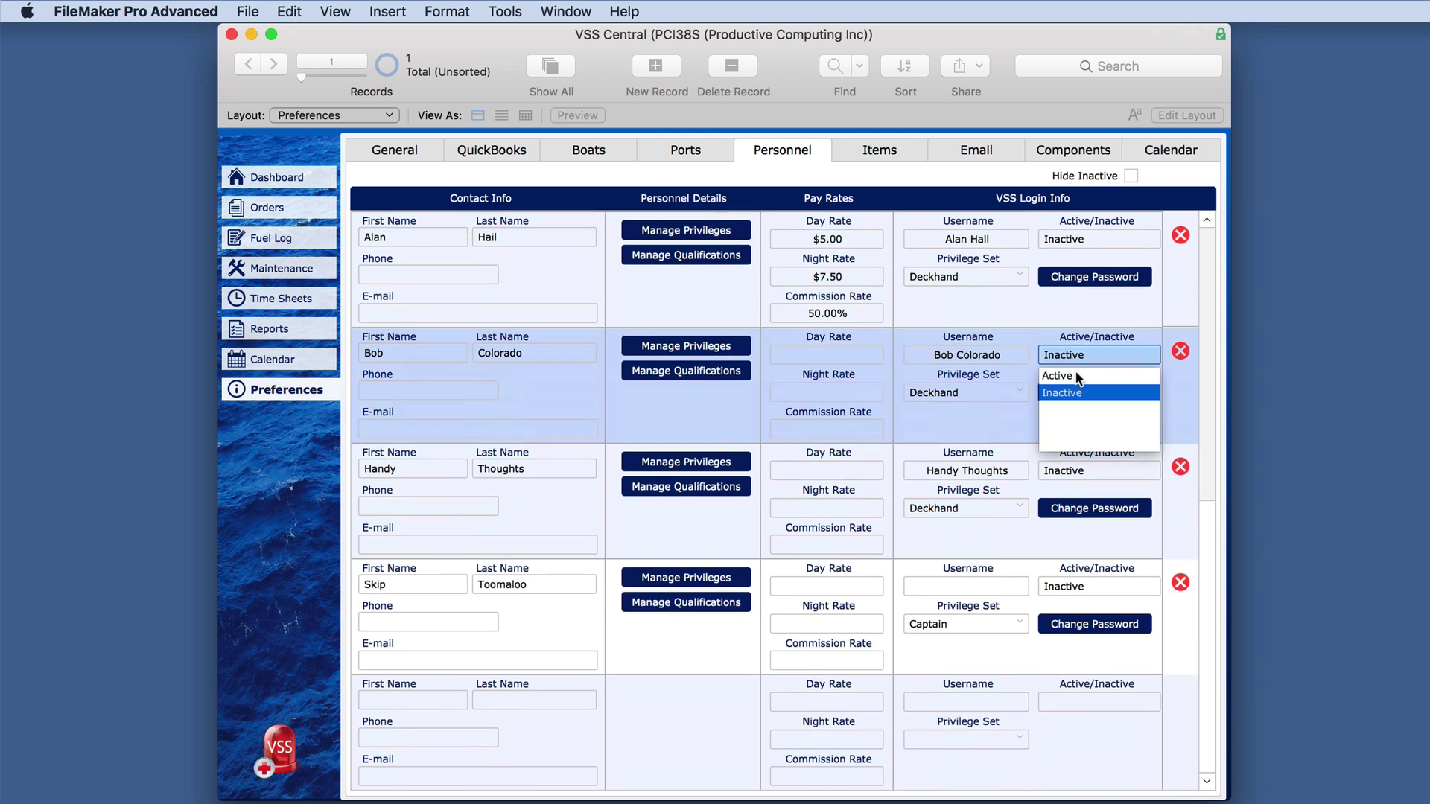
left_click(1078, 374)
left_click(895, 421)
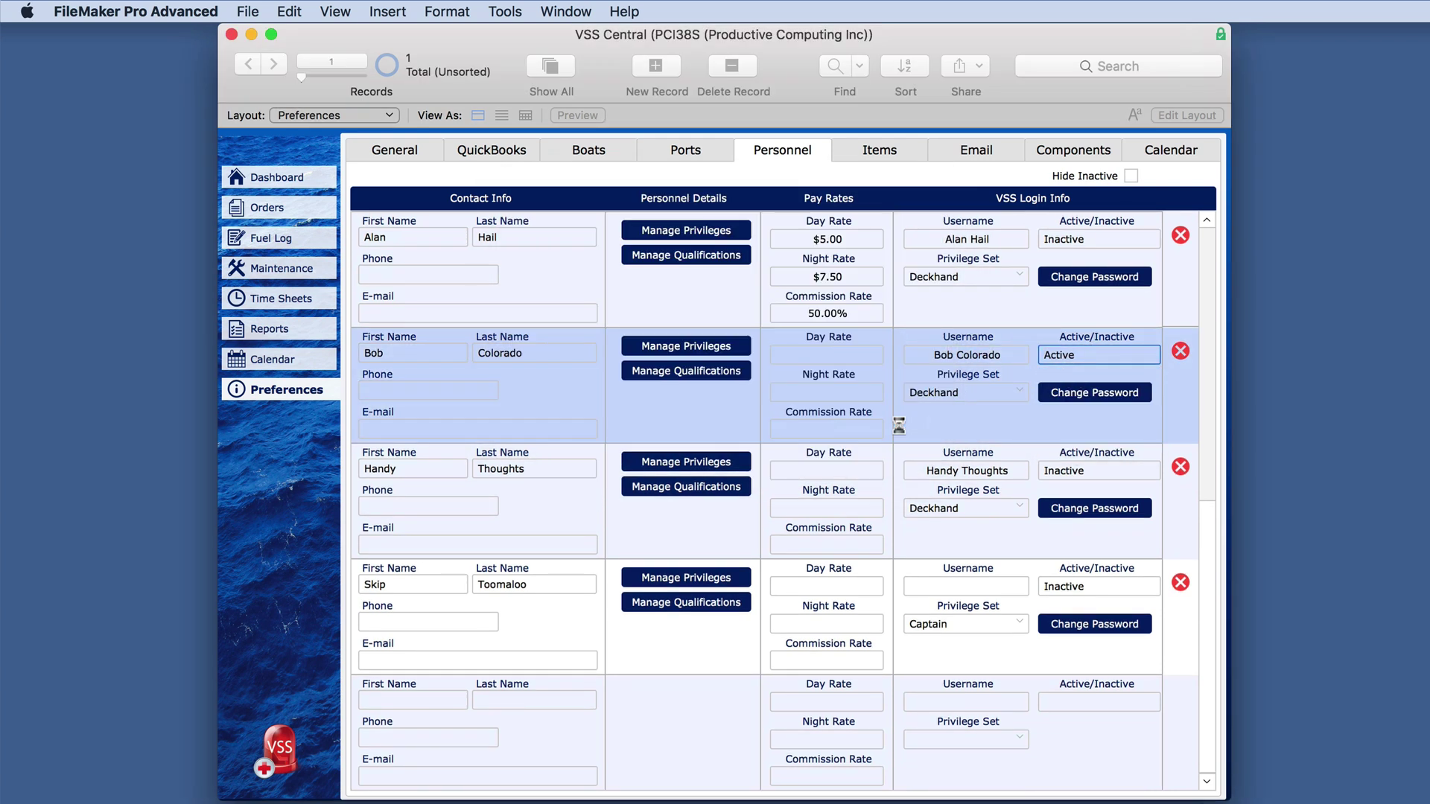
left_click(891, 415)
Add a new personnel record in the empty last row with a first and last name.
scroll(420, 698, "down", 1)
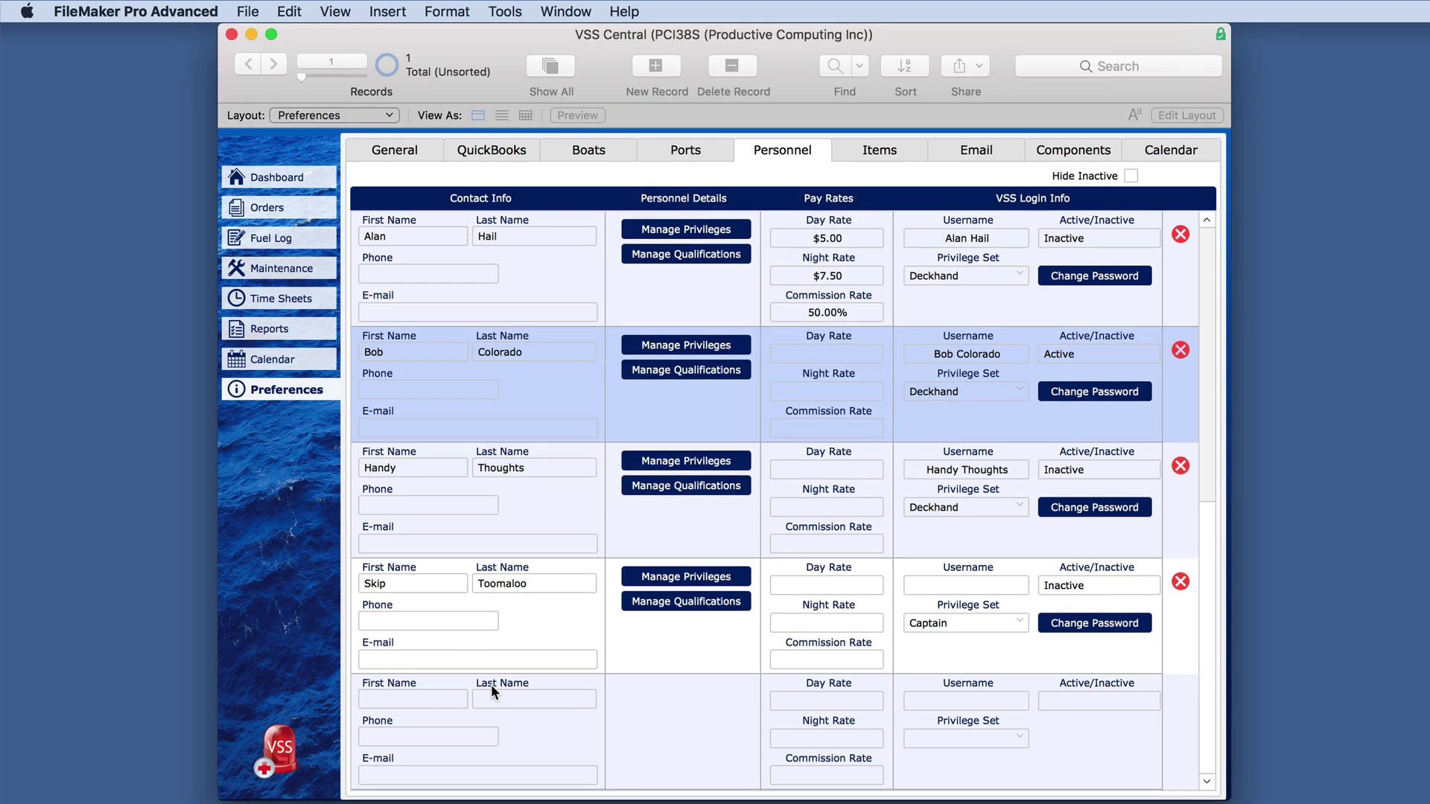
left_click(421, 699)
type("Doctor")
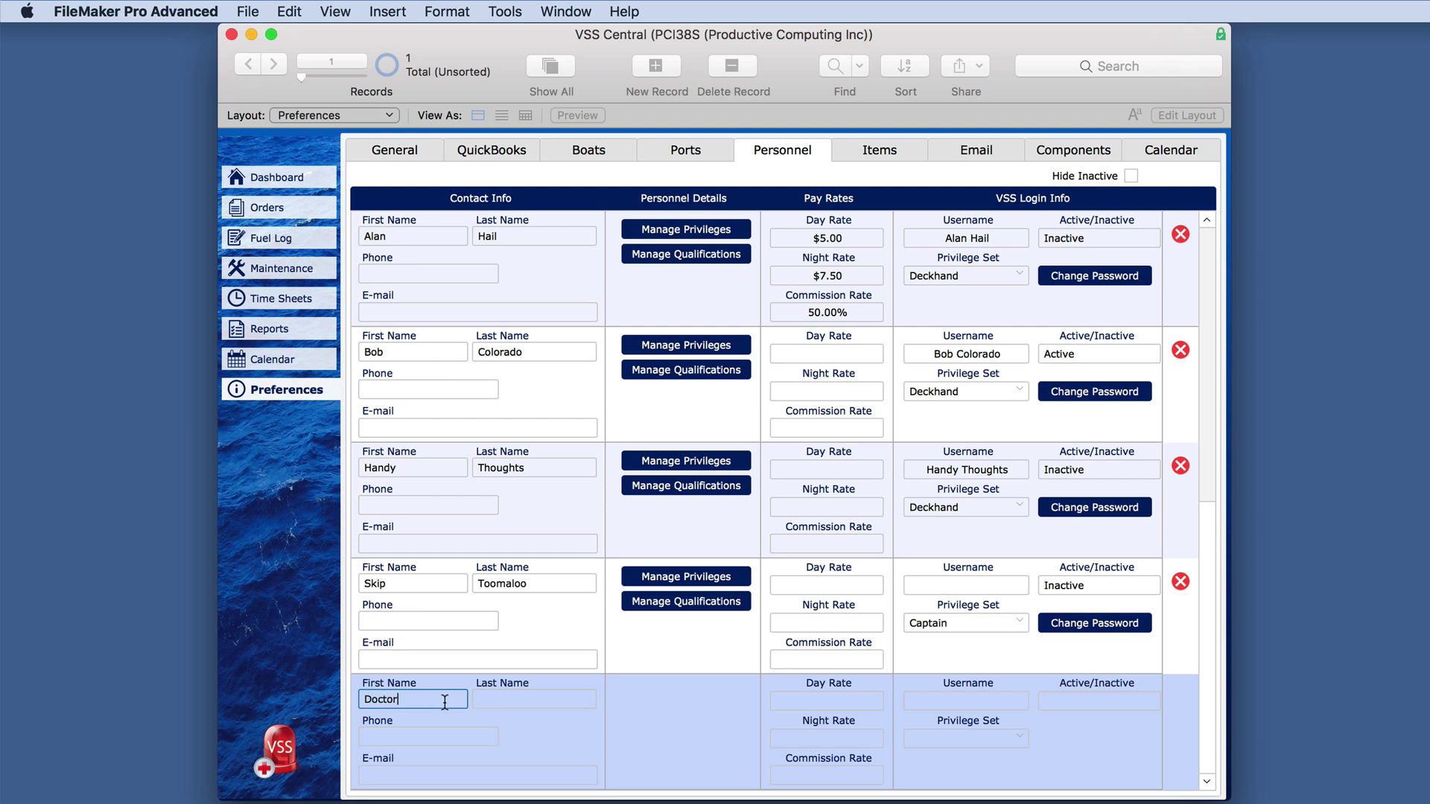
left_click(499, 700)
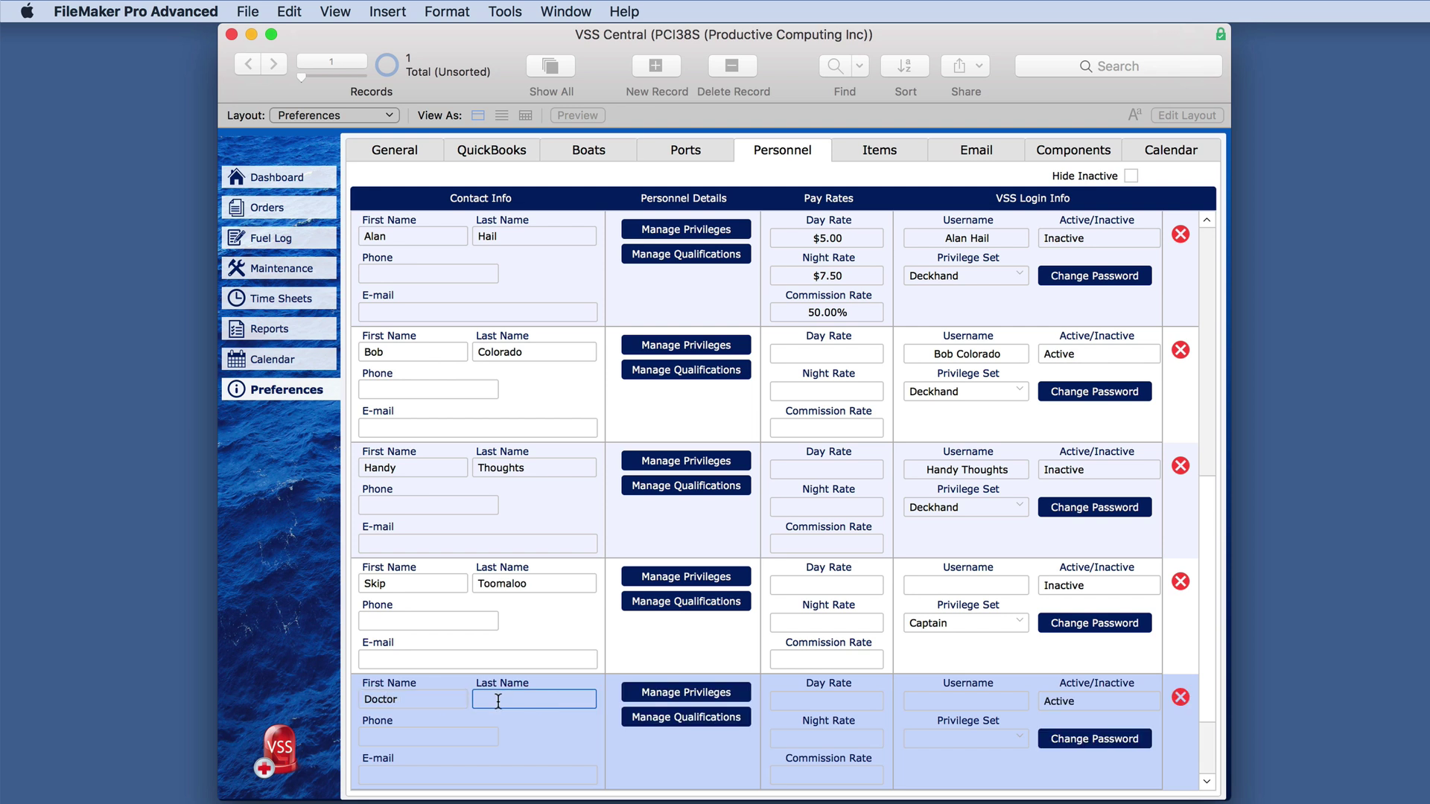
type("Tow")
left_click(610, 737)
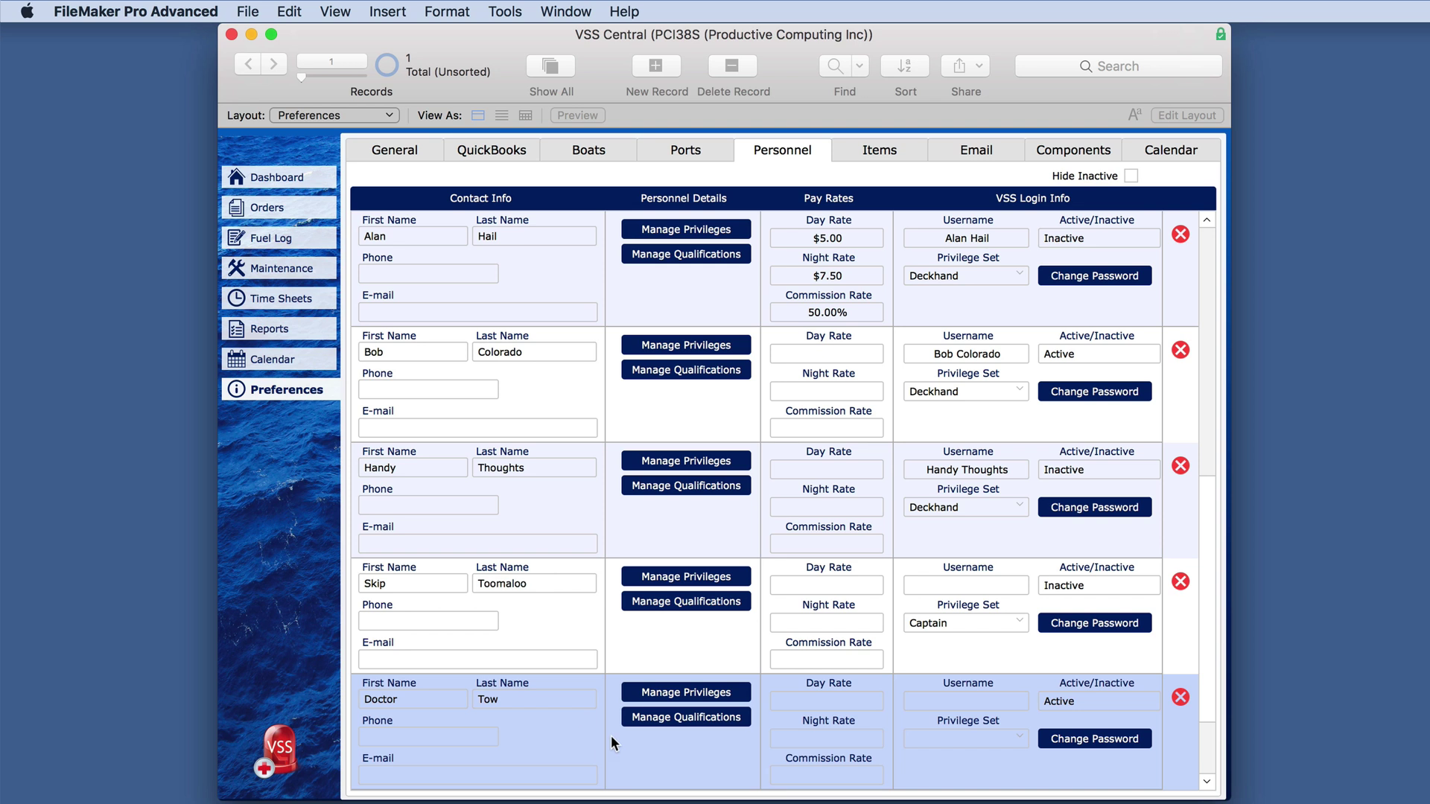
Assign the Deckhand privilege set to the new person and confirm the login account.
left_click(981, 738)
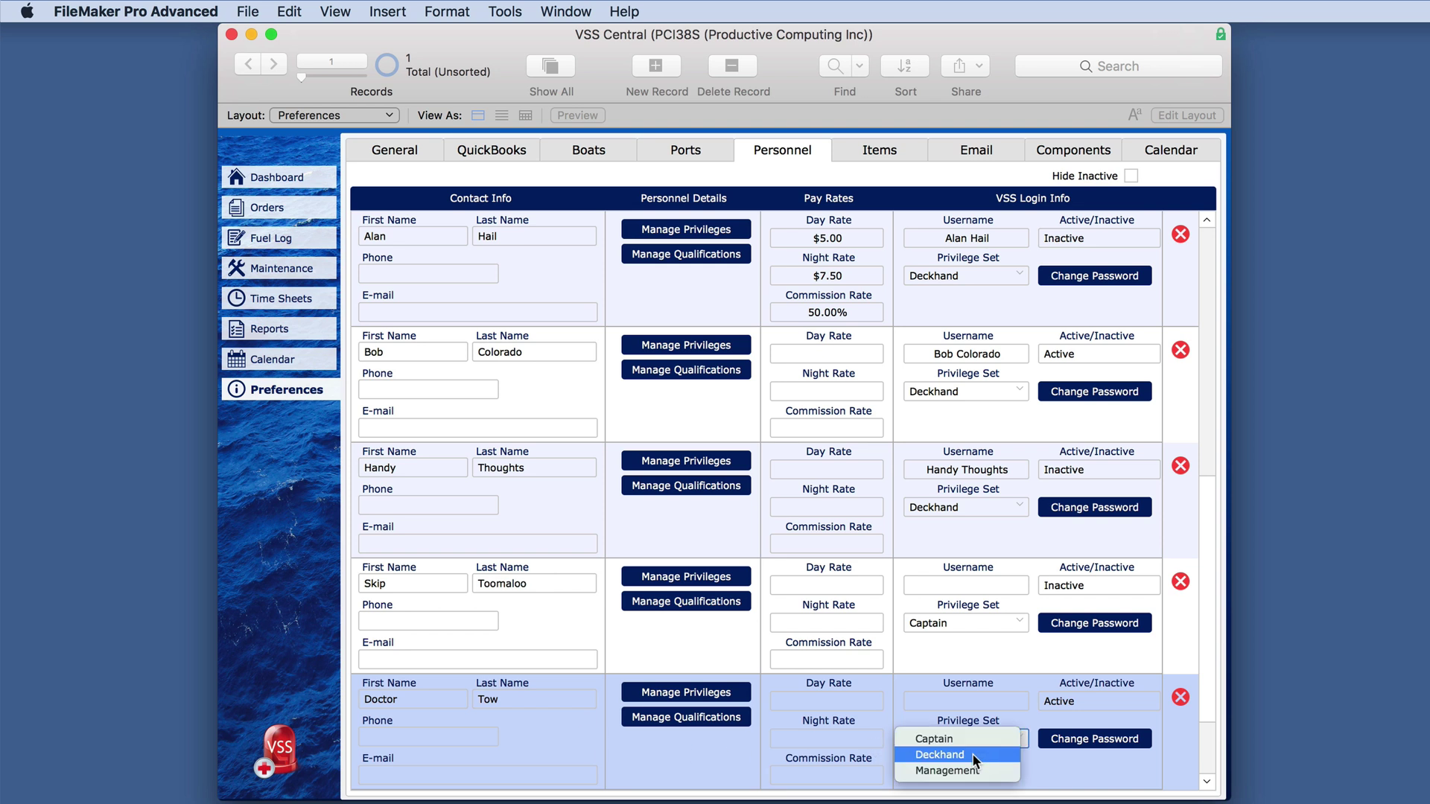
left_click(972, 754)
left_click(872, 419)
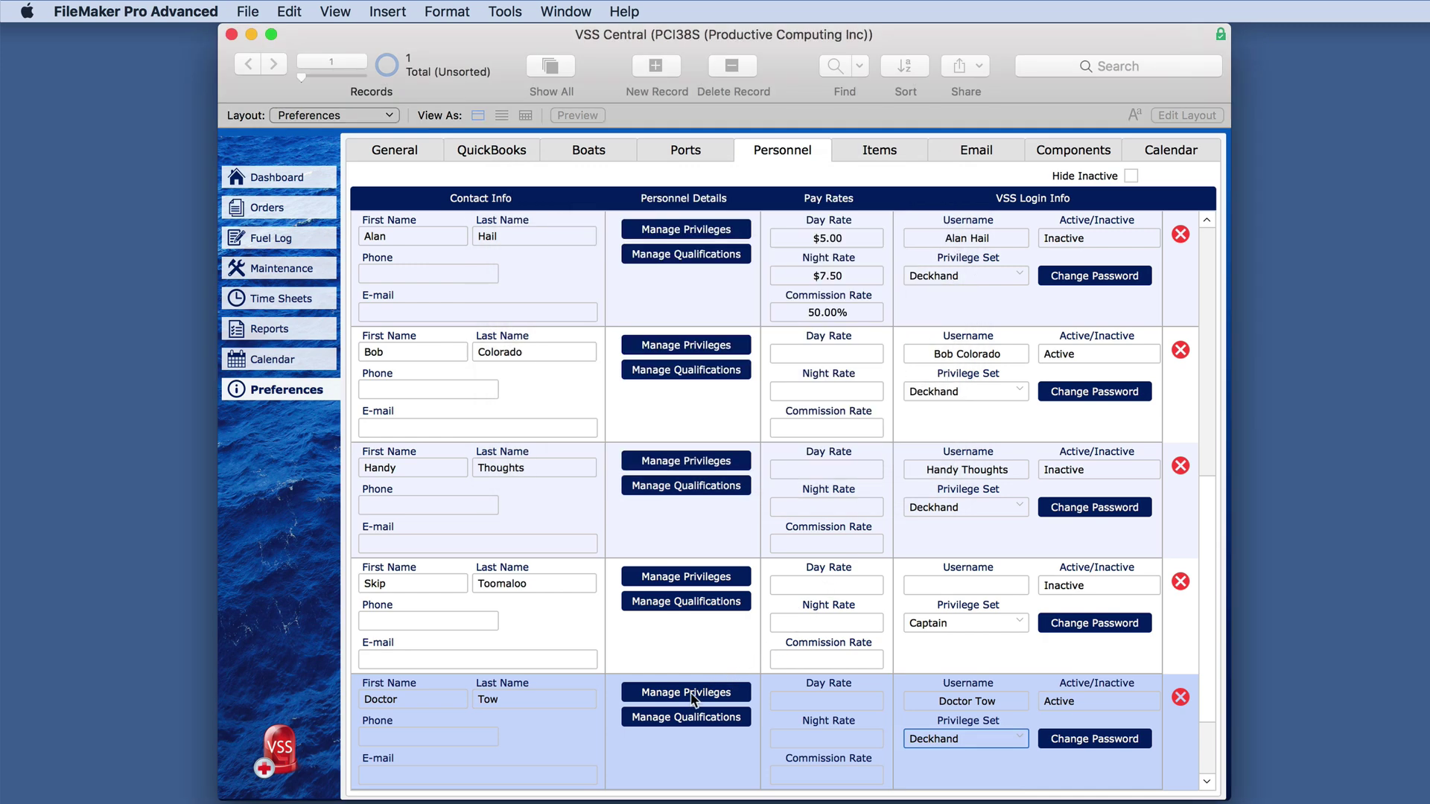
Remove the Time Sheets edit privilege and toggle the Schedules view privilege in a person's privileges, and close the privileges window.
left_click(652, 703)
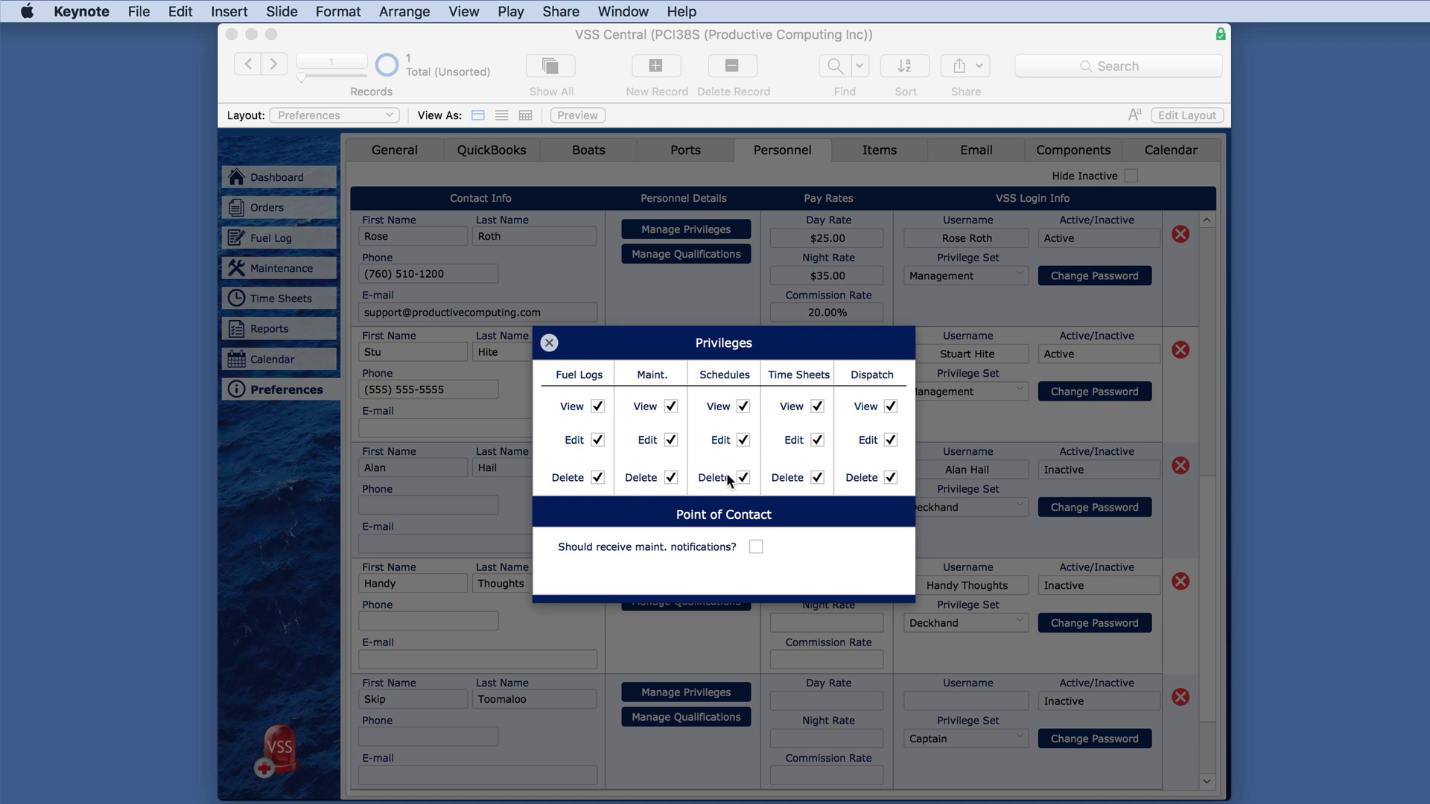
left_click(888, 478)
left_click(817, 440)
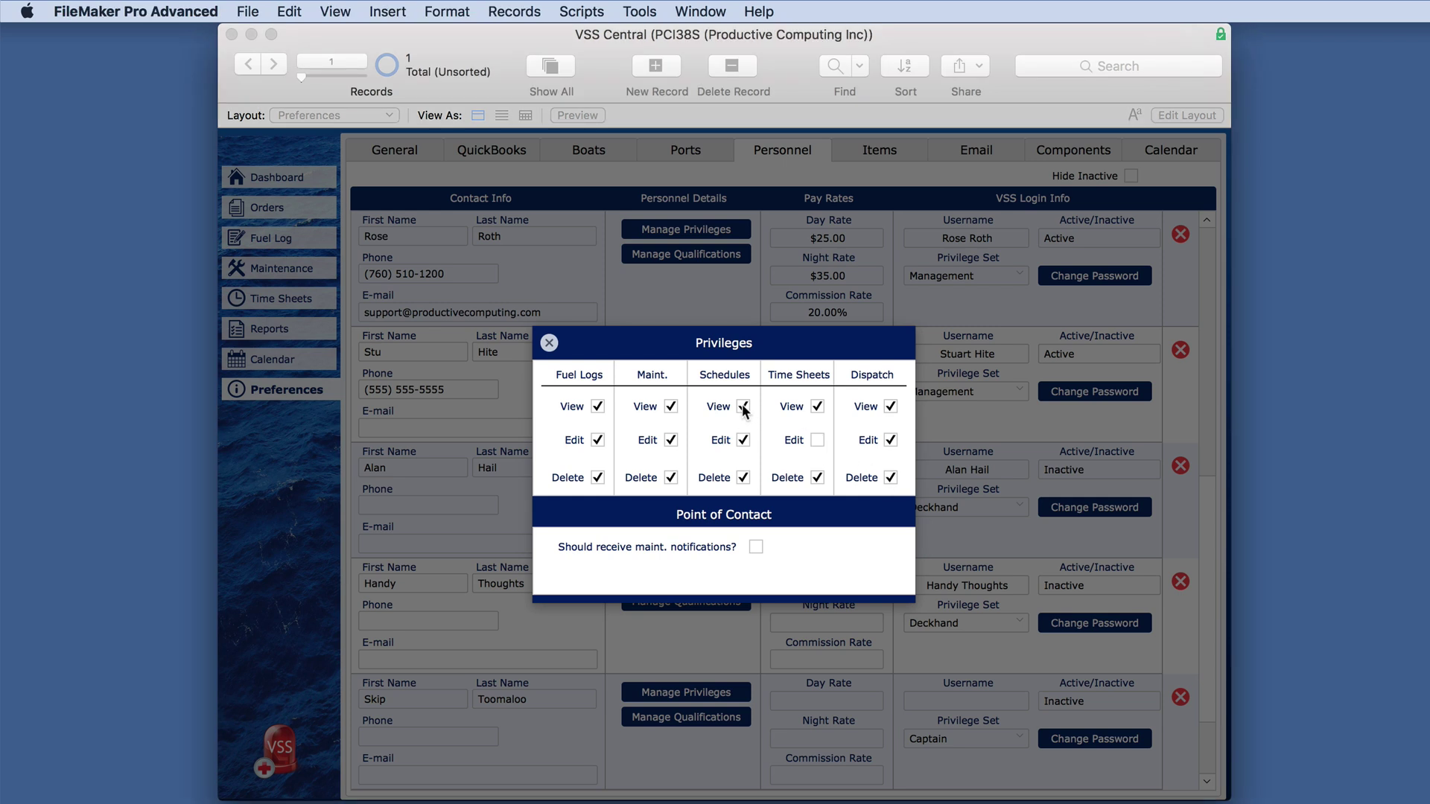
left_click(743, 406)
left_click(549, 342)
Review the items in the preferences and compare them with the services offered for an order's first service line.
left_click(905, 152)
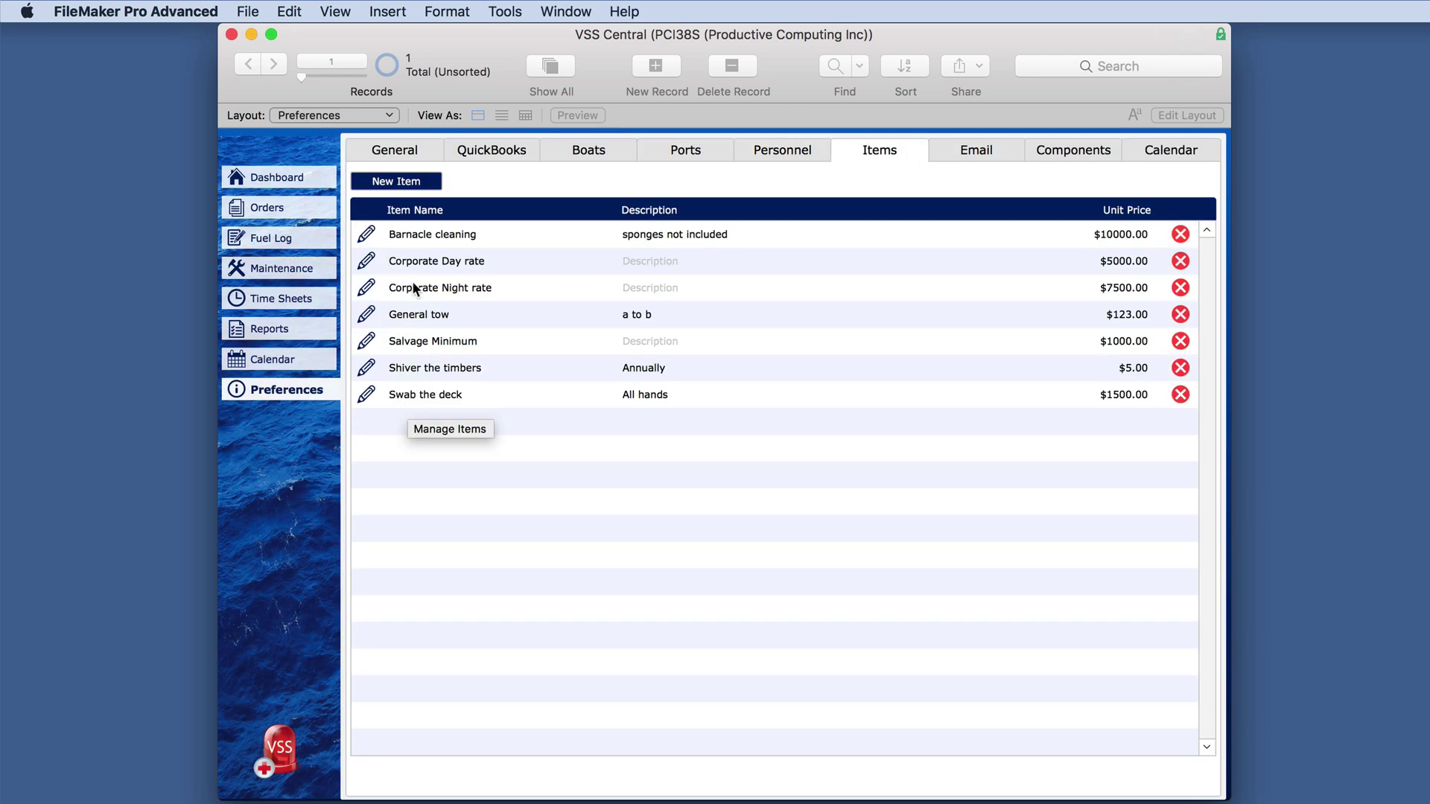
left_click(306, 214)
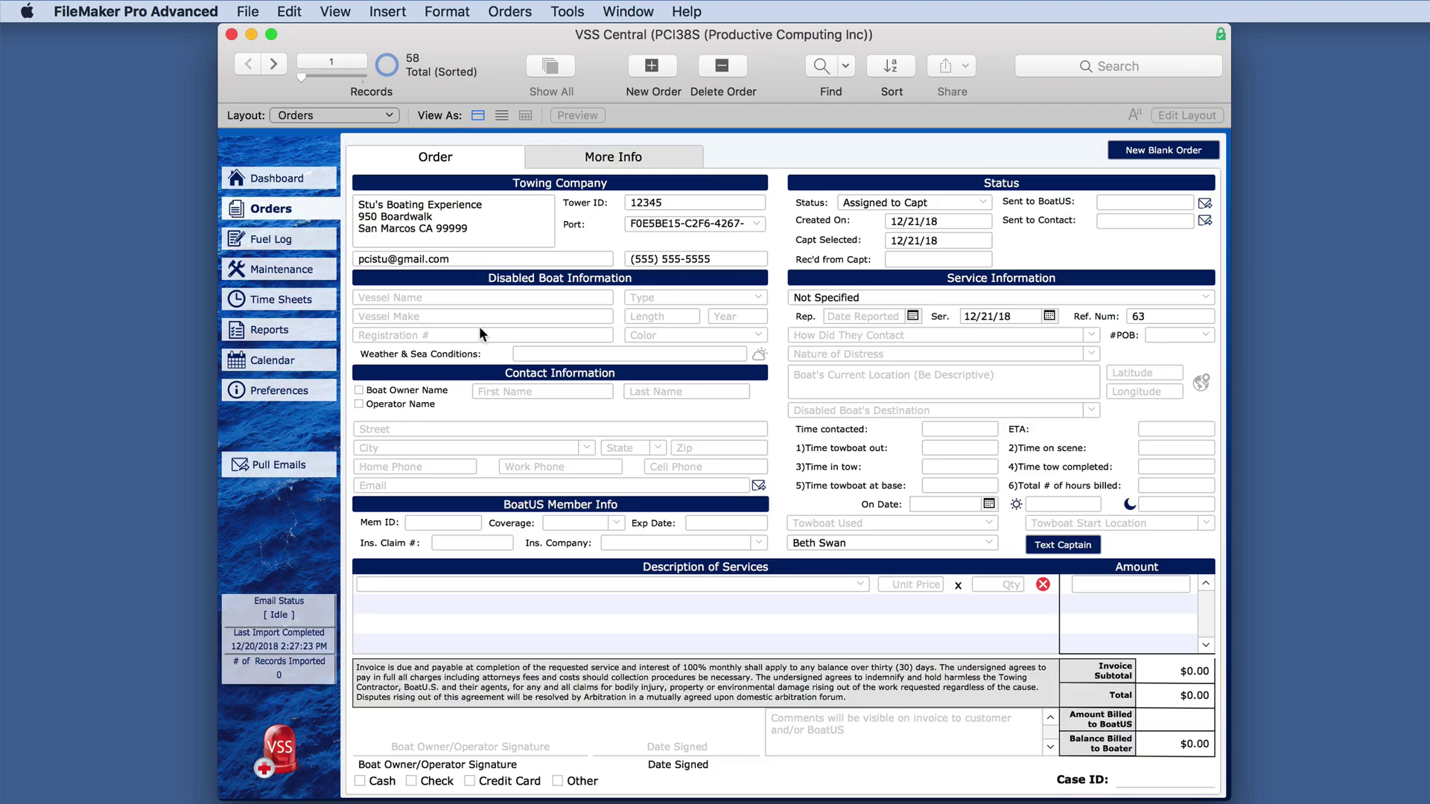
left_click(859, 584)
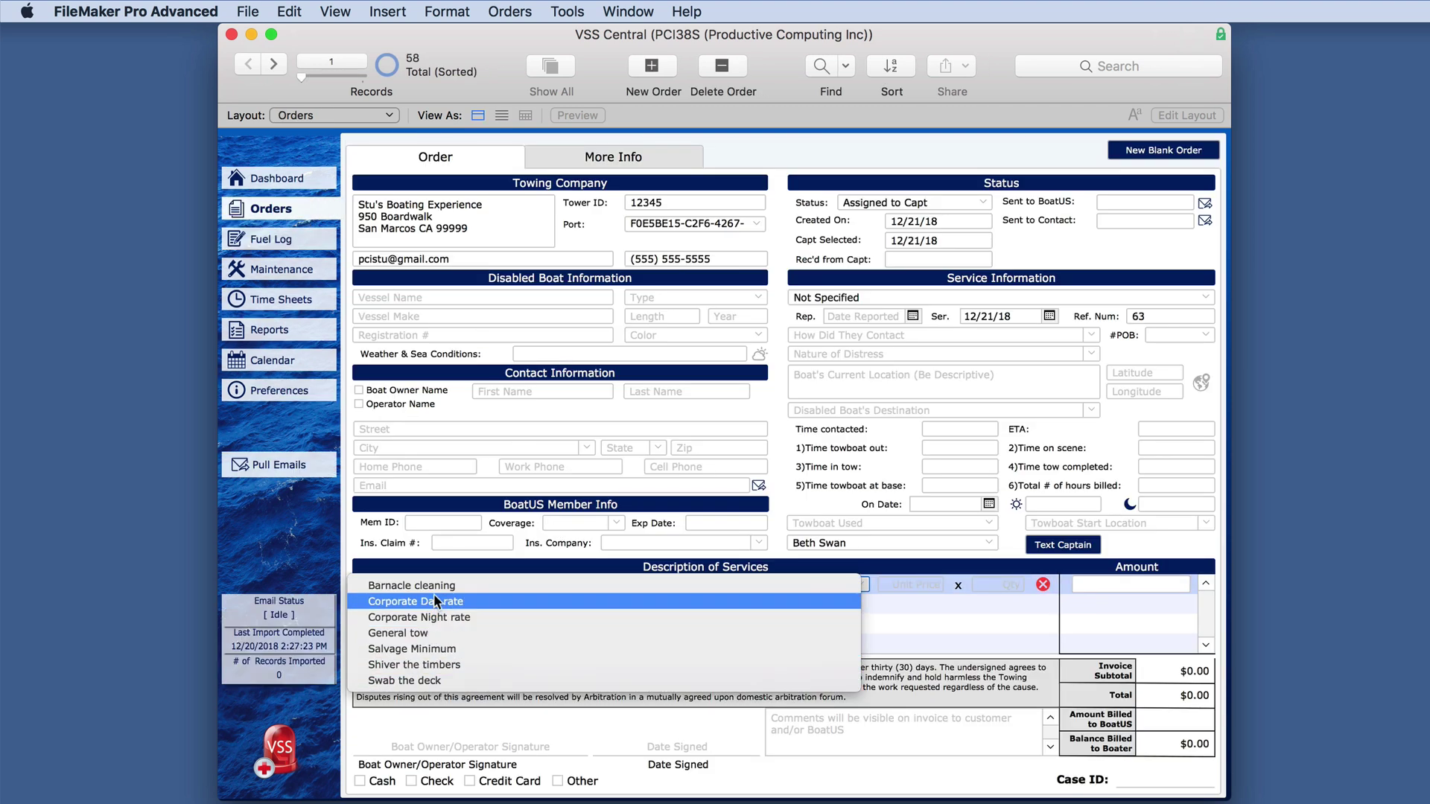
left_click(311, 397)
left_click(311, 397)
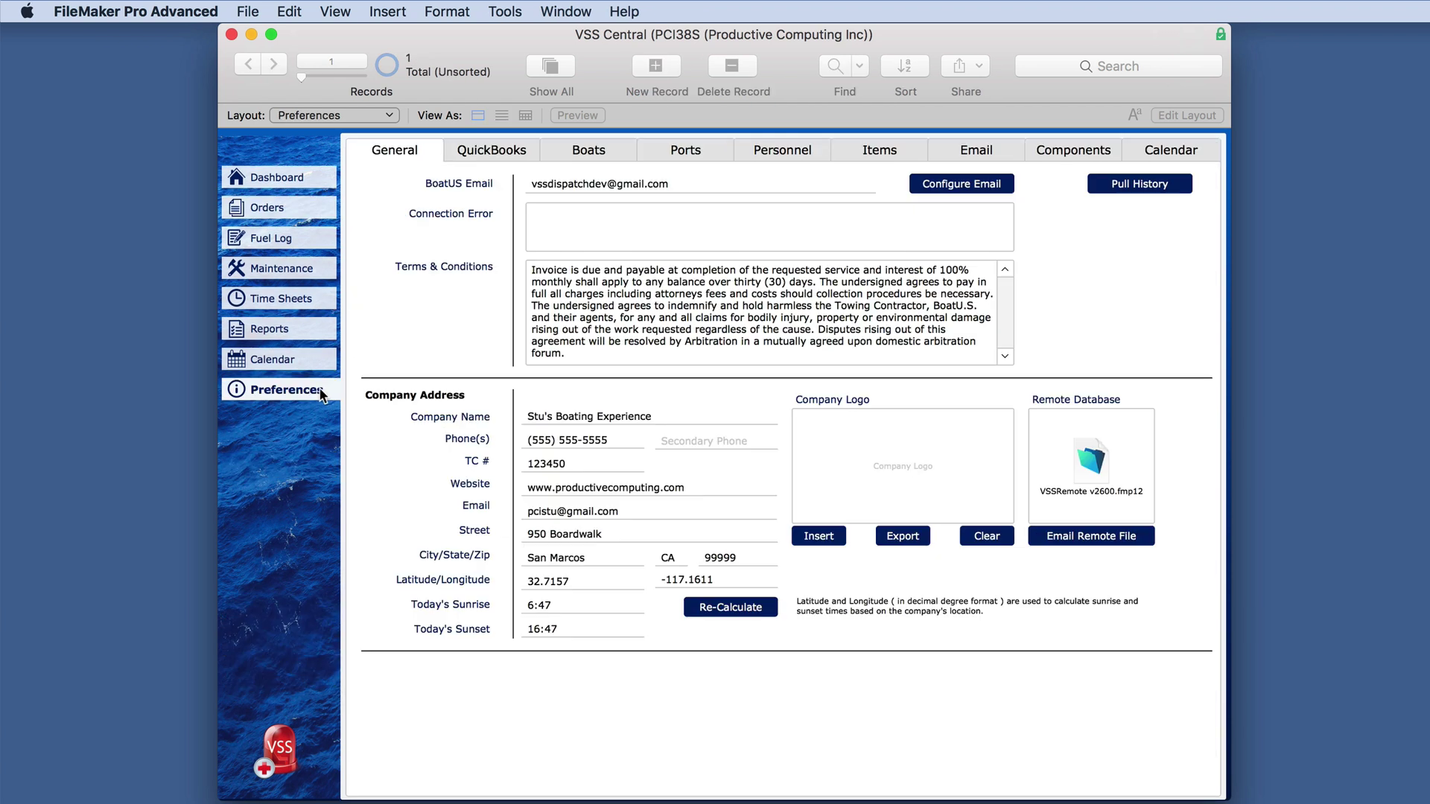
Create an item named "My newest item" with a unit price of $1.00 and the description "Yay!".
left_click(883, 149)
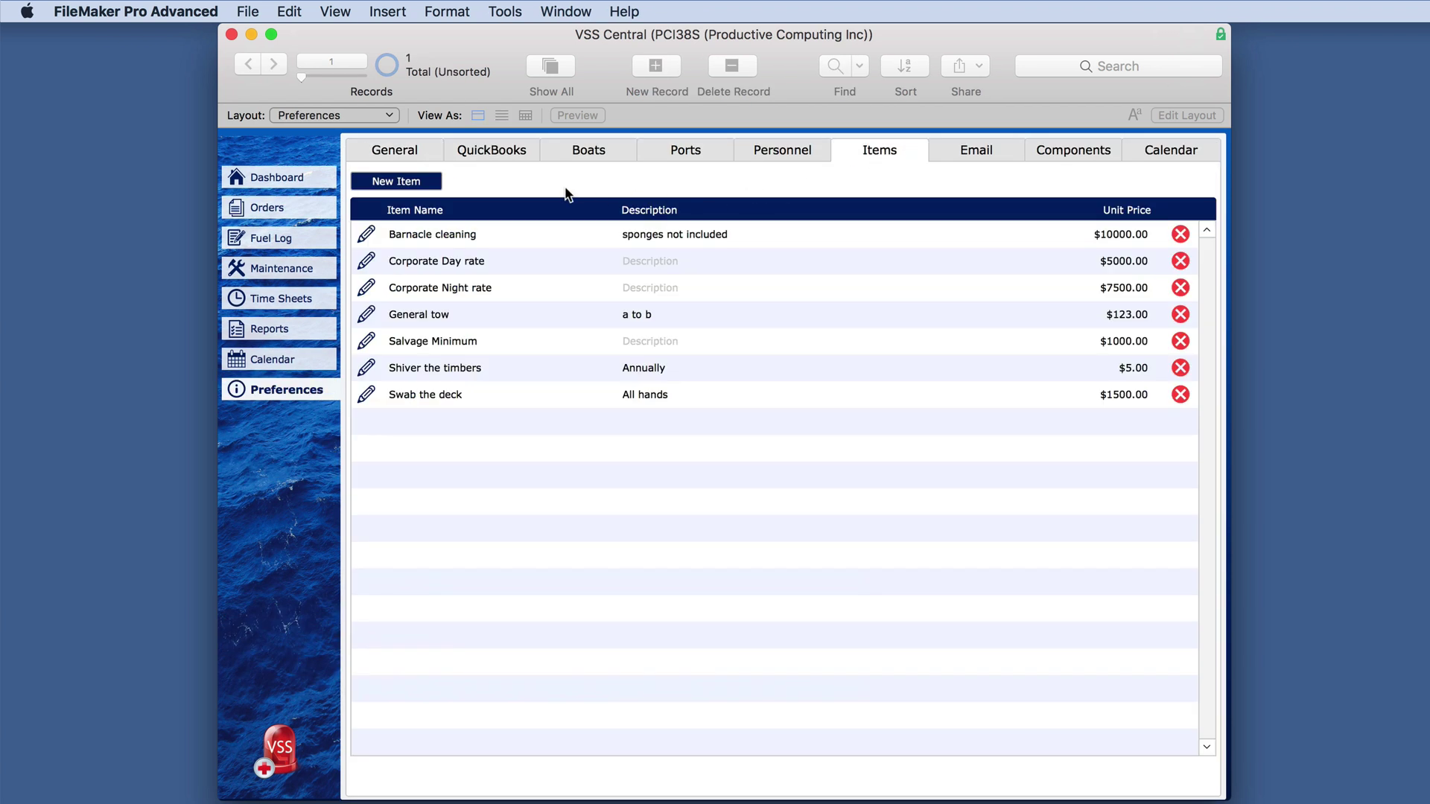
left_click(435, 190)
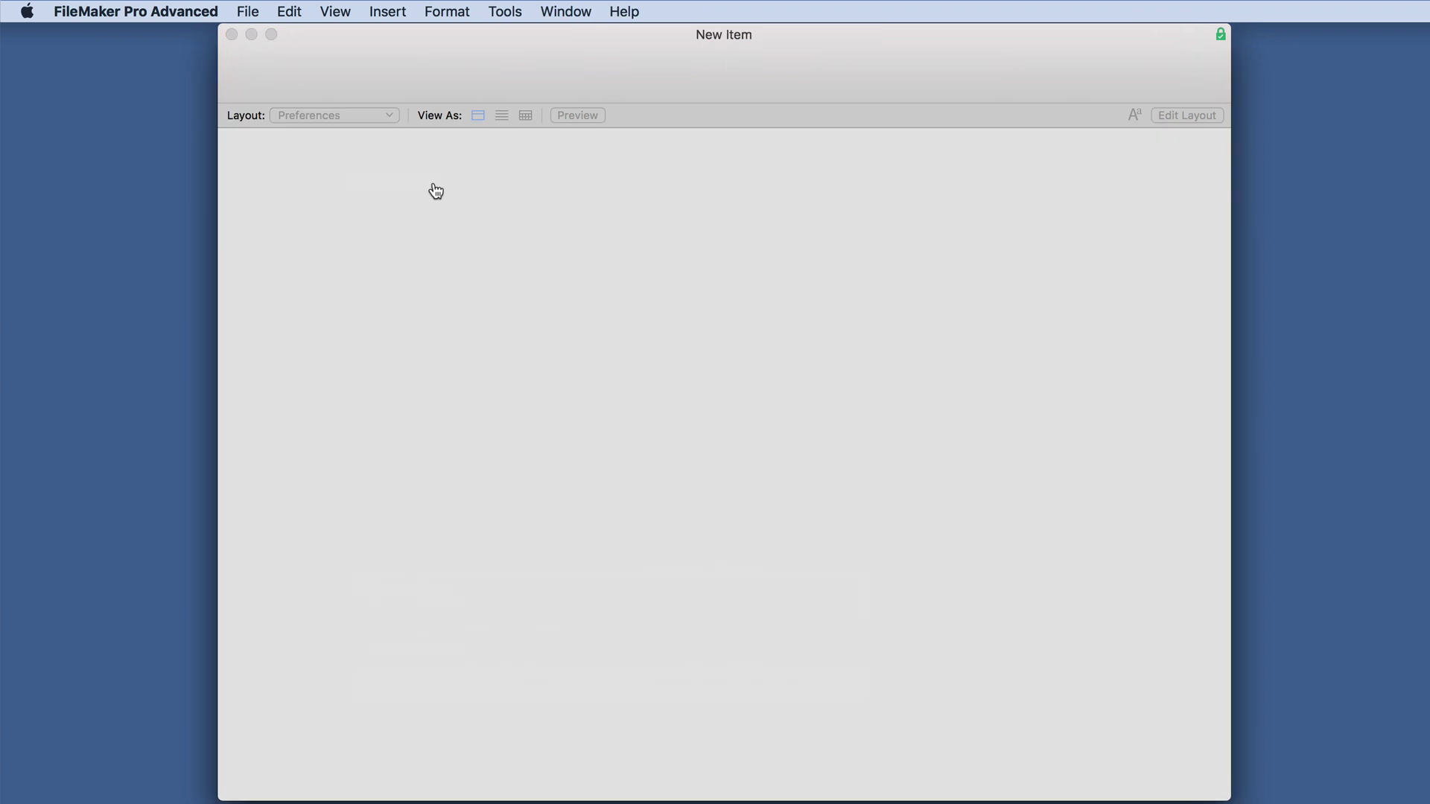
type("My newest item")
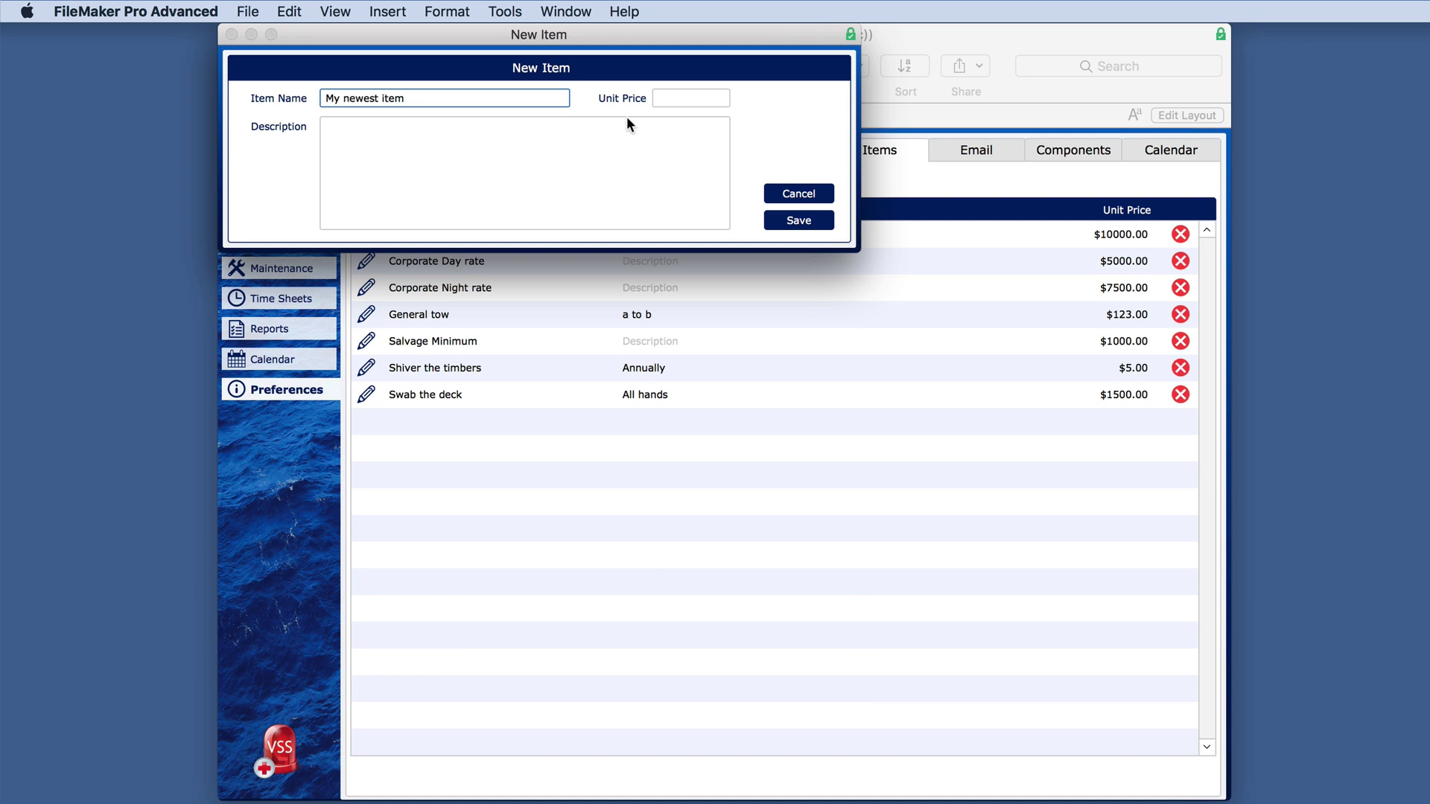
left_click(686, 99)
type("1")
left_click(664, 162)
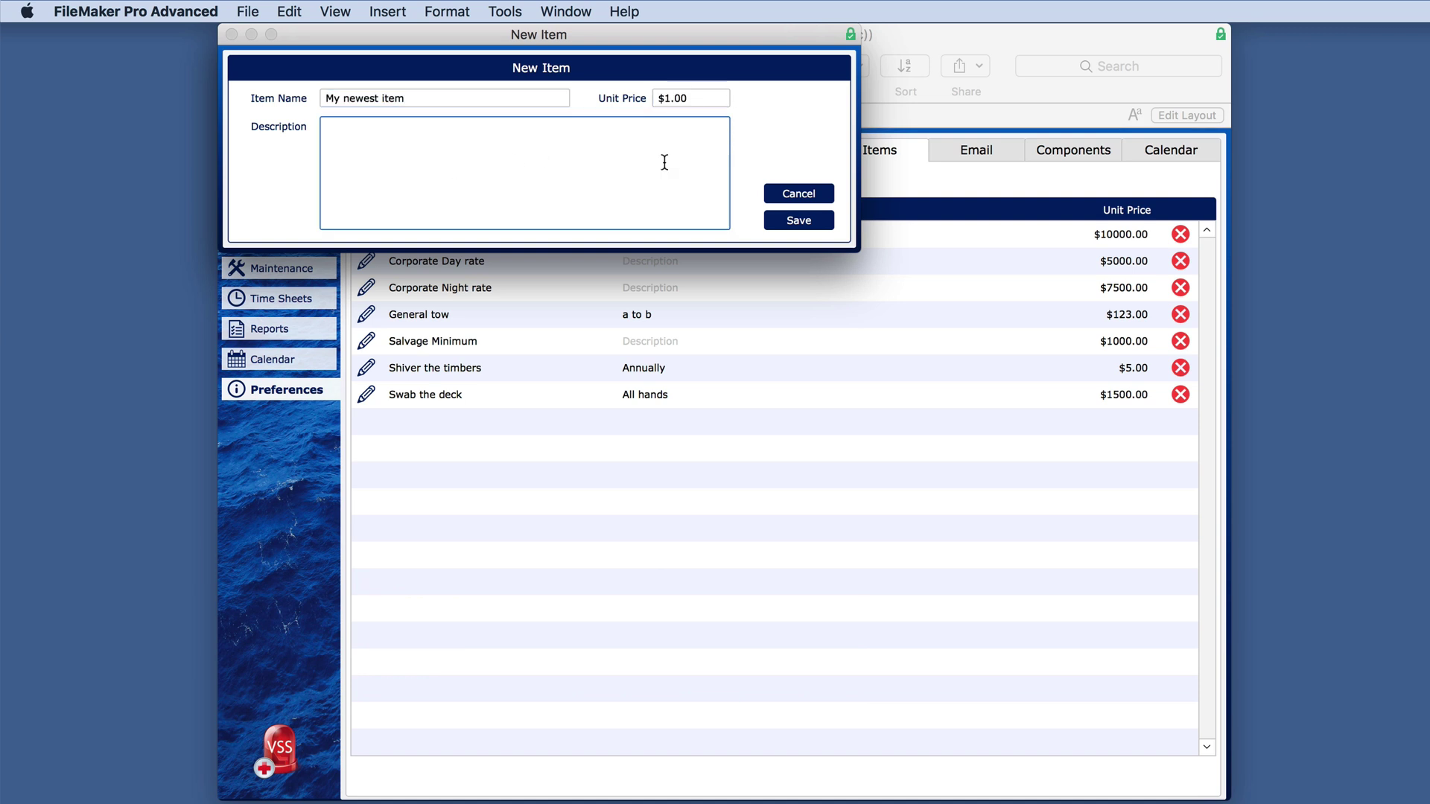
type("Yay!")
left_click(814, 221)
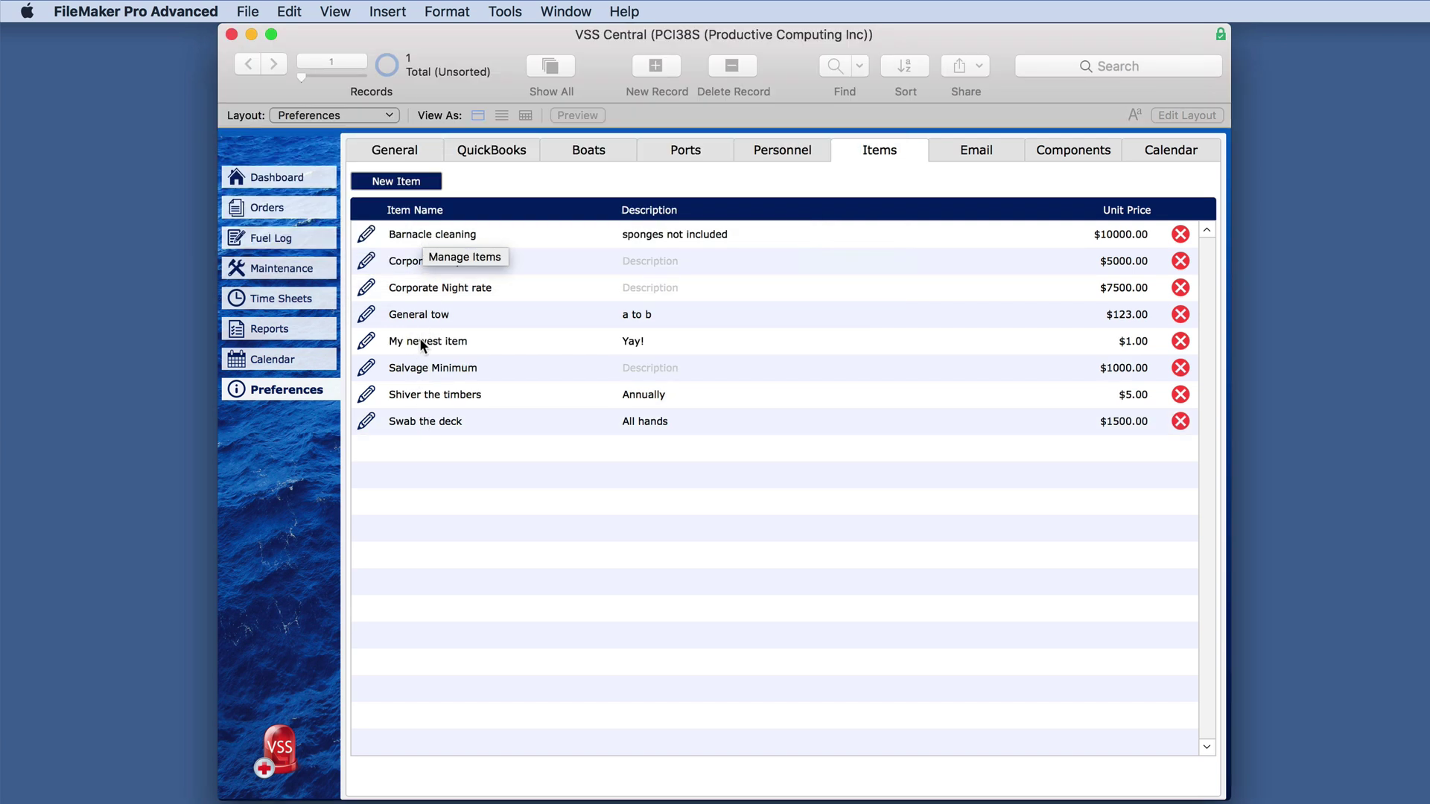
Rename the Salvage Minimum item as "1 Salvage Minimum" and save it.
left_click(366, 367)
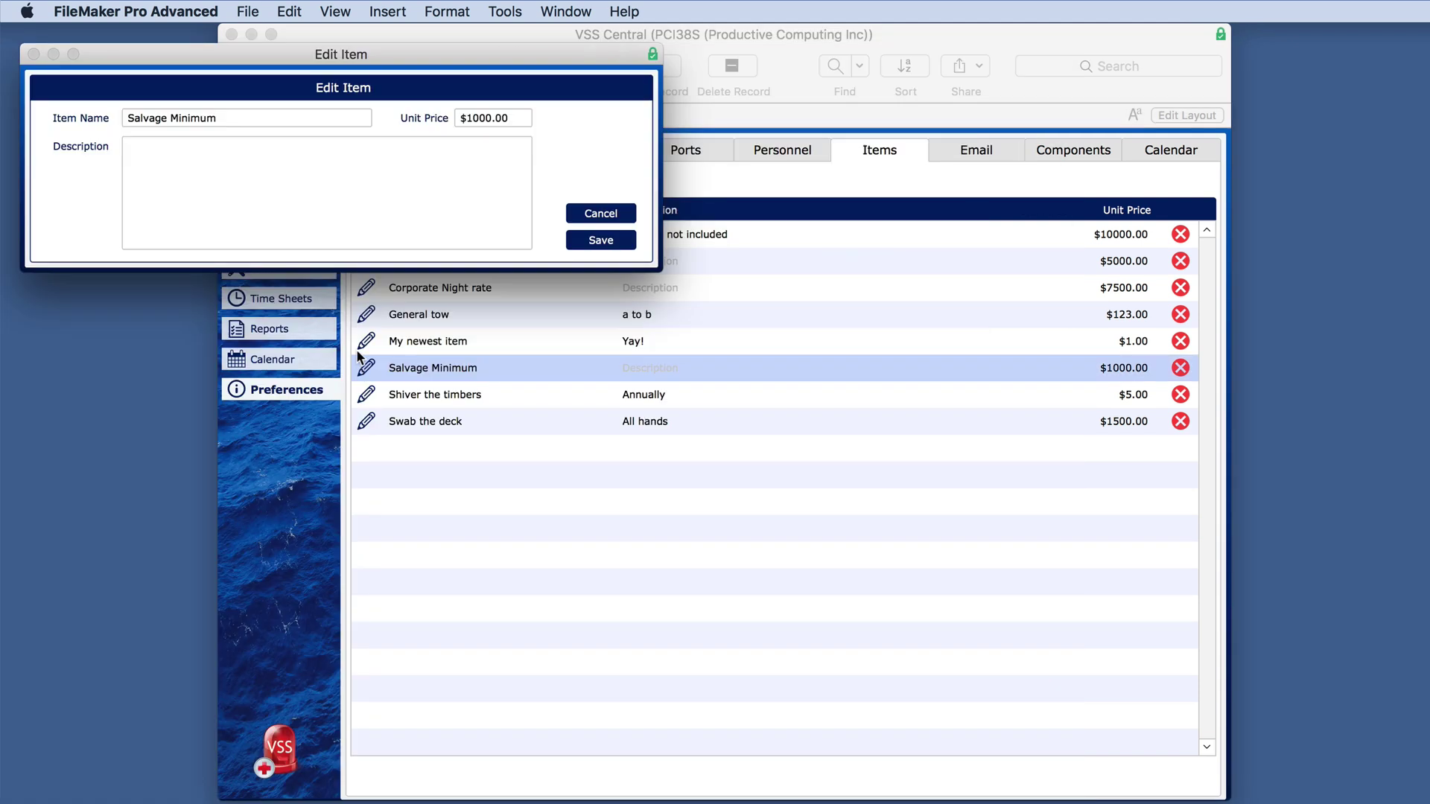
left_click(126, 116)
type("1")
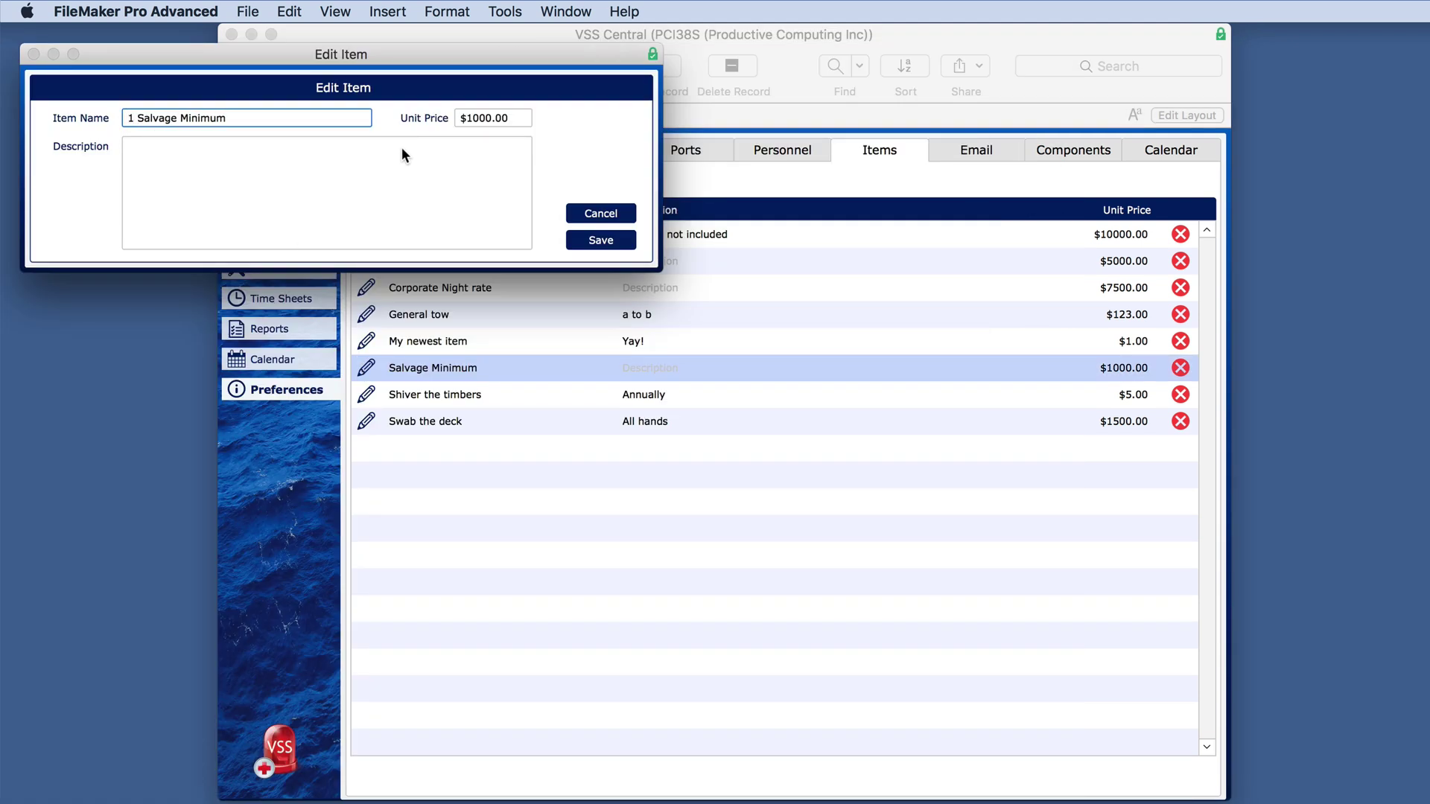
left_click(600, 239)
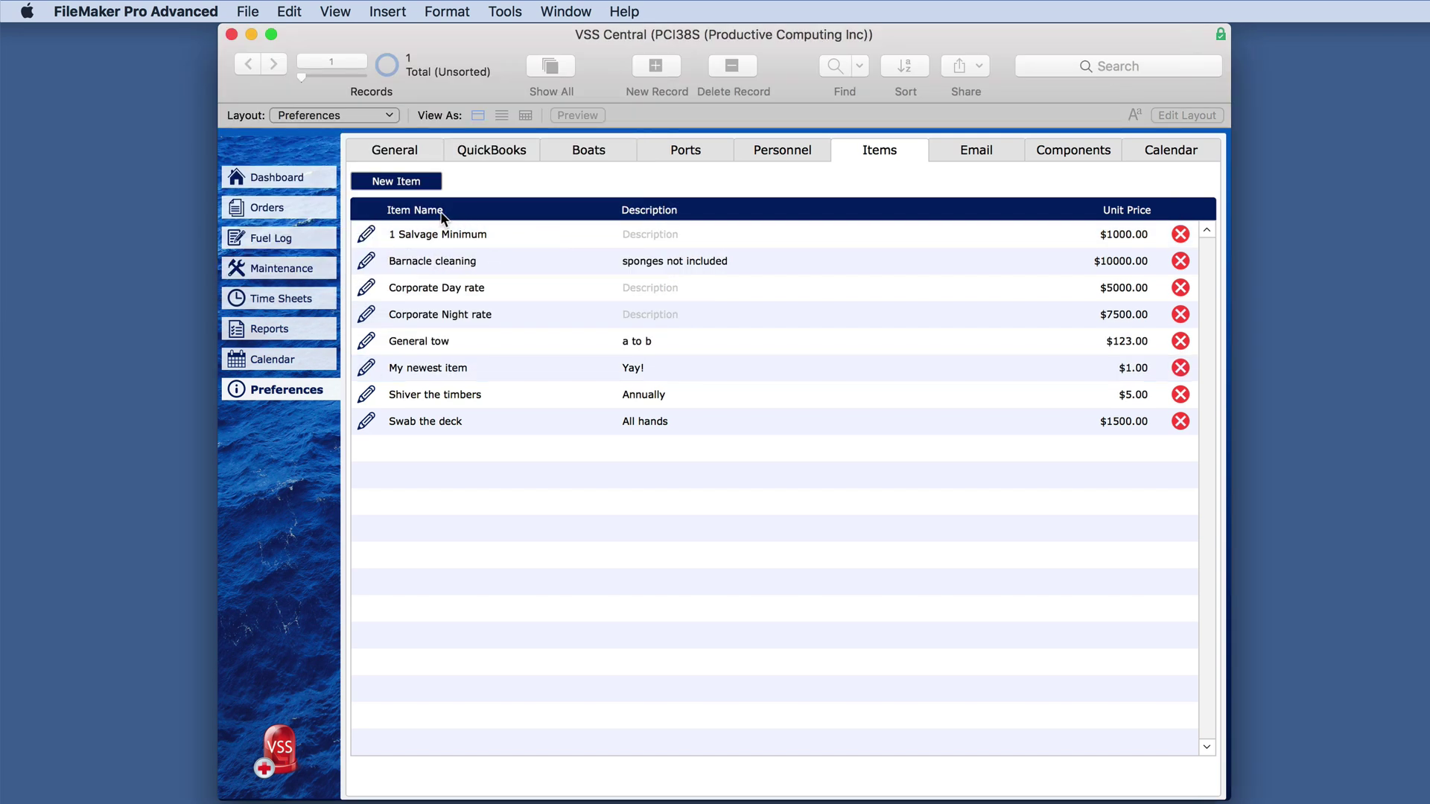
Add the 1 Salvage Minimum item to the first service line of the order.
left_click(283, 207)
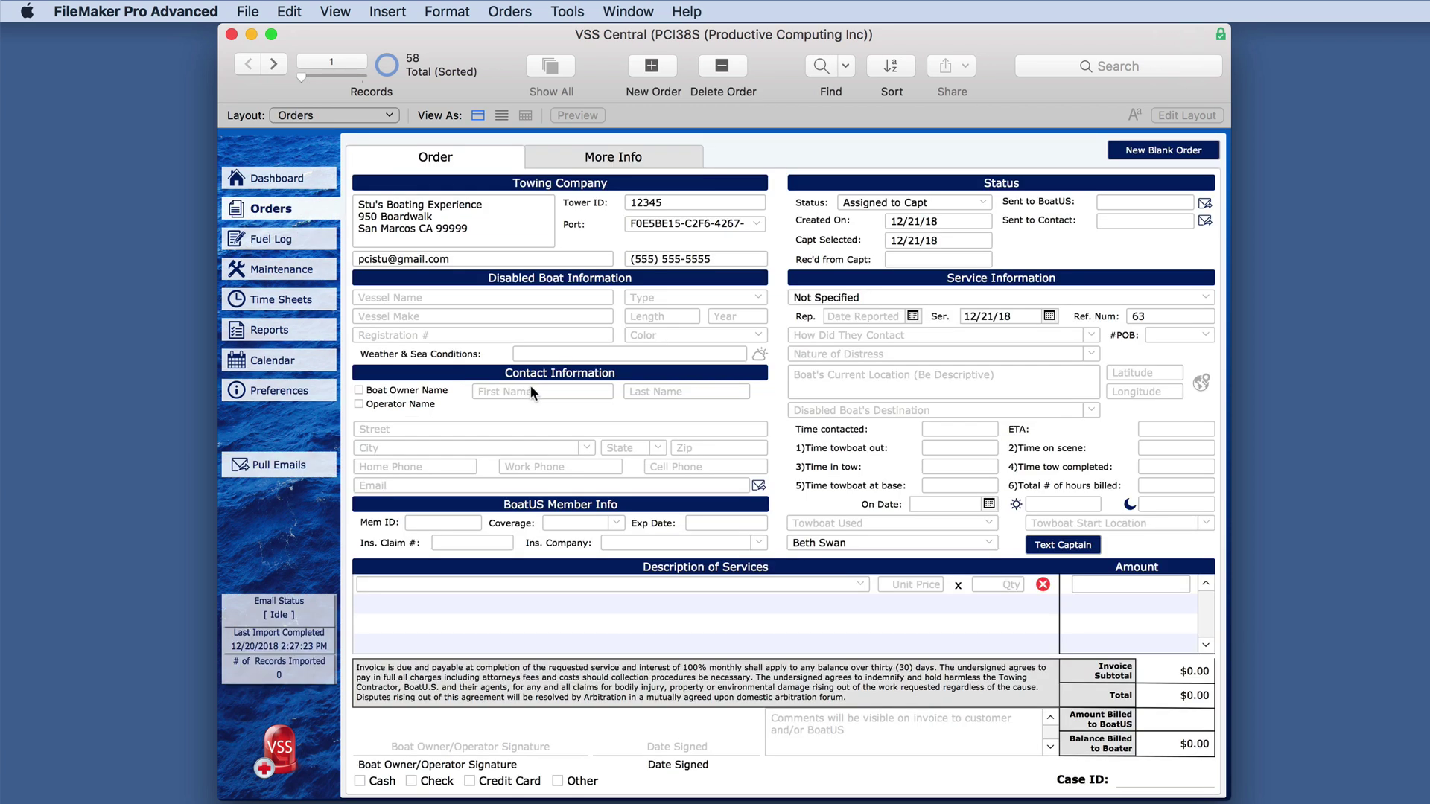
left_click(859, 583)
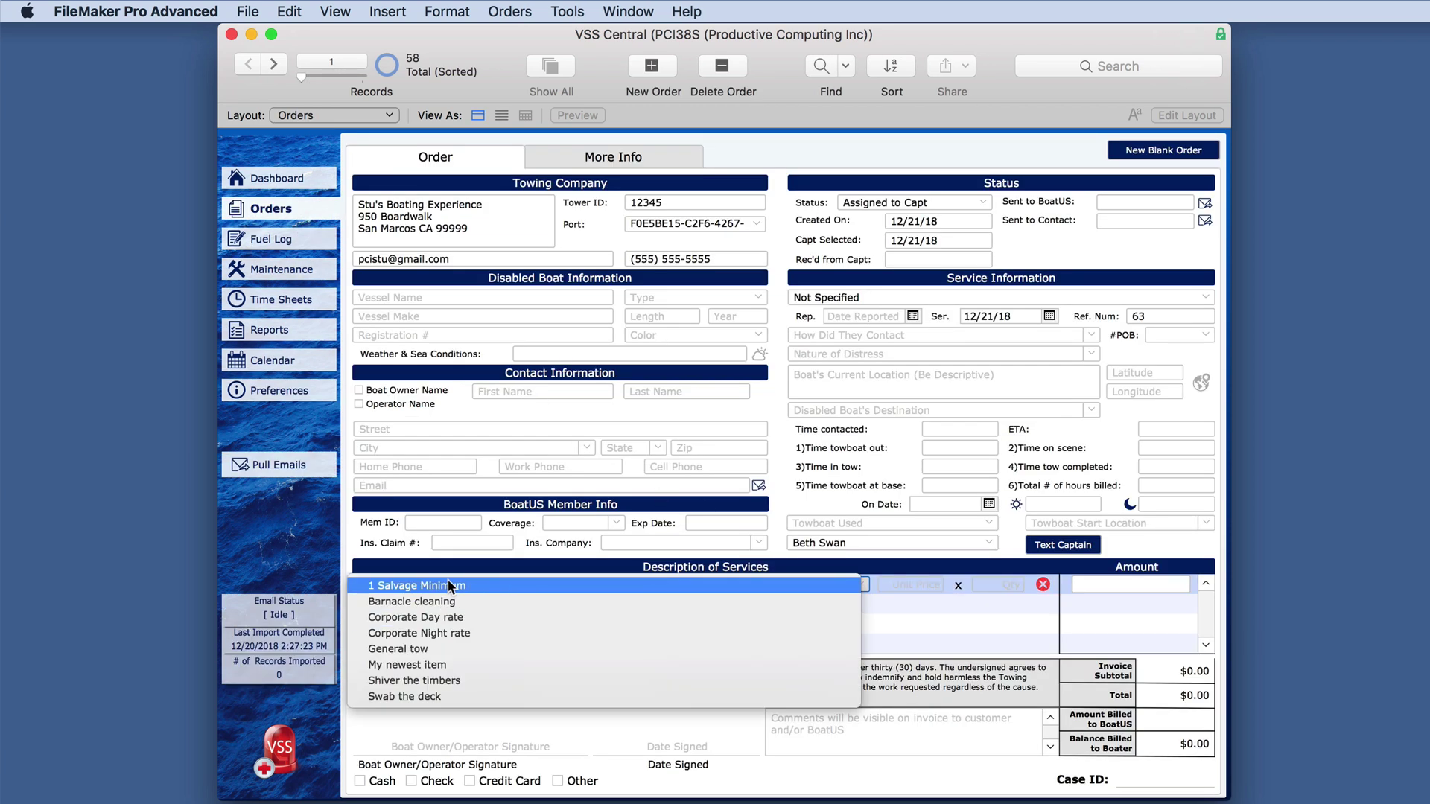
left_click(496, 587)
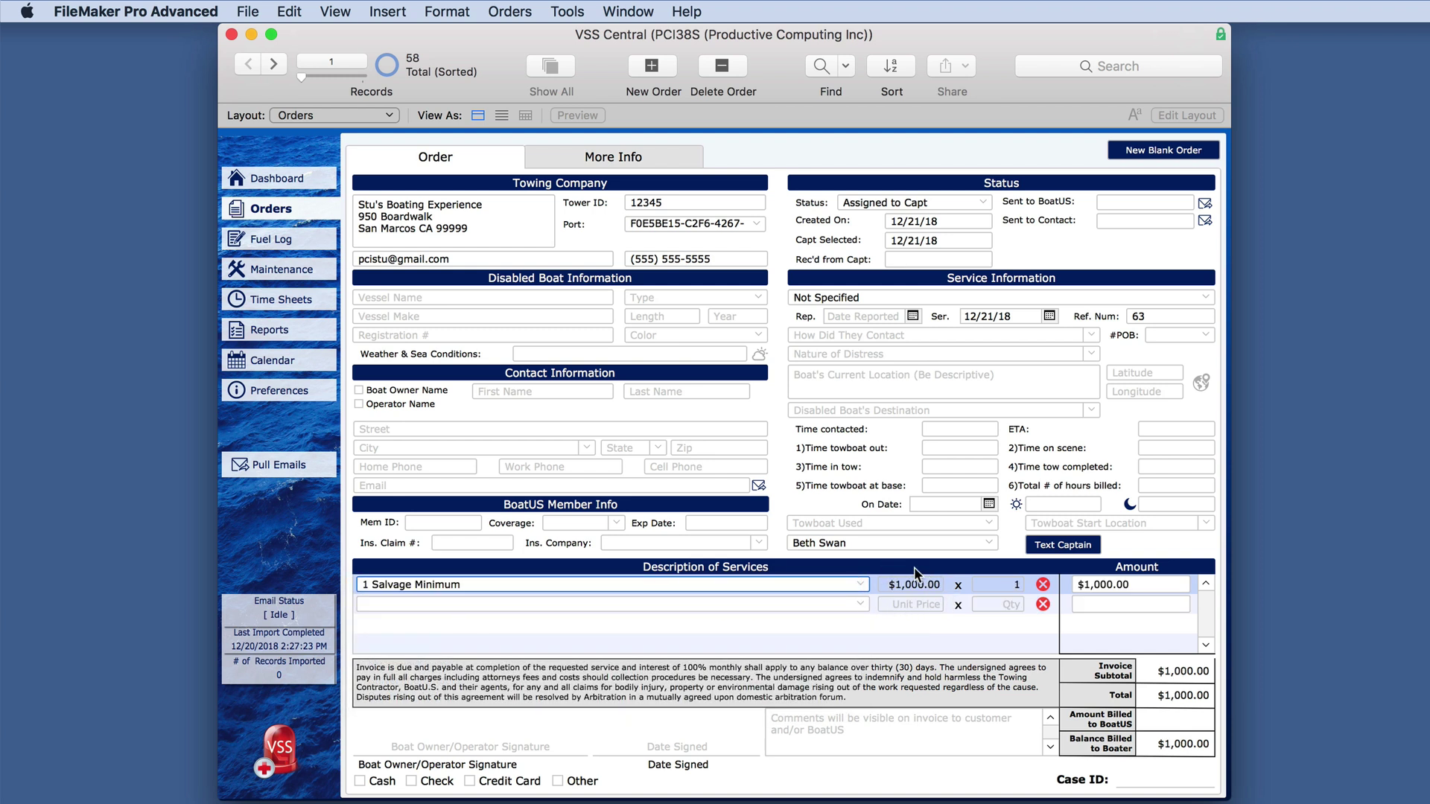
Delete "My newest item" from the items list in the preferences.
left_click(316, 392)
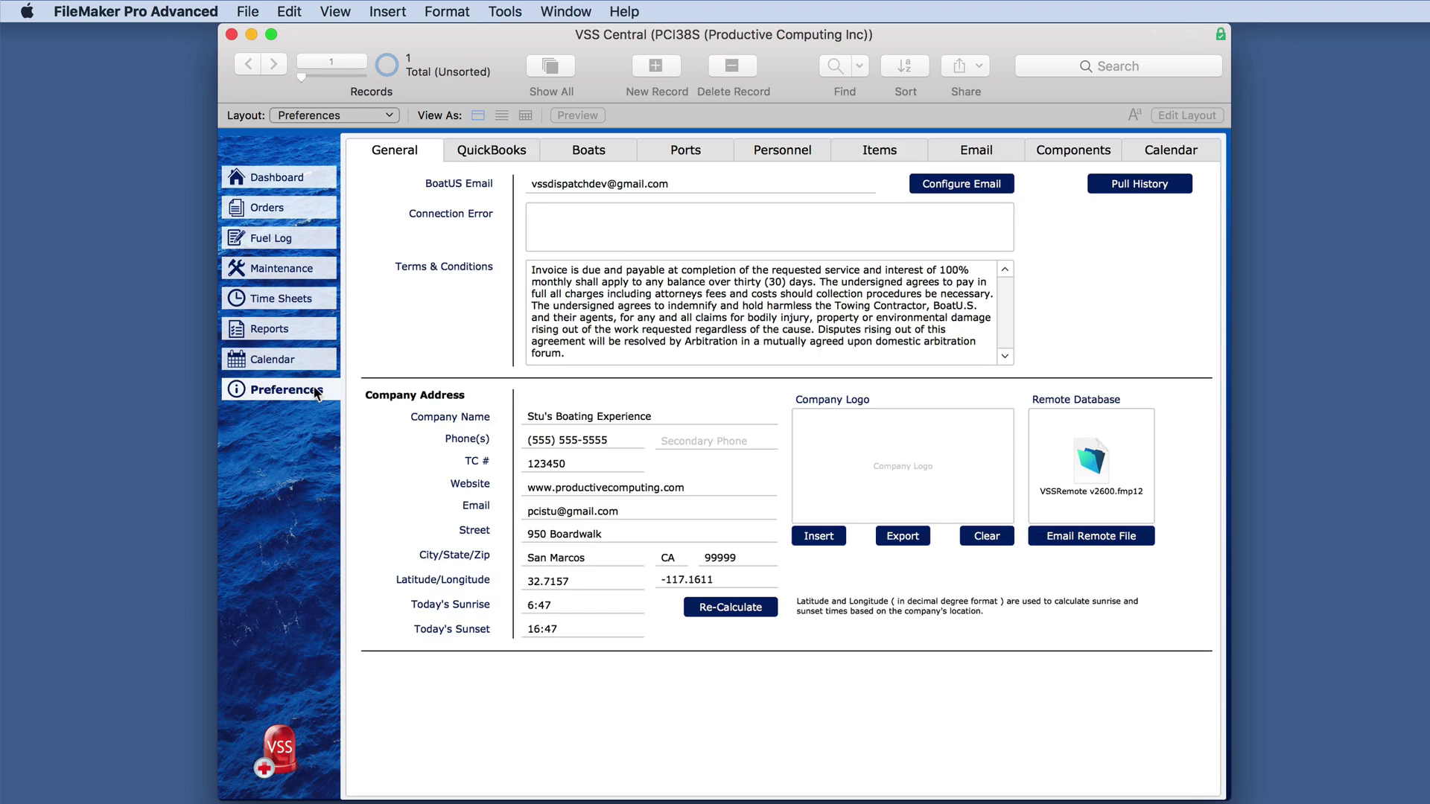
left_click(900, 153)
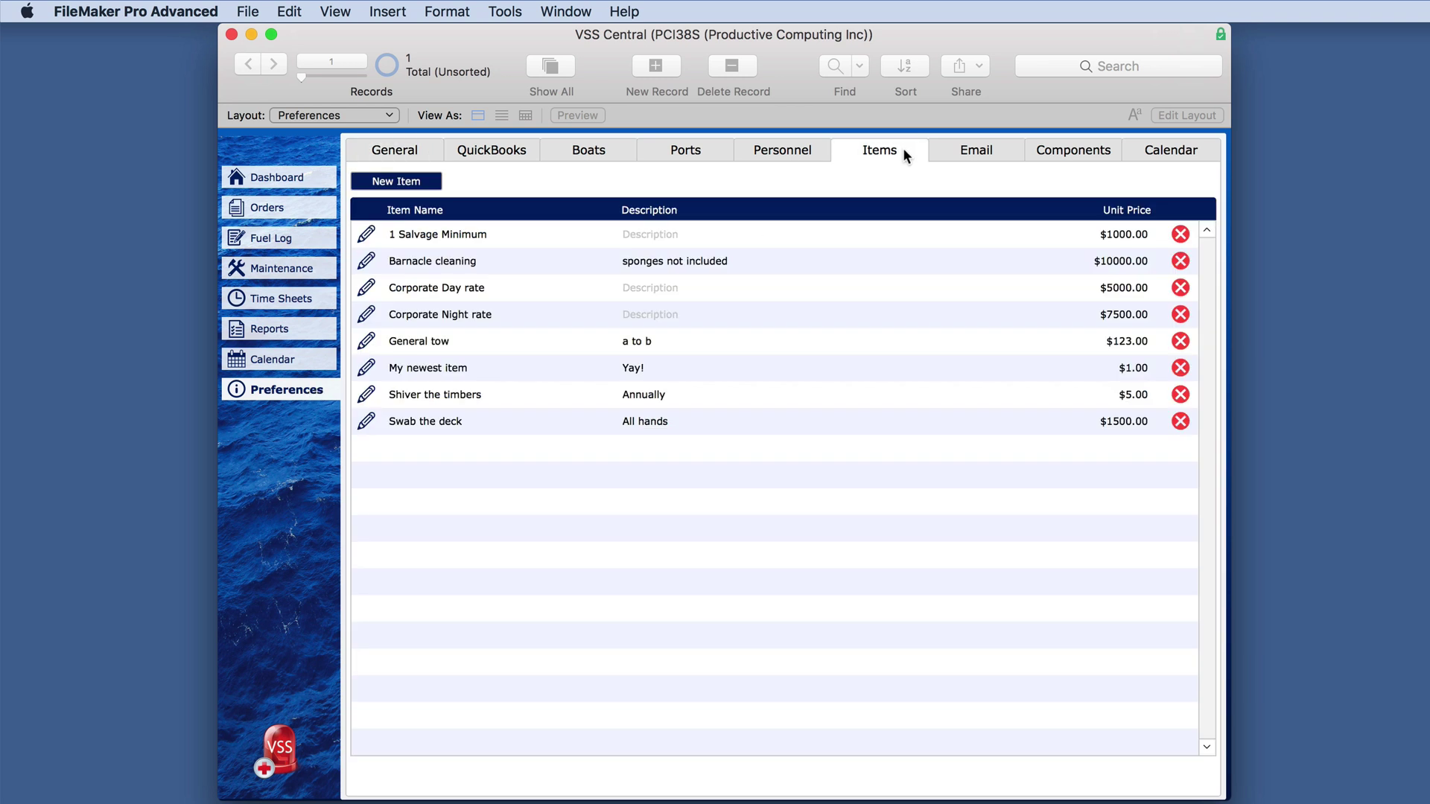
left_click(1183, 369)
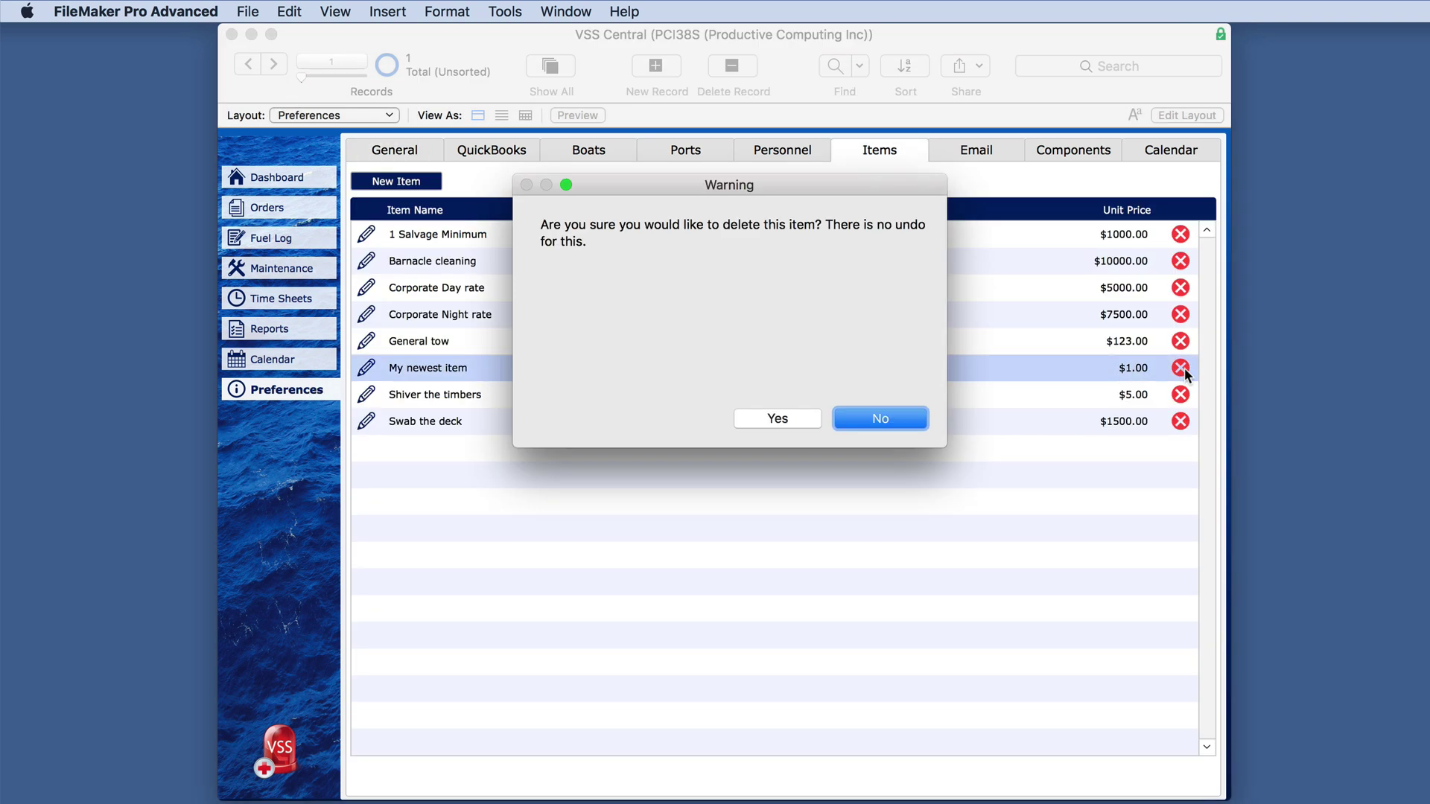
left_click(800, 419)
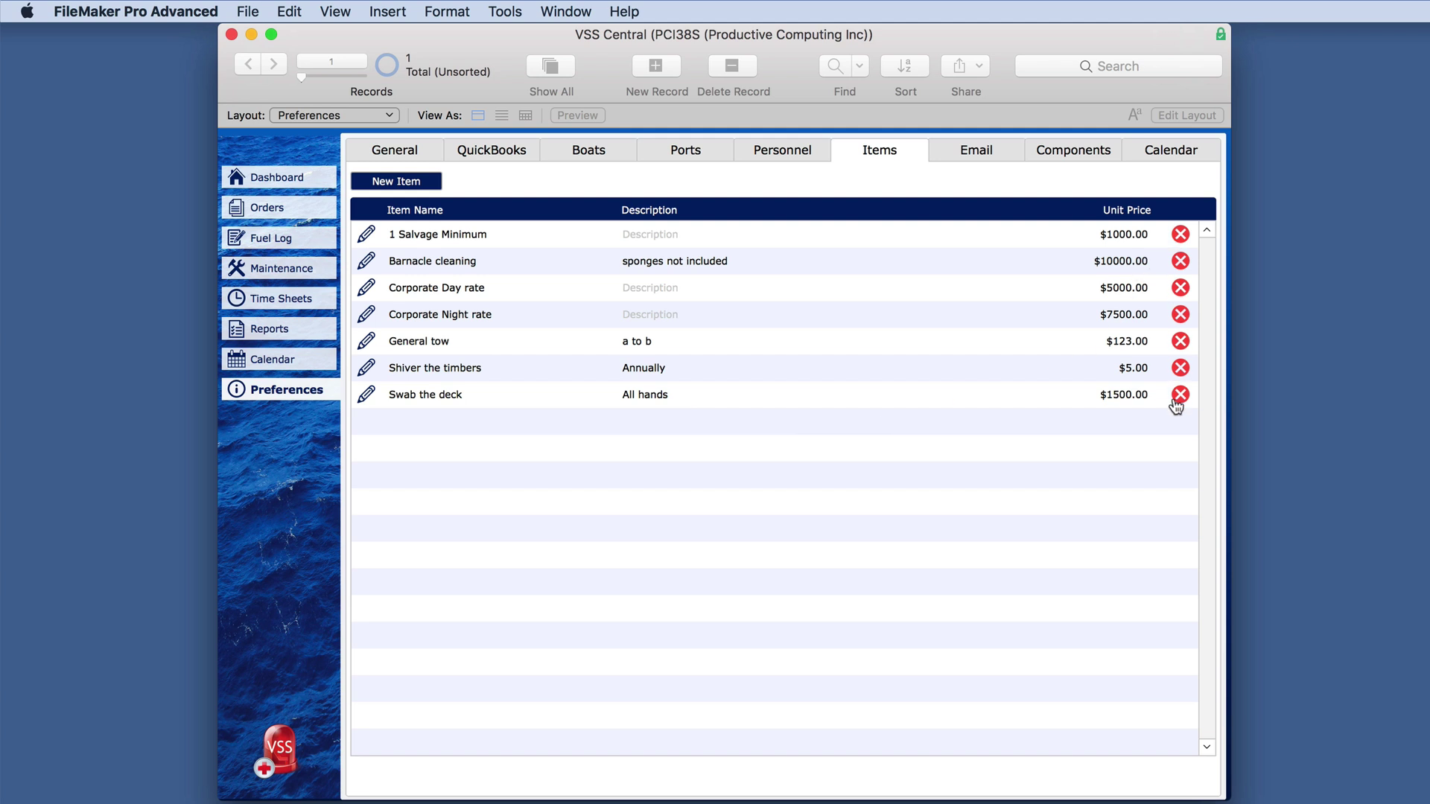
Enable QuickBooks use with VSS in the preferences and show the items list again.
left_click(491, 154)
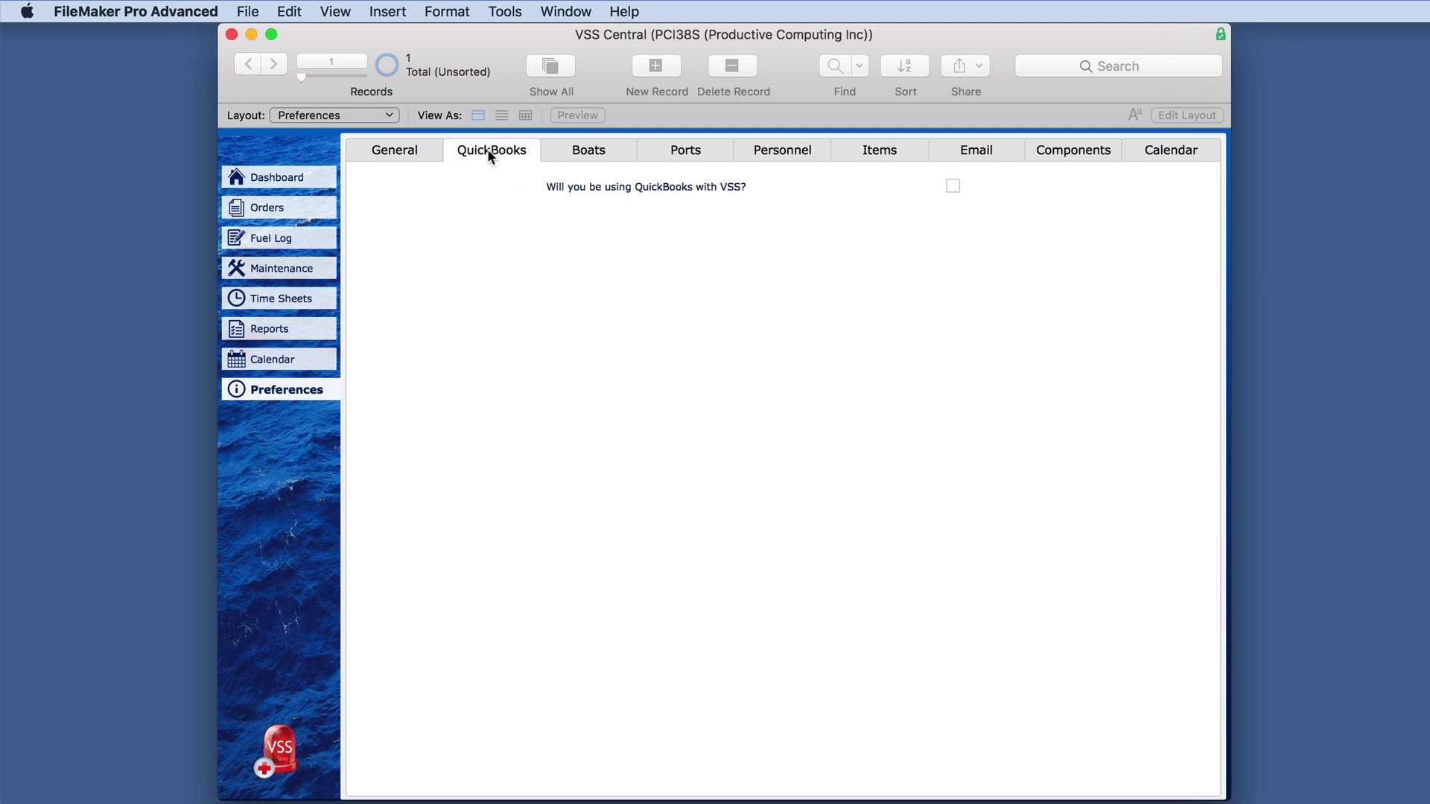
left_click(952, 185)
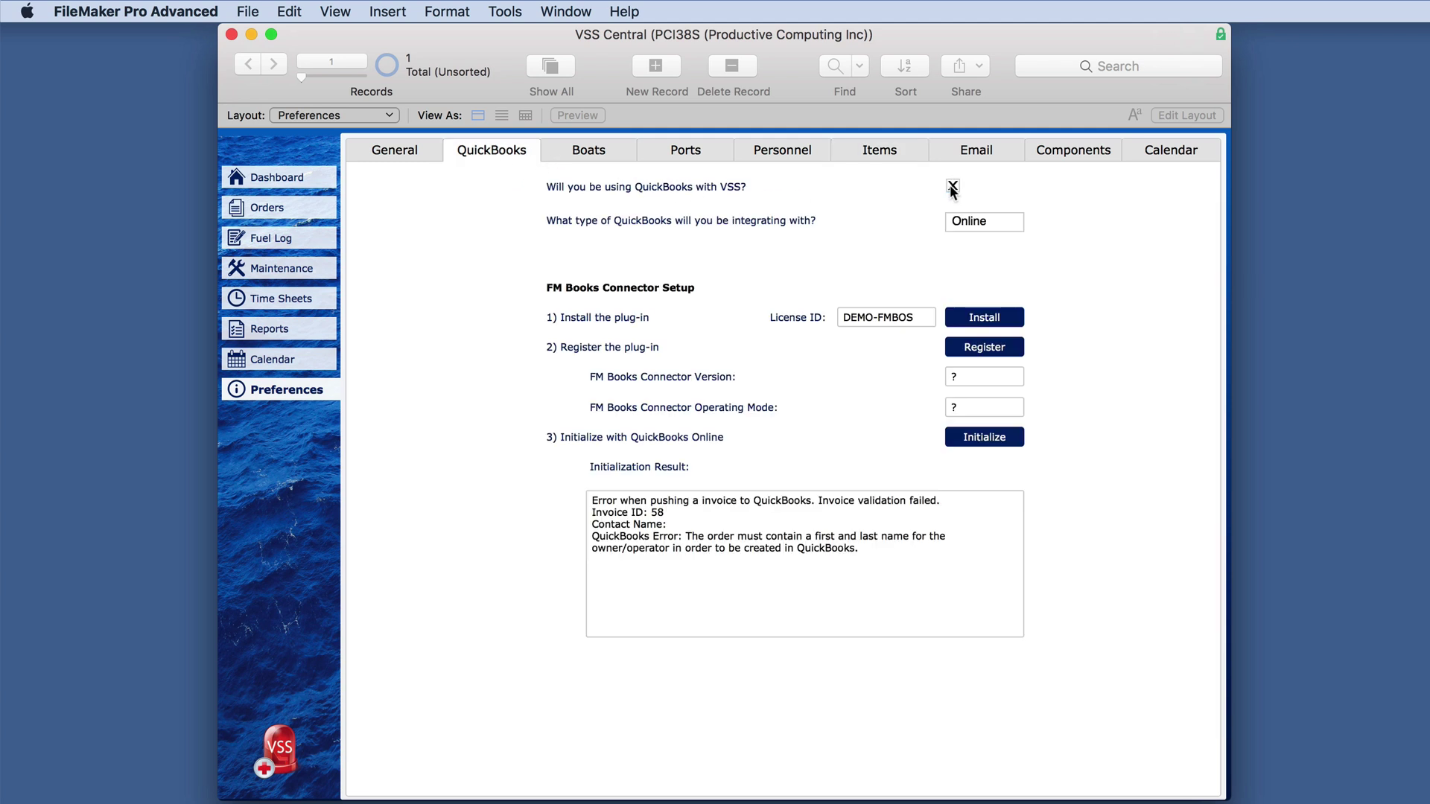
left_click(897, 153)
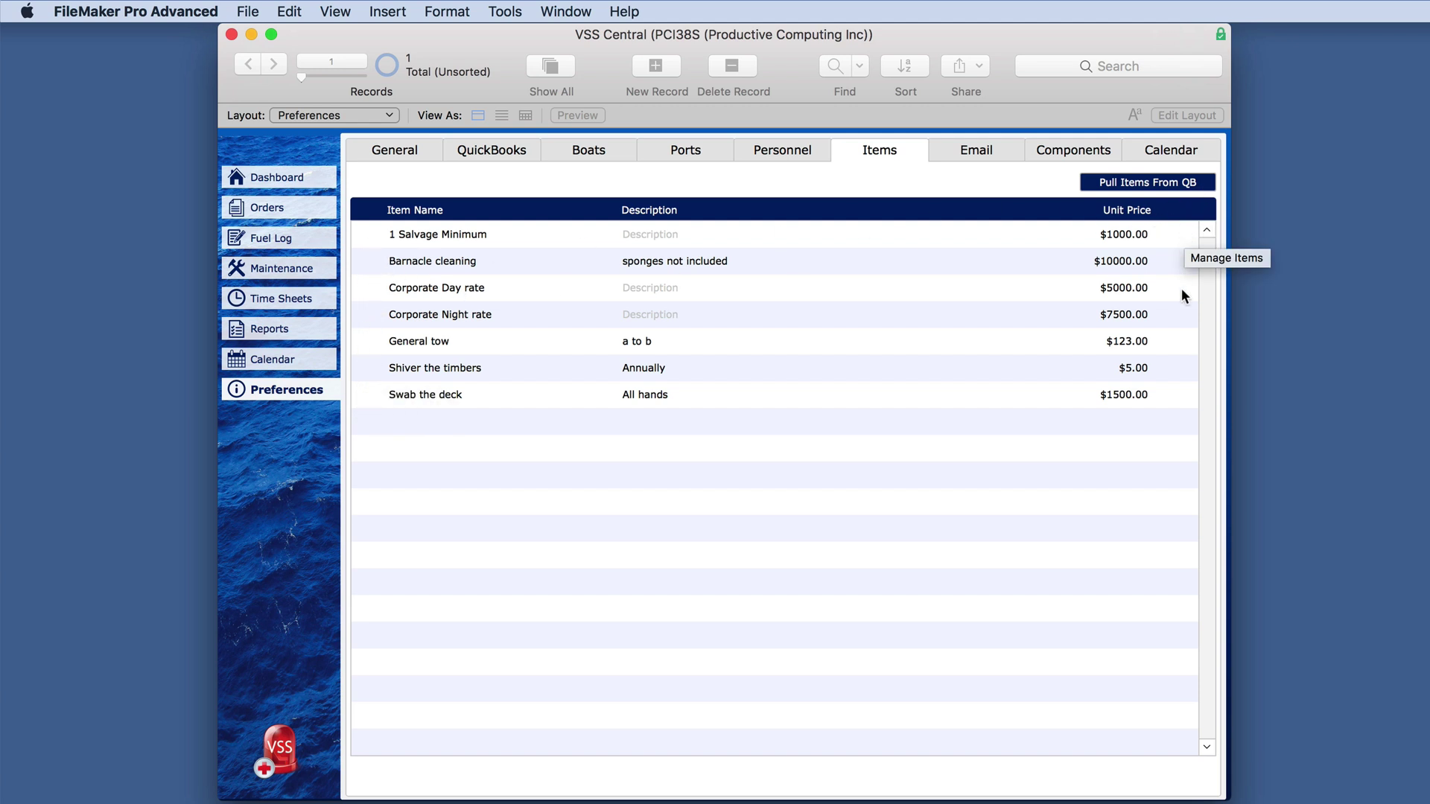
left_click(1273, 478)
Switch the method for sending emails to SMTP and open the order form.
left_click(998, 150)
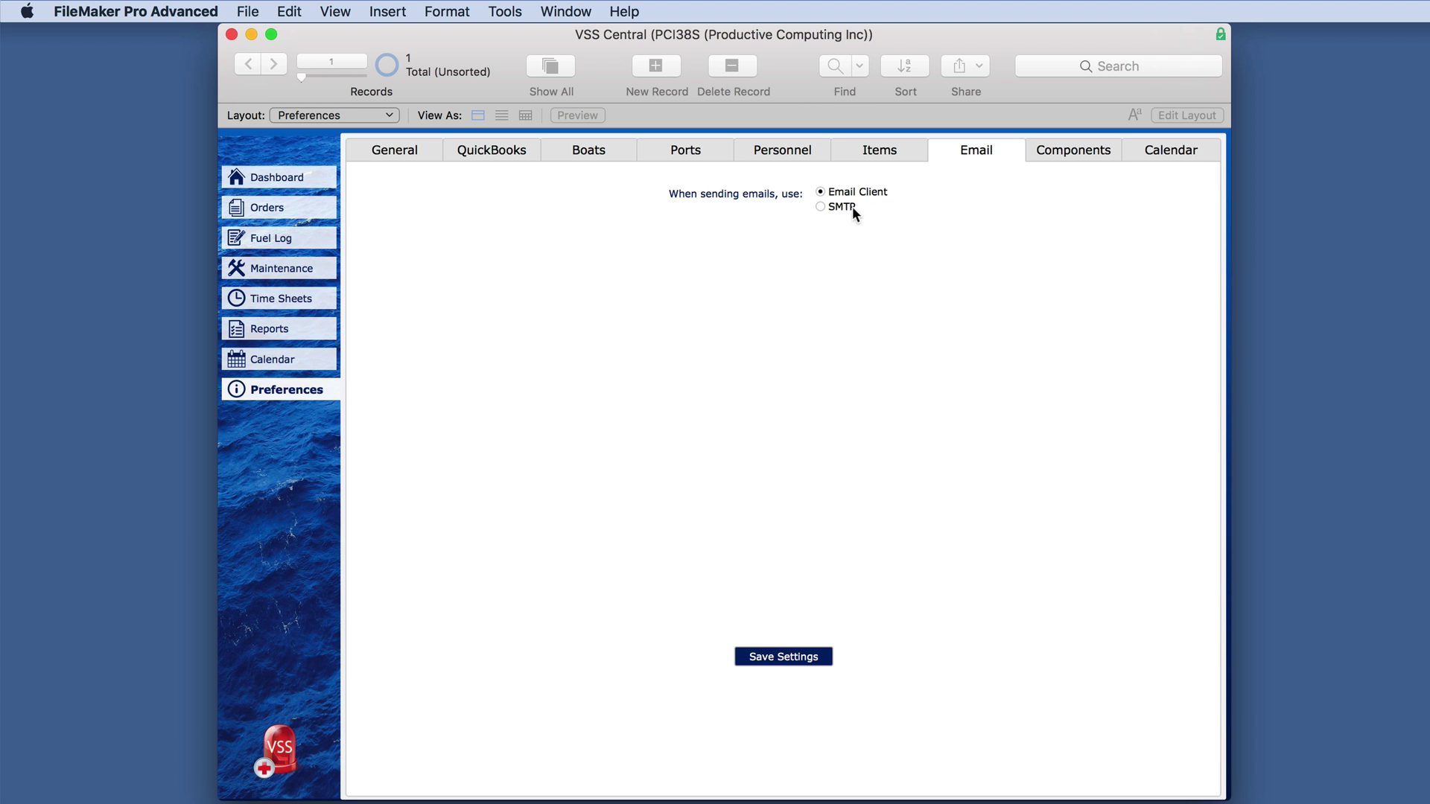
left_click(821, 207)
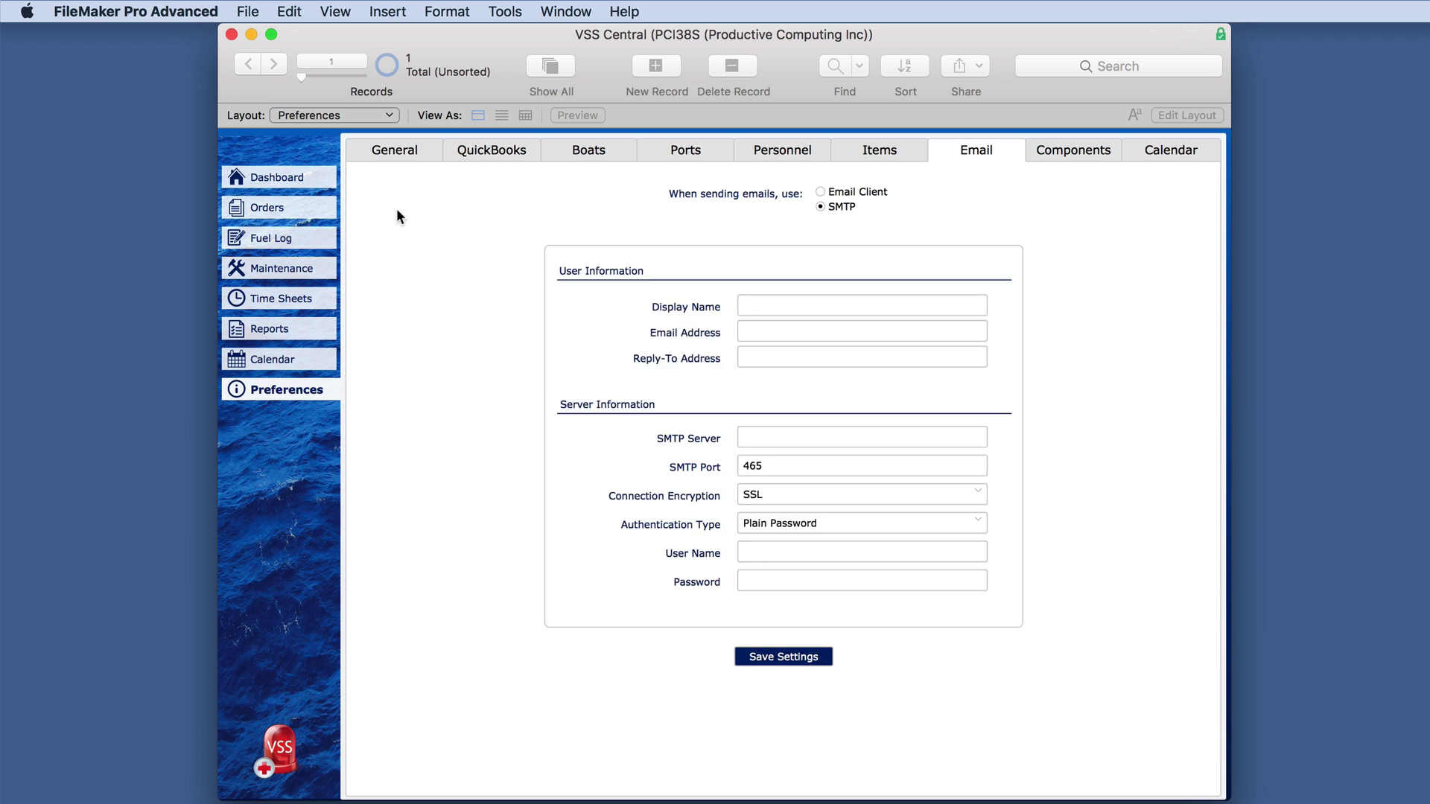
left_click(318, 208)
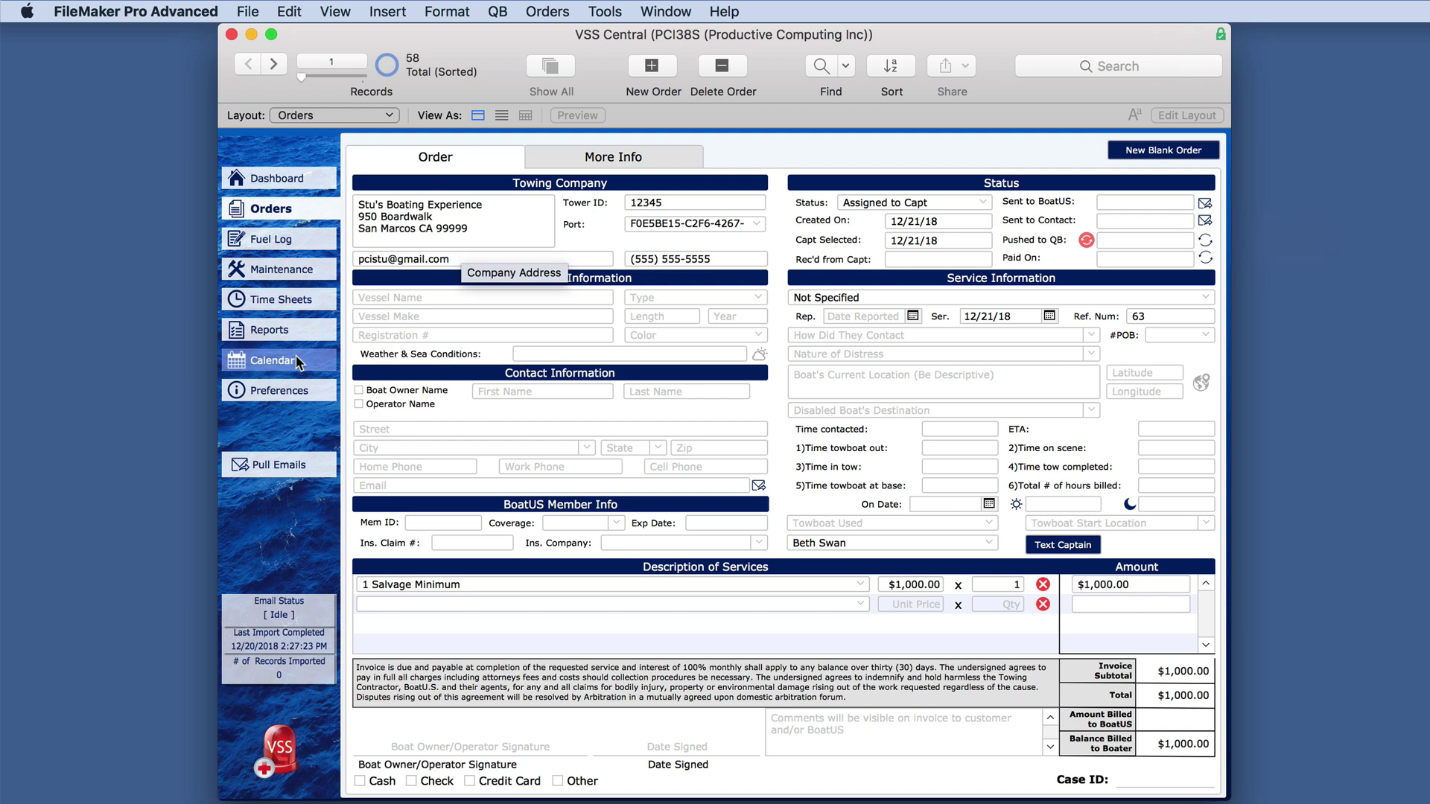
Set the method for sending emails back to Email Client in the email preferences.
left_click(279, 390)
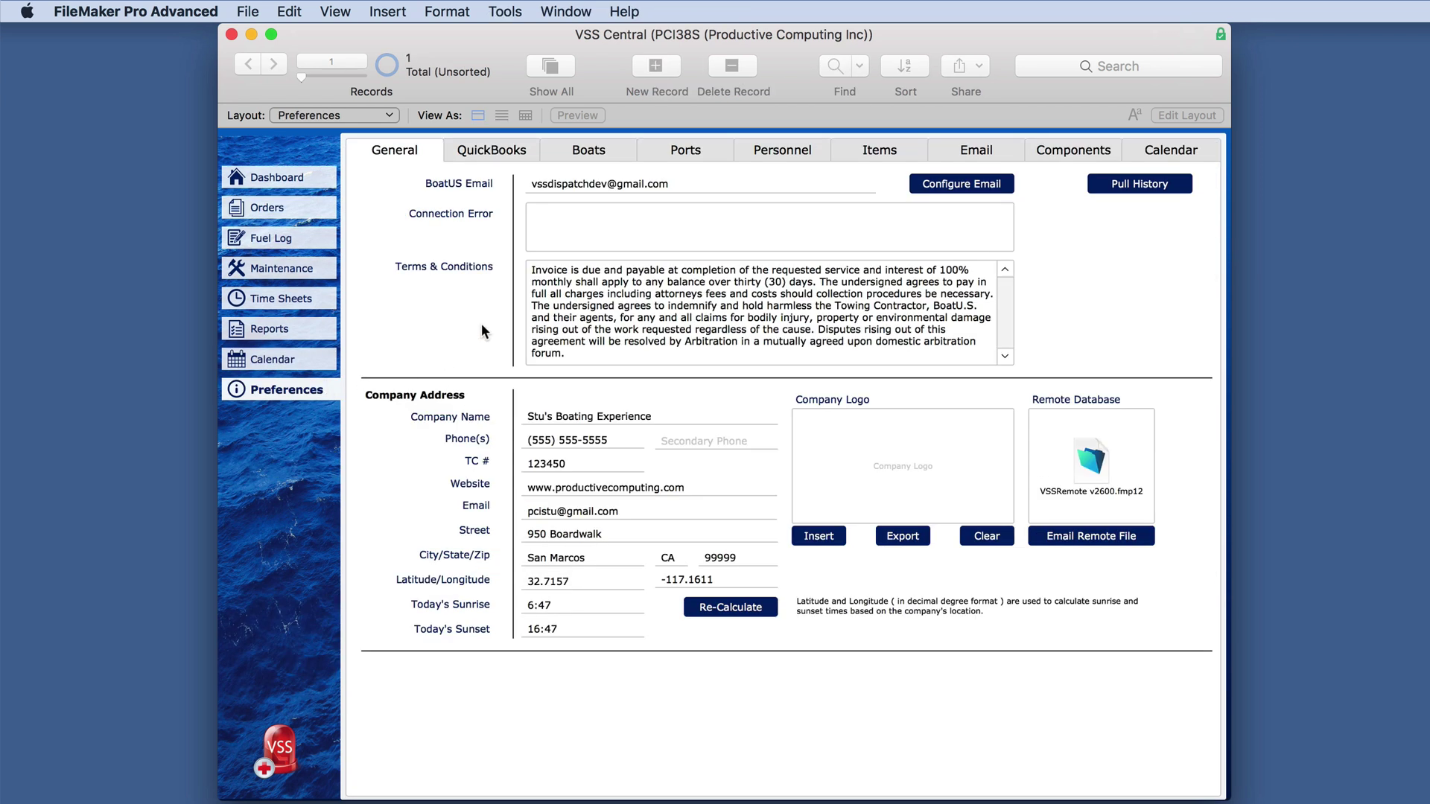
left_click(1001, 152)
left_click(819, 192)
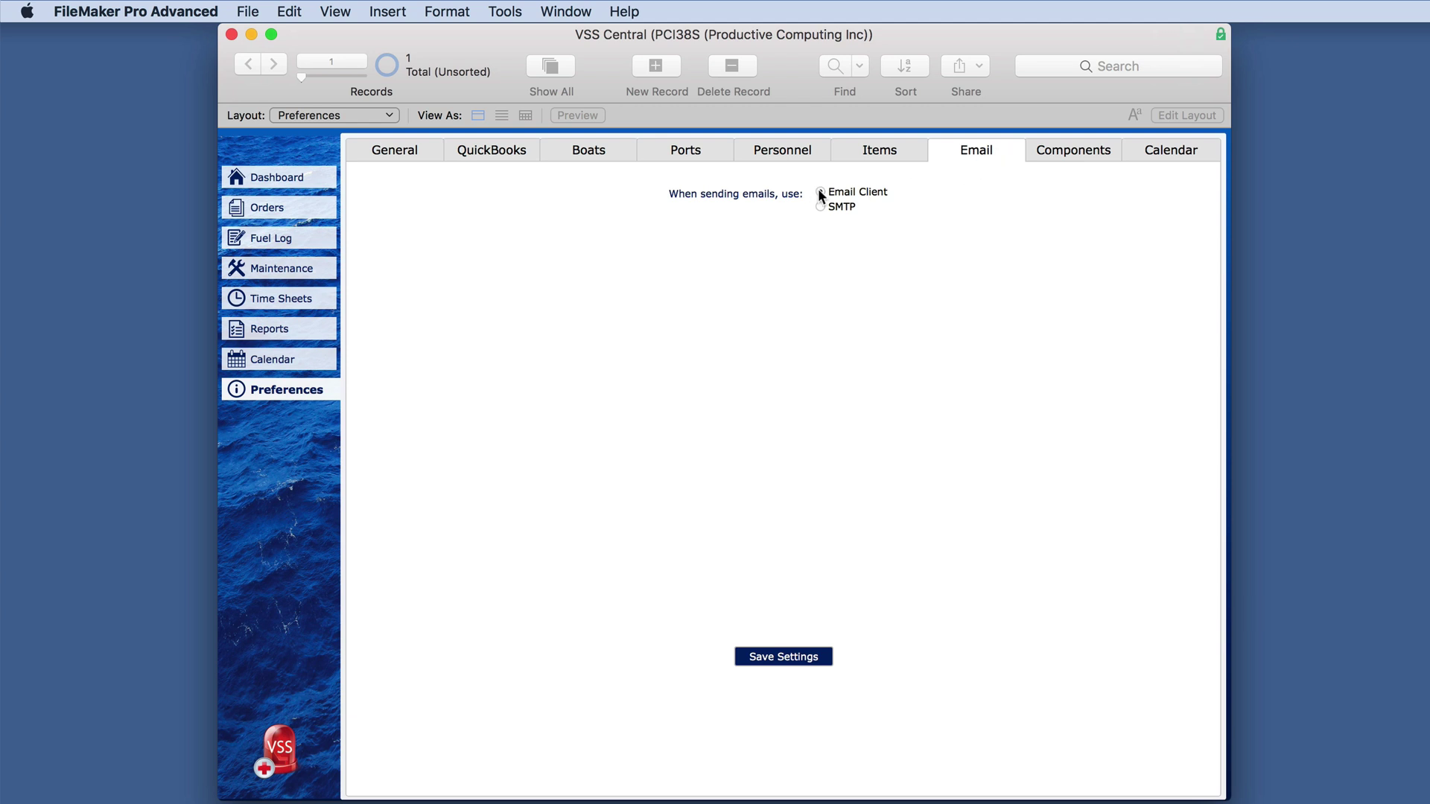
Filter the components list by the name "emerg" and clear the filter.
left_click(1102, 151)
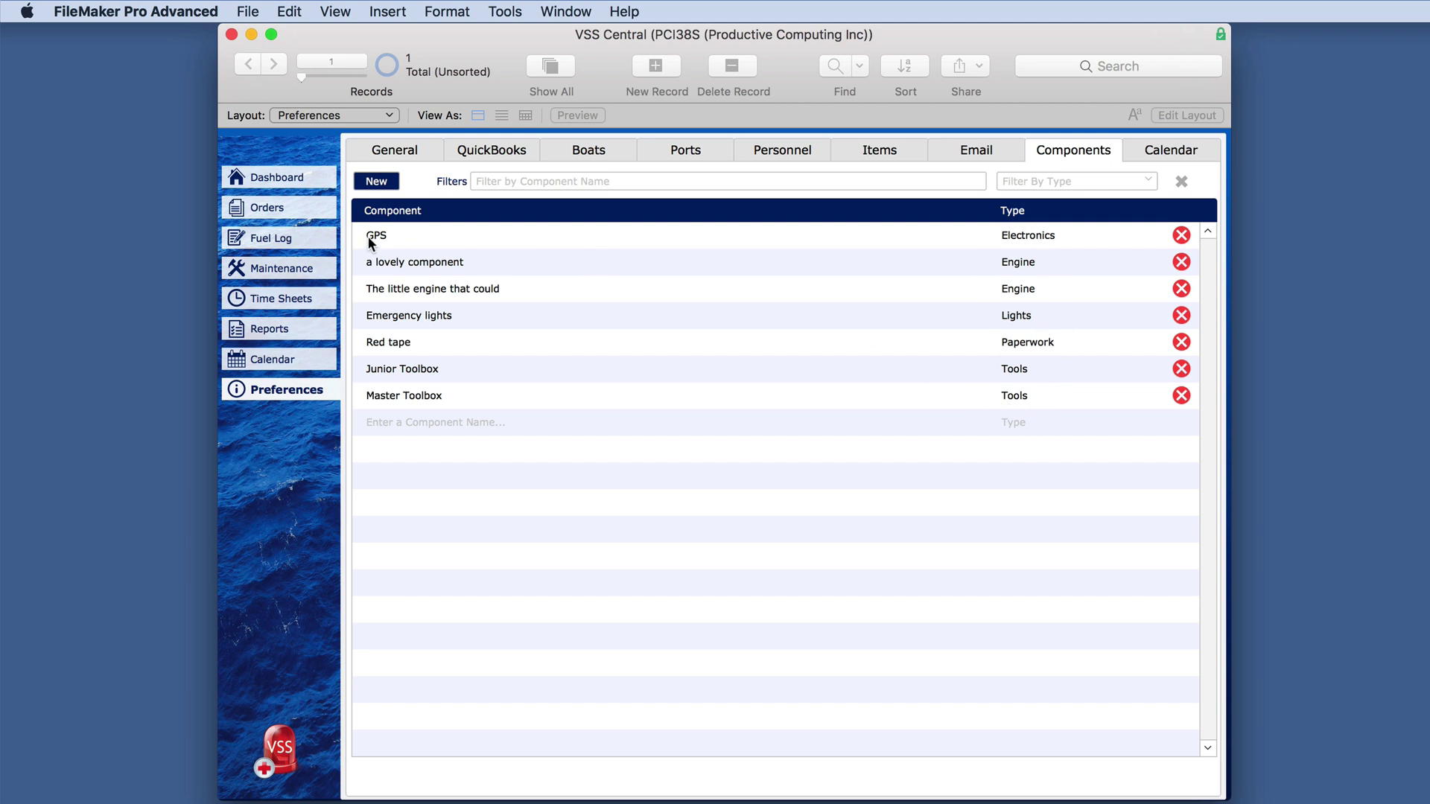
left_click(522, 181)
type("emerg")
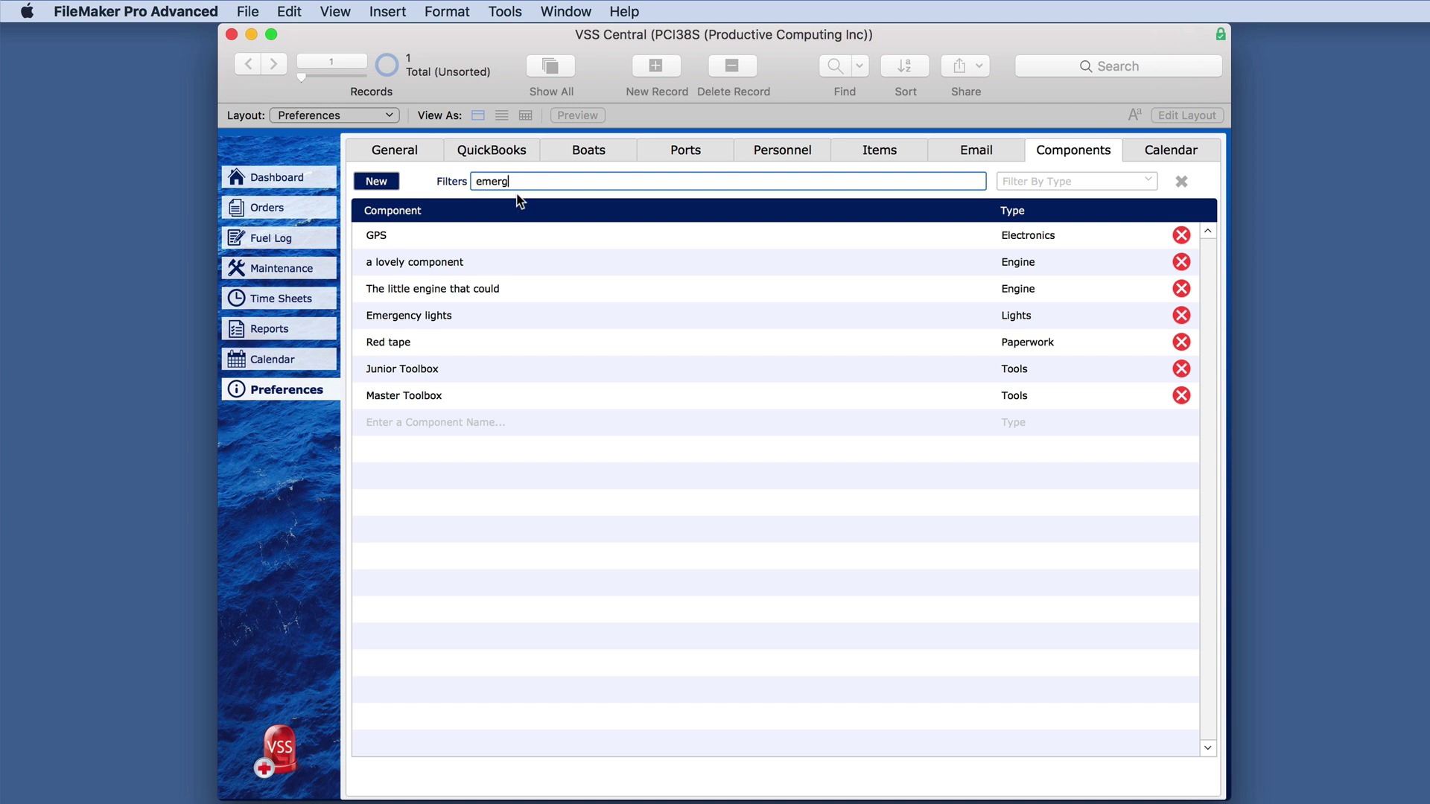
left_click(419, 176)
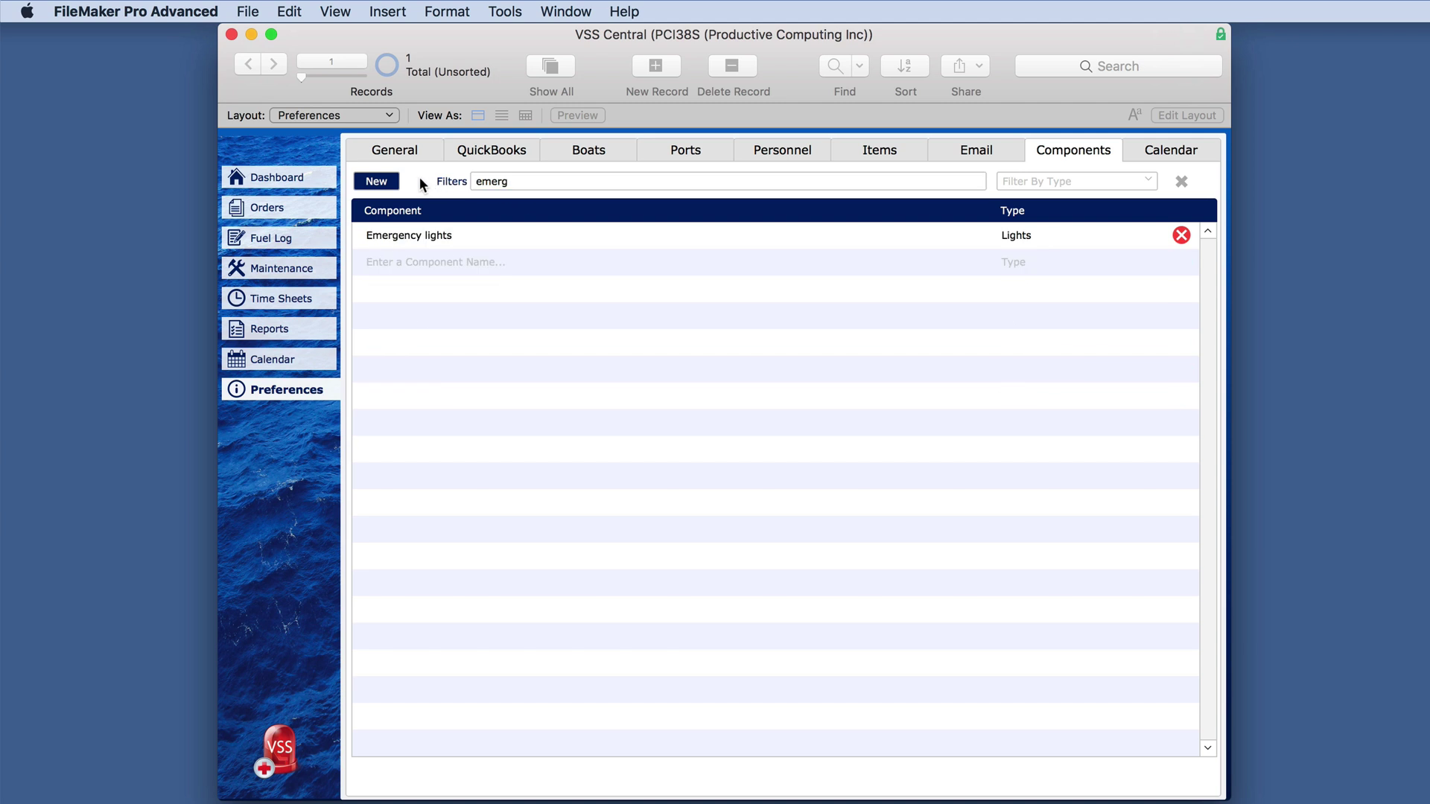
left_click(1182, 182)
Filter the components list by the Paperwork type and clear the filter.
left_click(1135, 181)
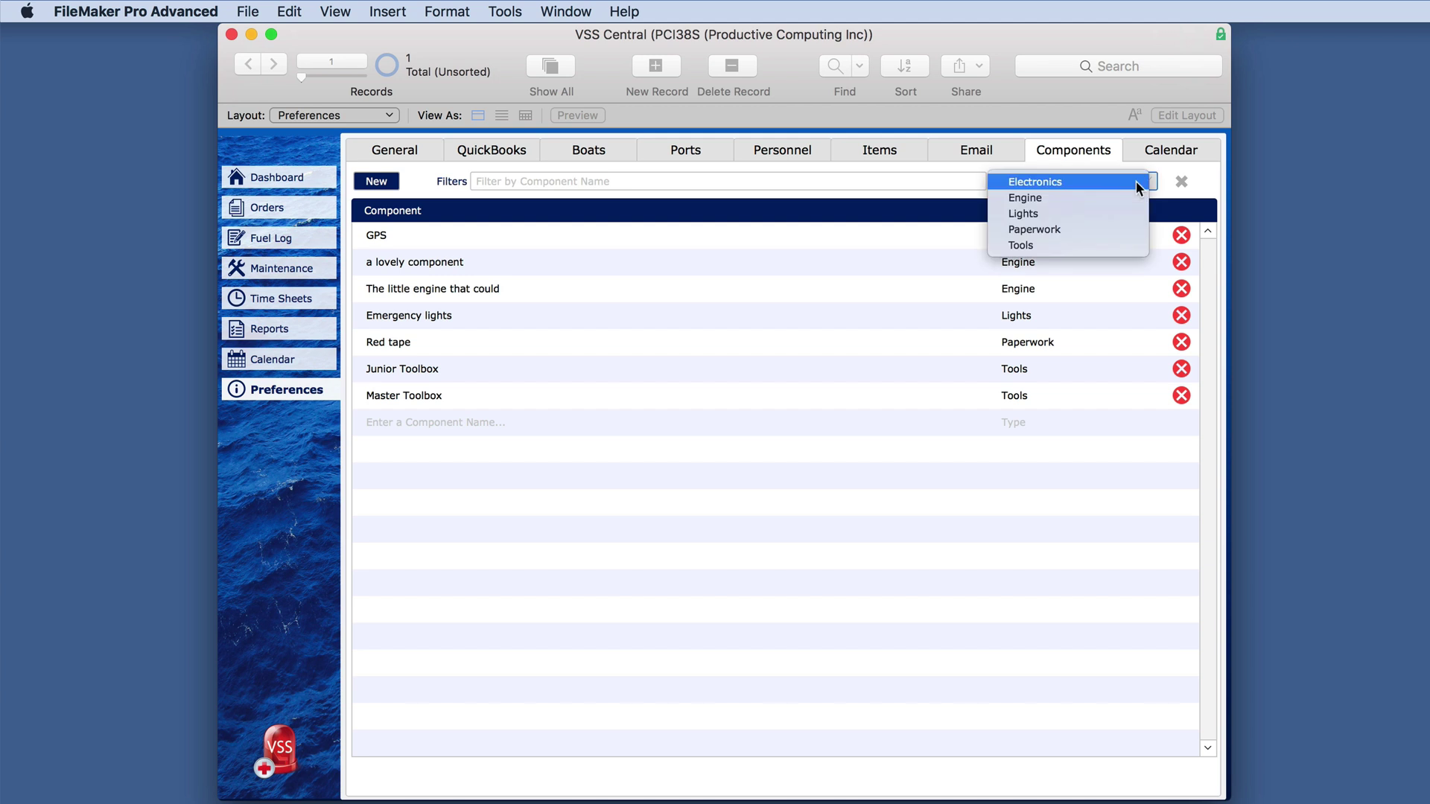
left_click(1072, 231)
left_click(1183, 183)
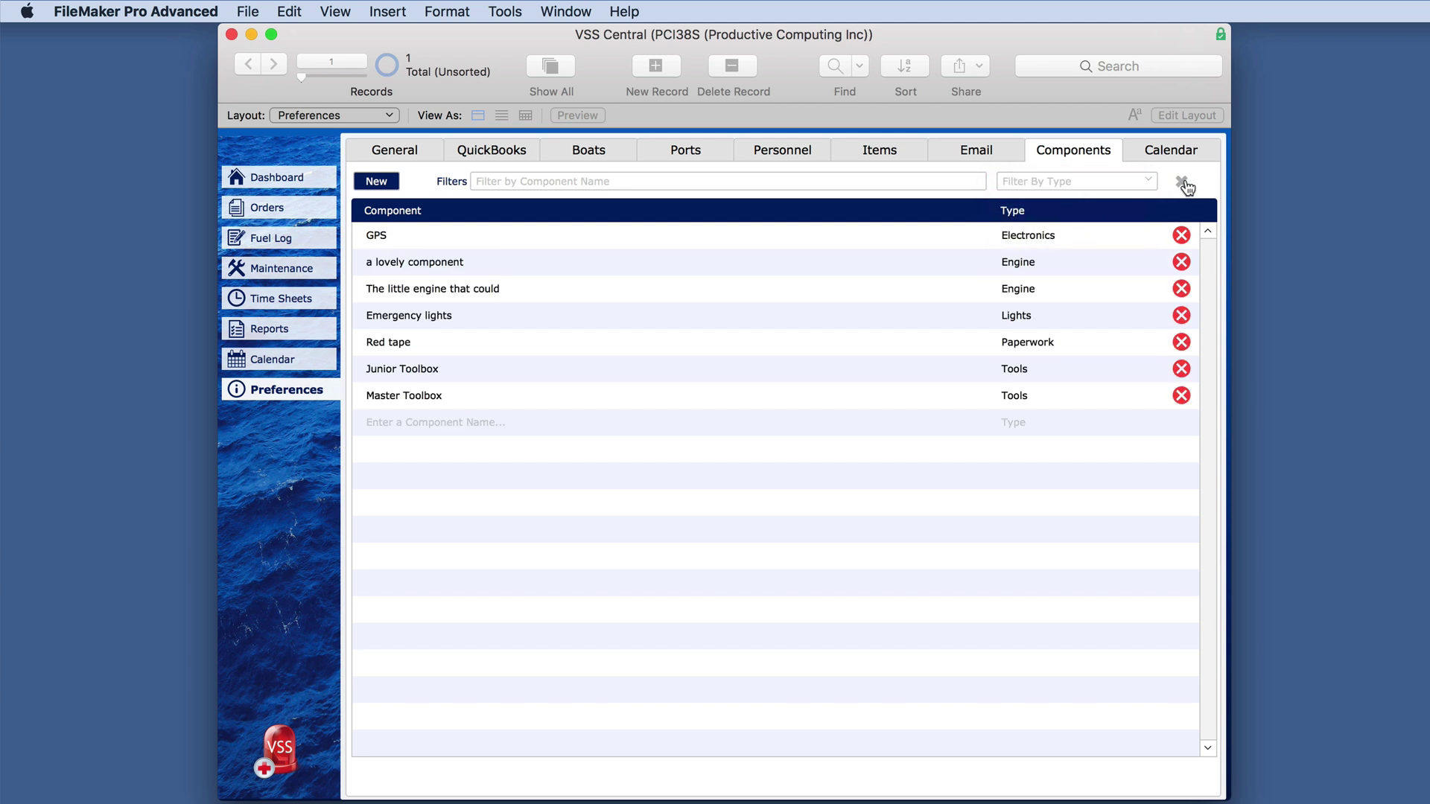
Add a component named "My newest component" with the type Bilges to the components list.
left_click(426, 423)
type("M")
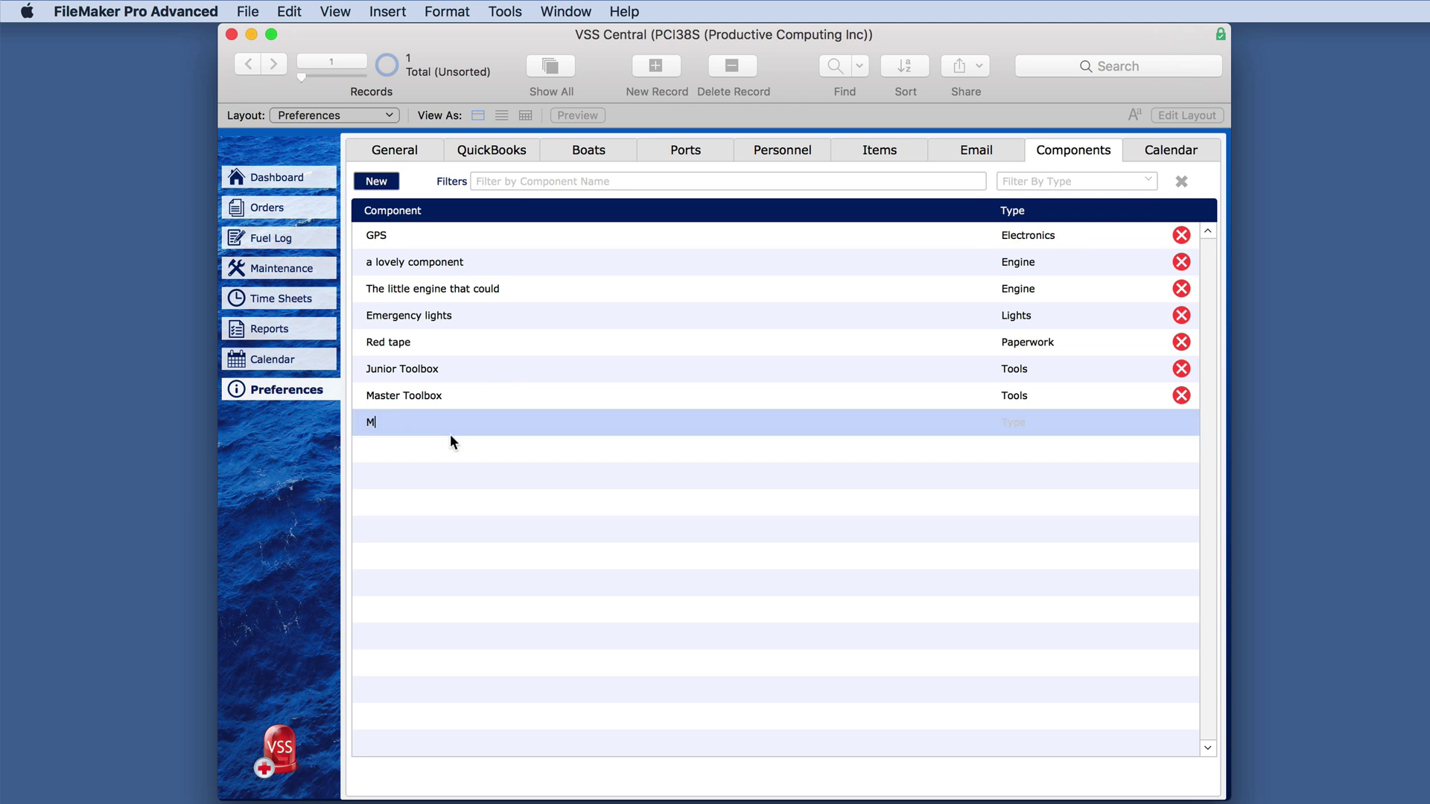
type("y newest component")
left_click(1013, 423)
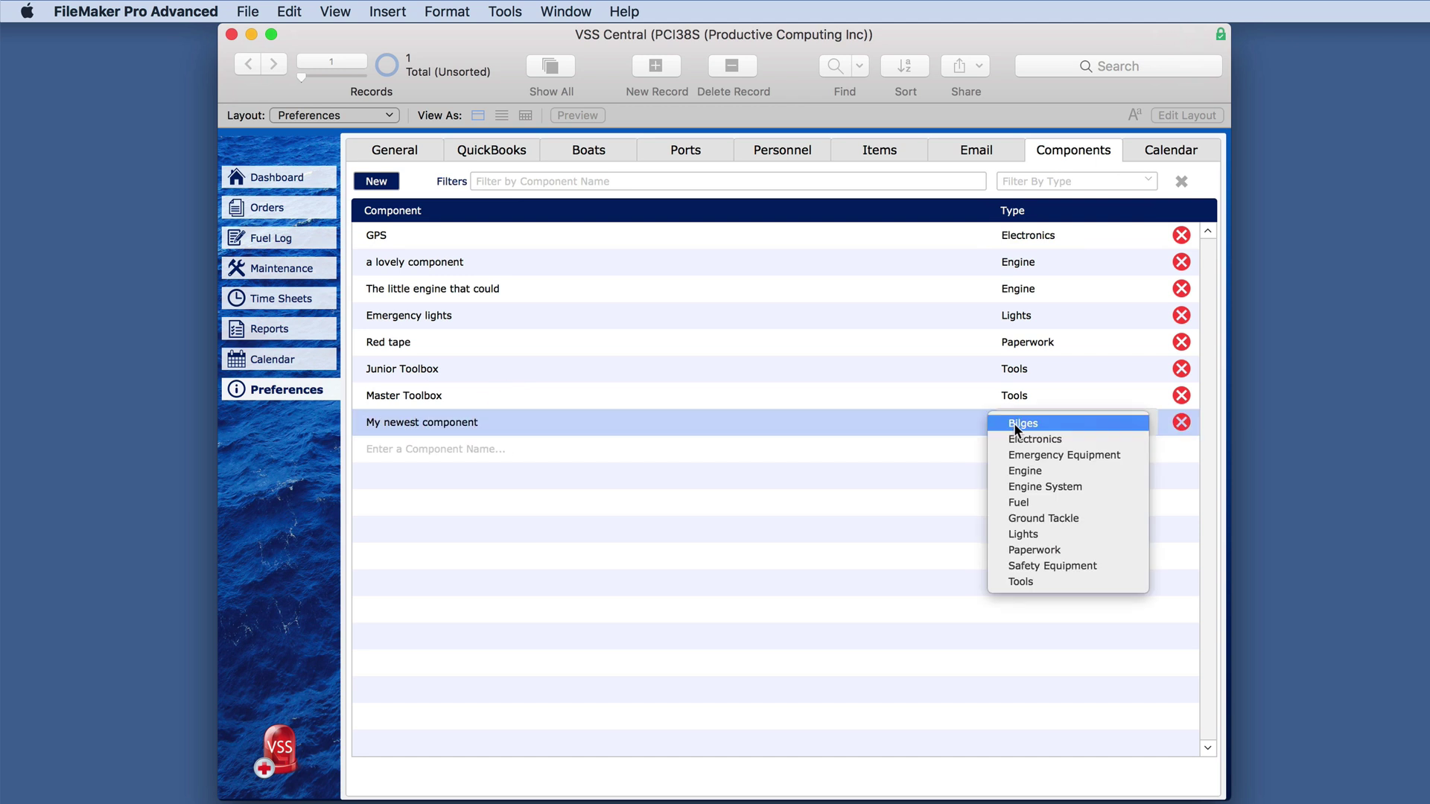
left_click(1016, 423)
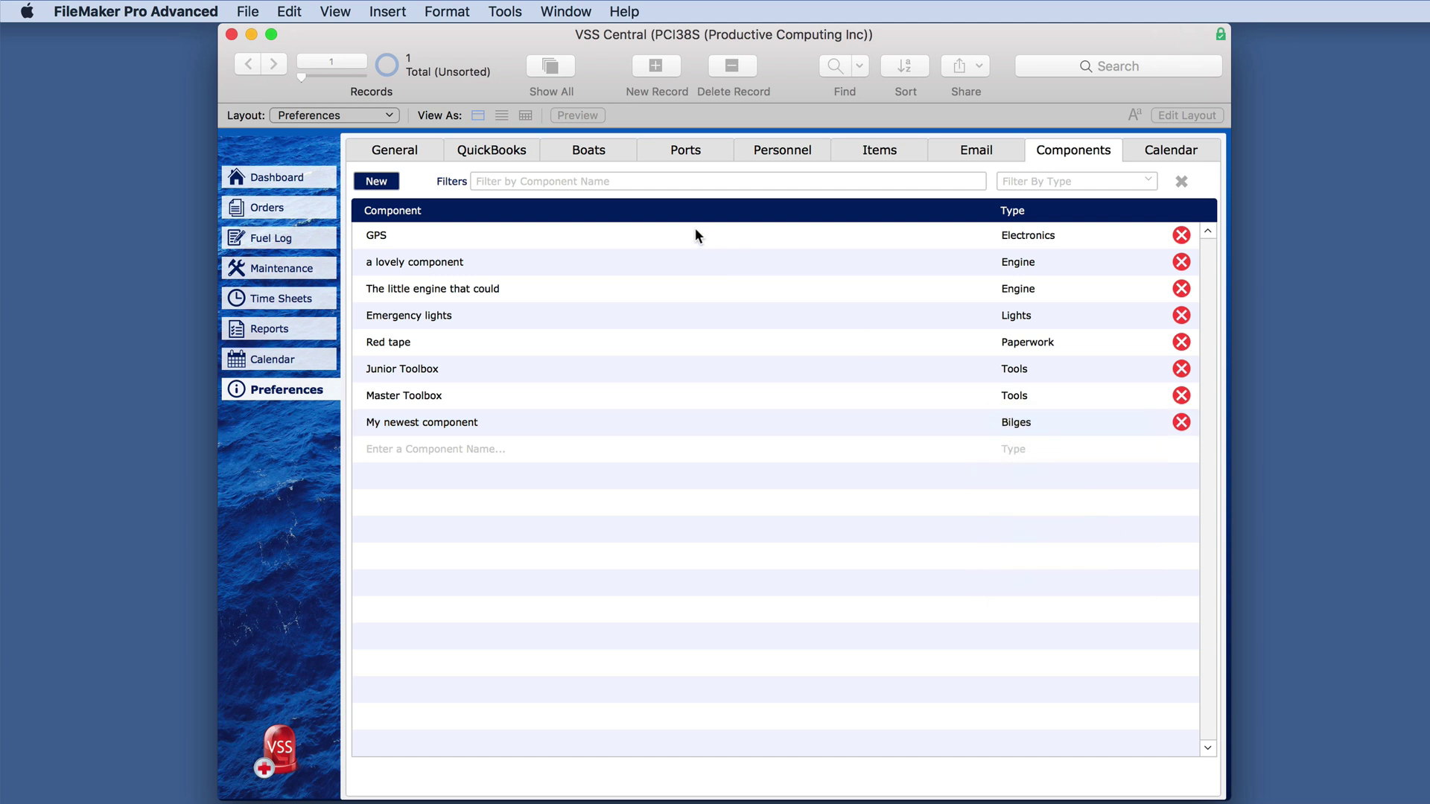
Add My newest component to the boat SS Minnow in the boat preferences and save the boat.
left_click(569, 153)
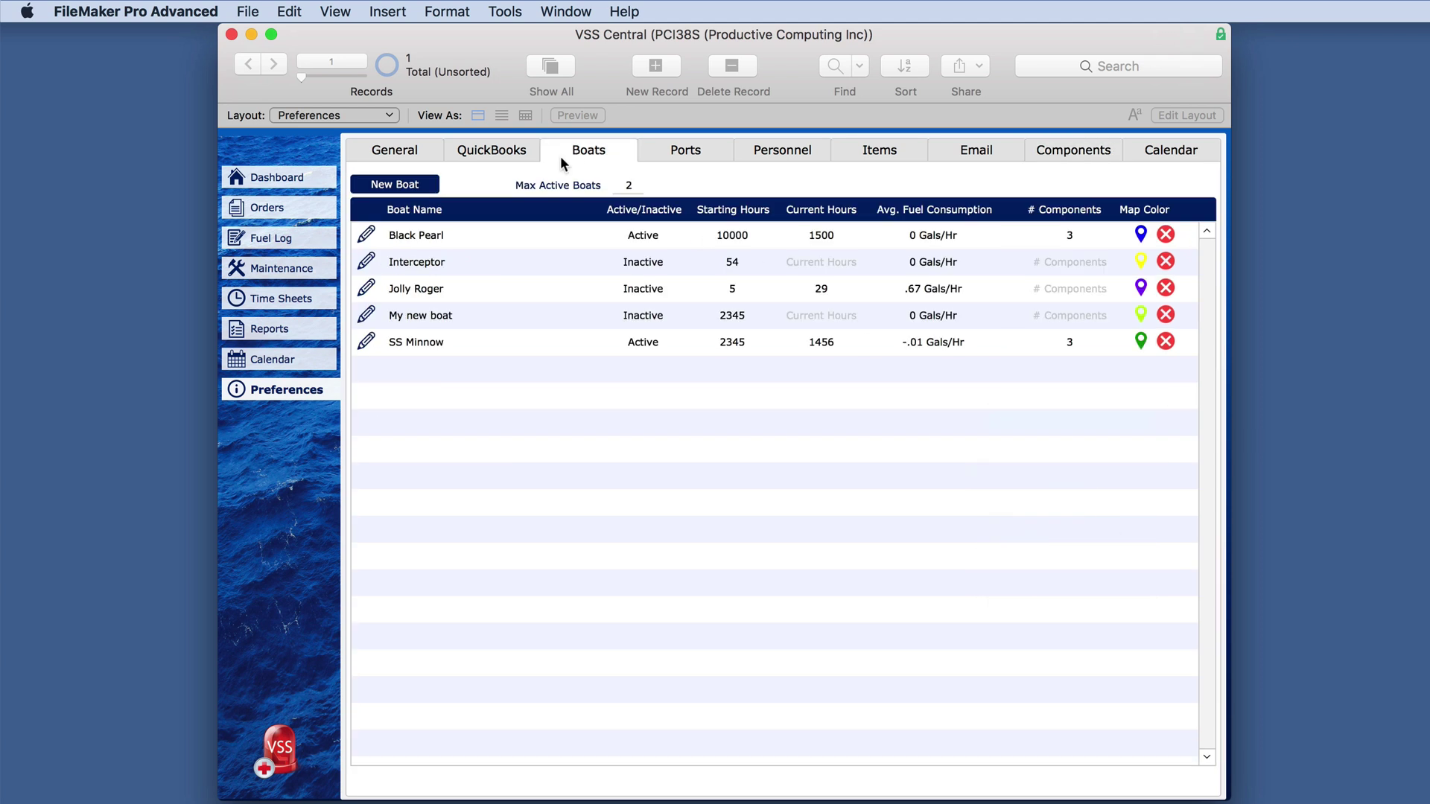
left_click(365, 341)
left_click(201, 326)
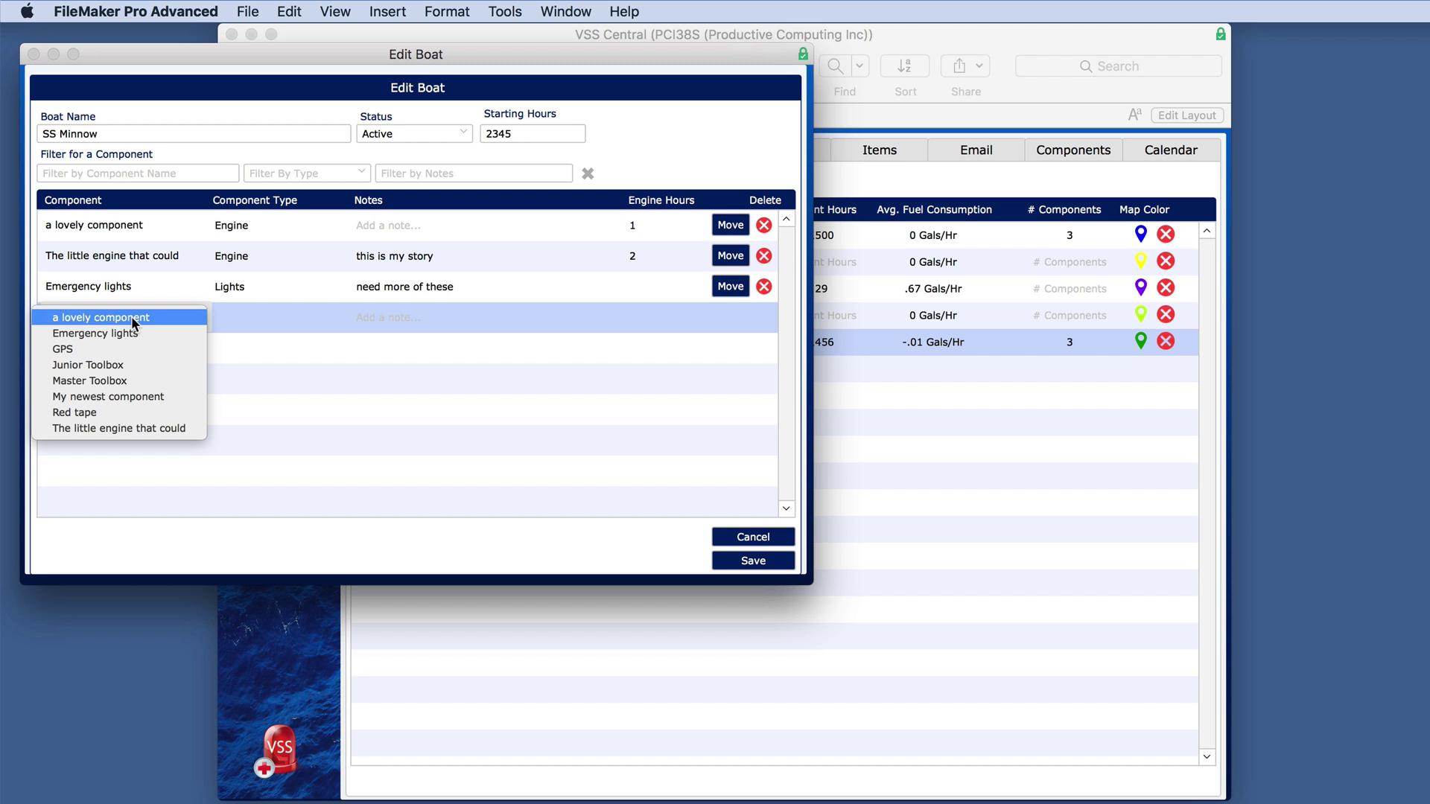
left_click(172, 393)
left_click(748, 557)
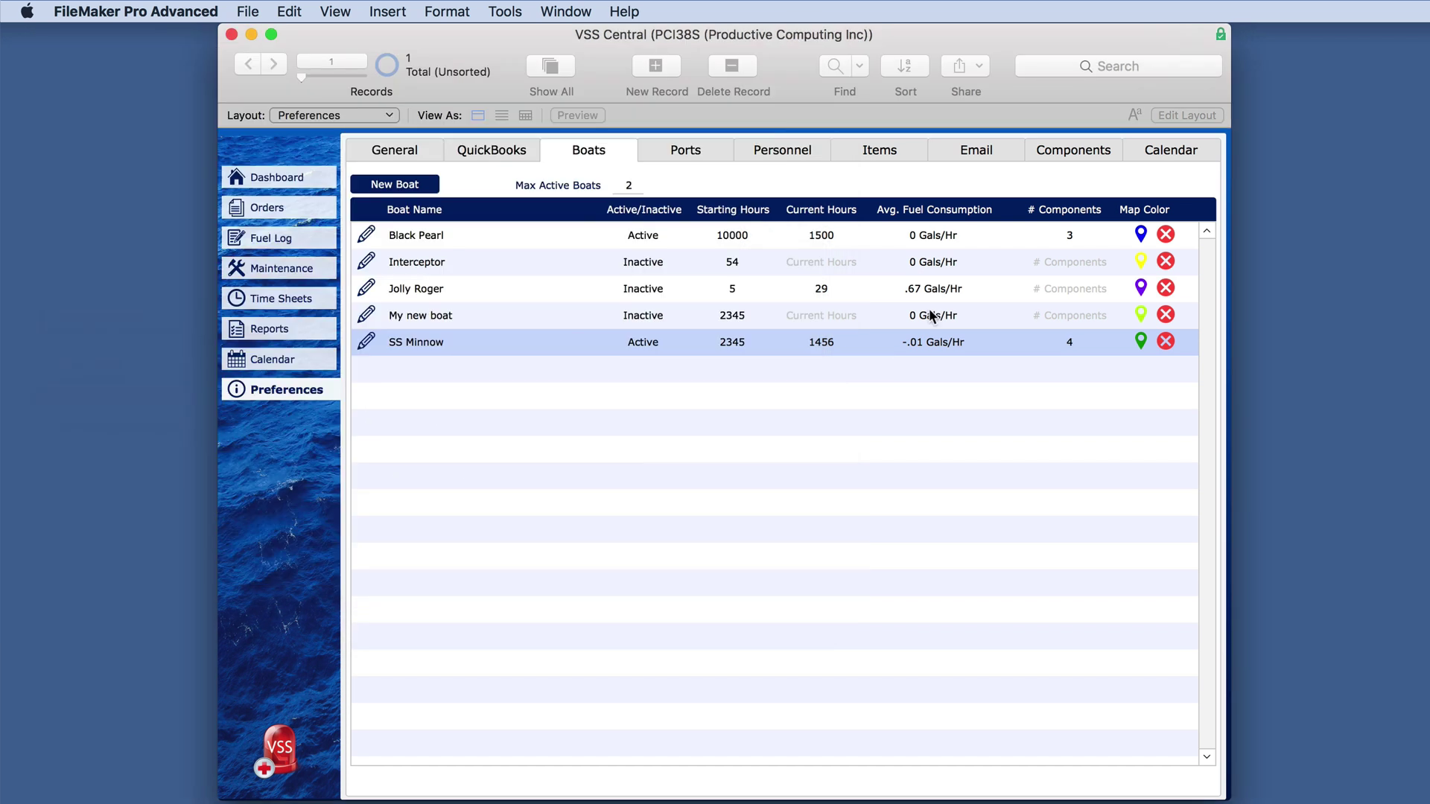
Delete My newest component from the components list, including its links to boats.
left_click(1113, 154)
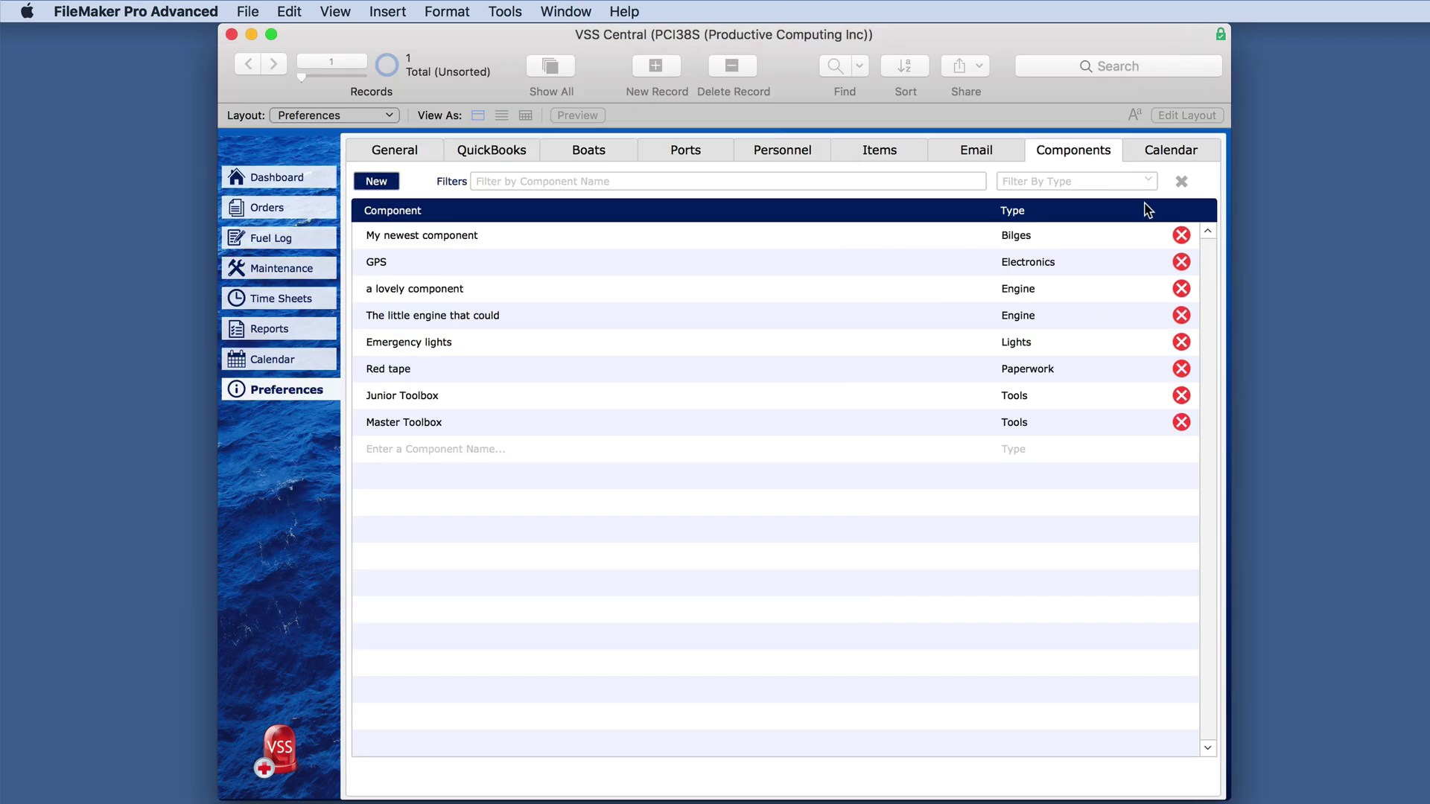
left_click(1182, 236)
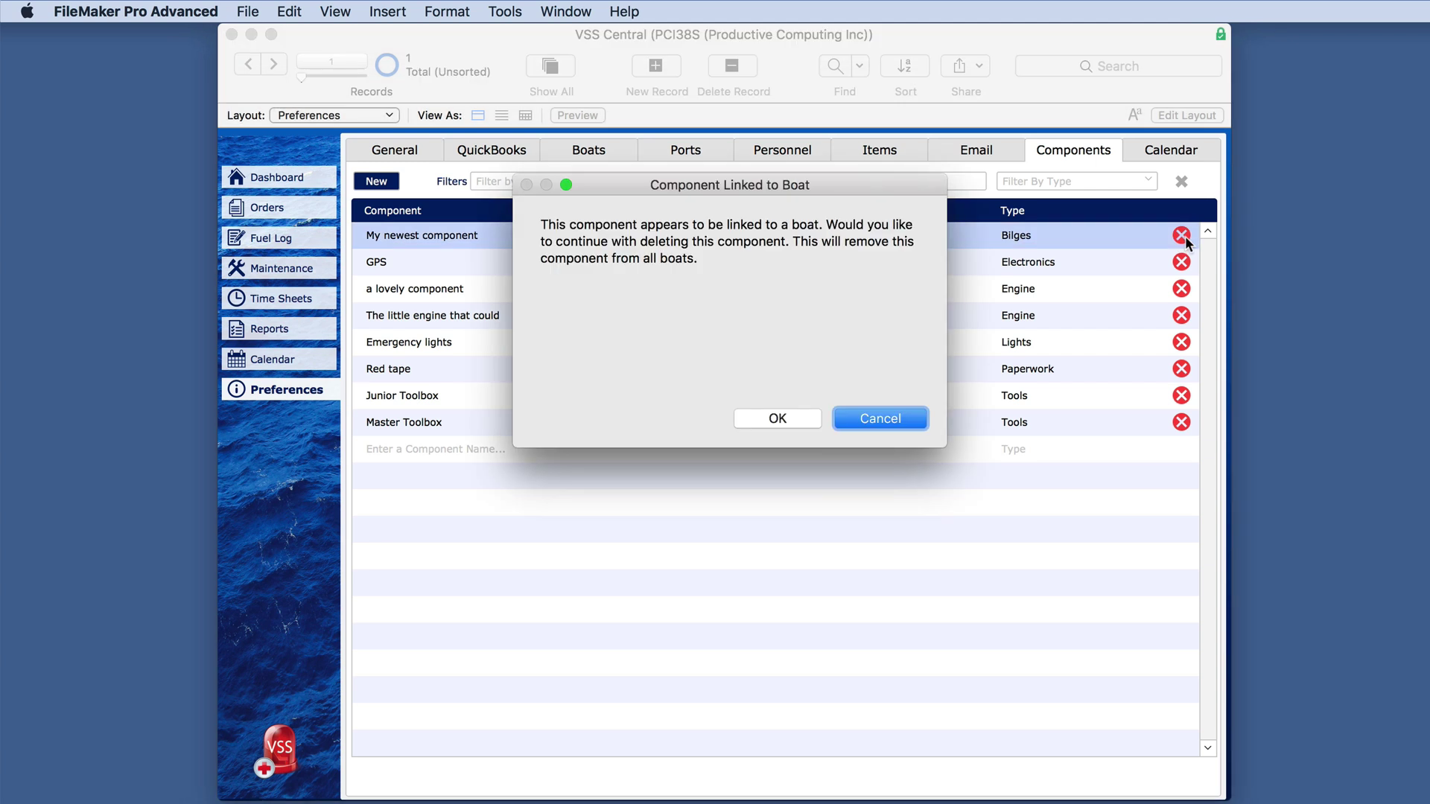
left_click(780, 417)
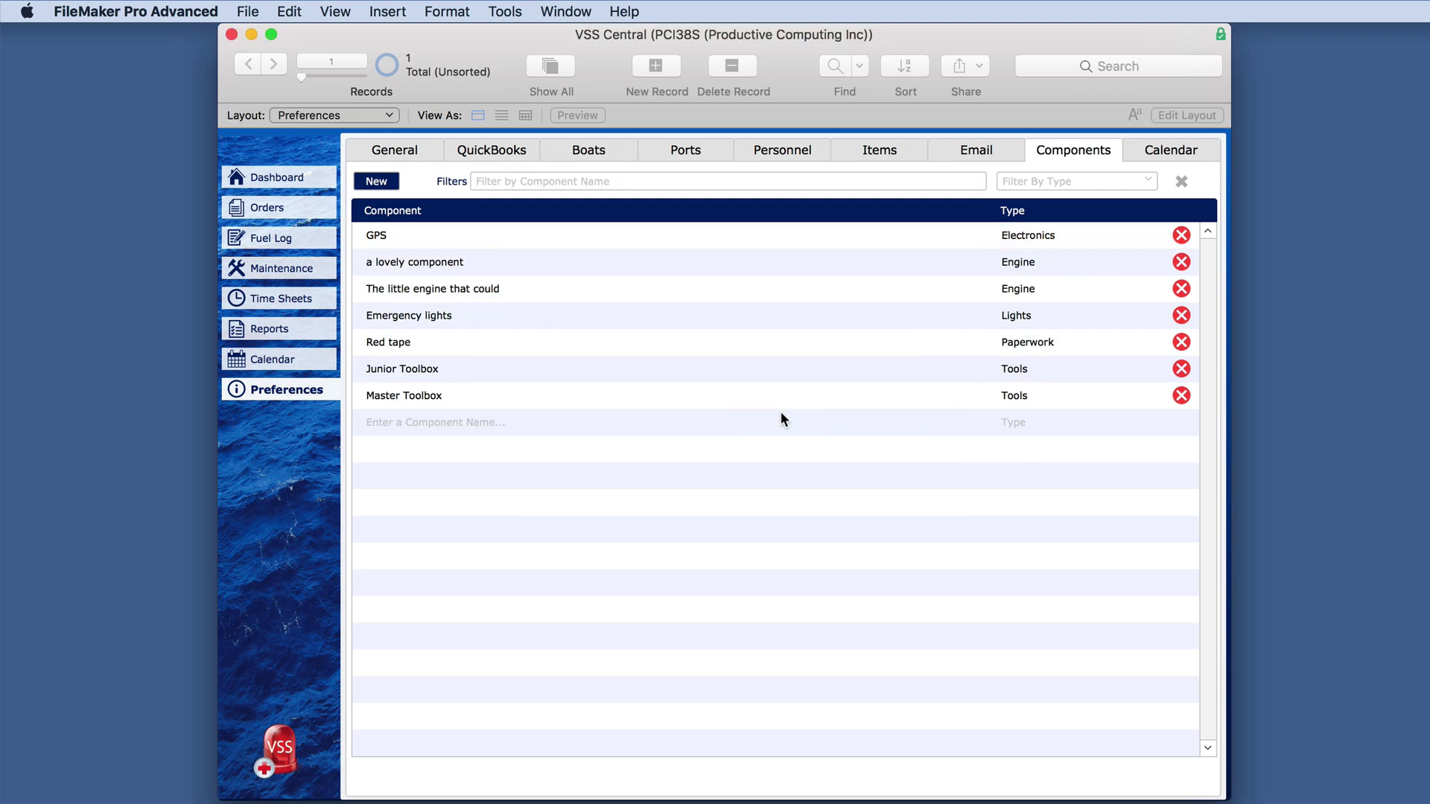
Look at the calendar preferences and the category filter choices in the calendar, and return to the preferences.
left_click(1209, 155)
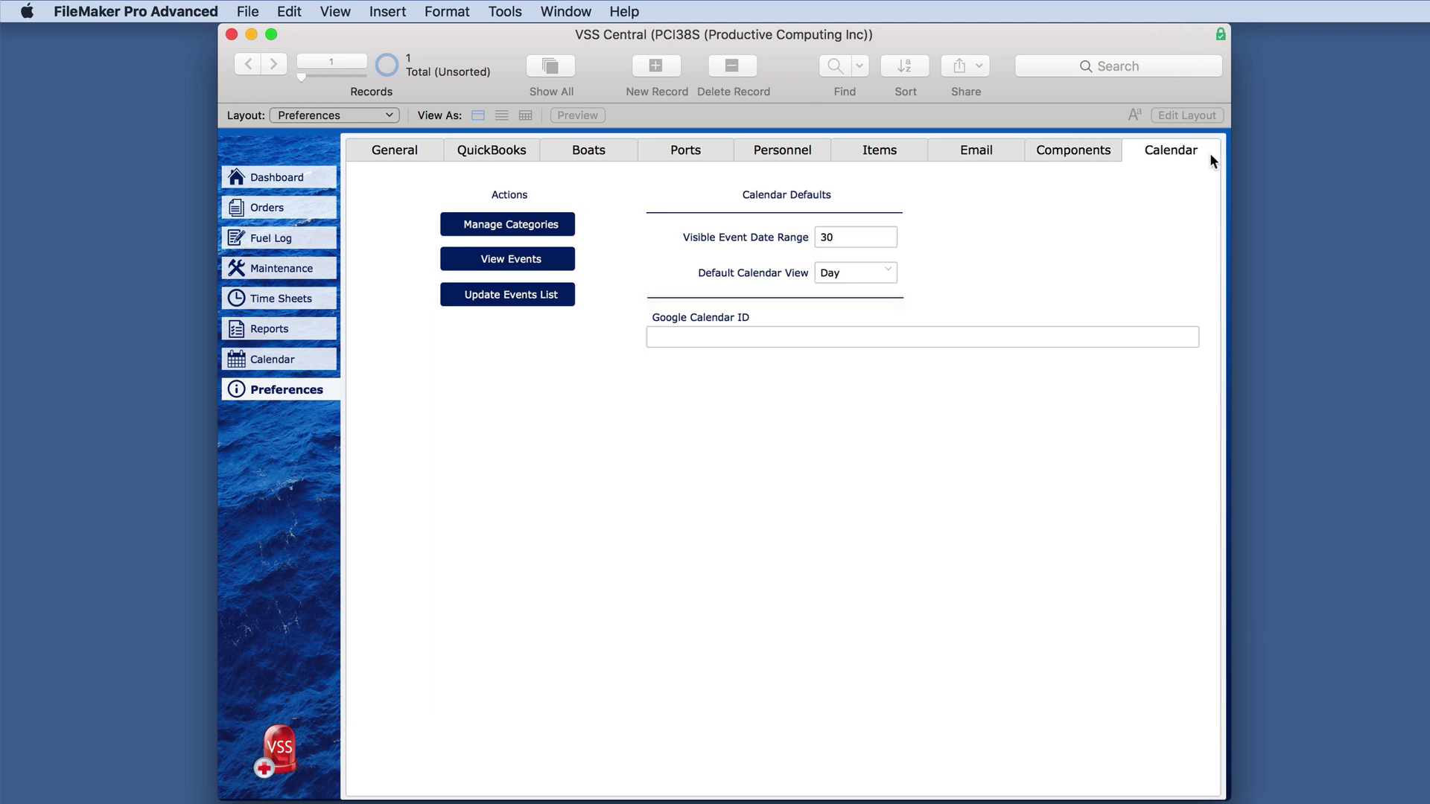
left_click(292, 360)
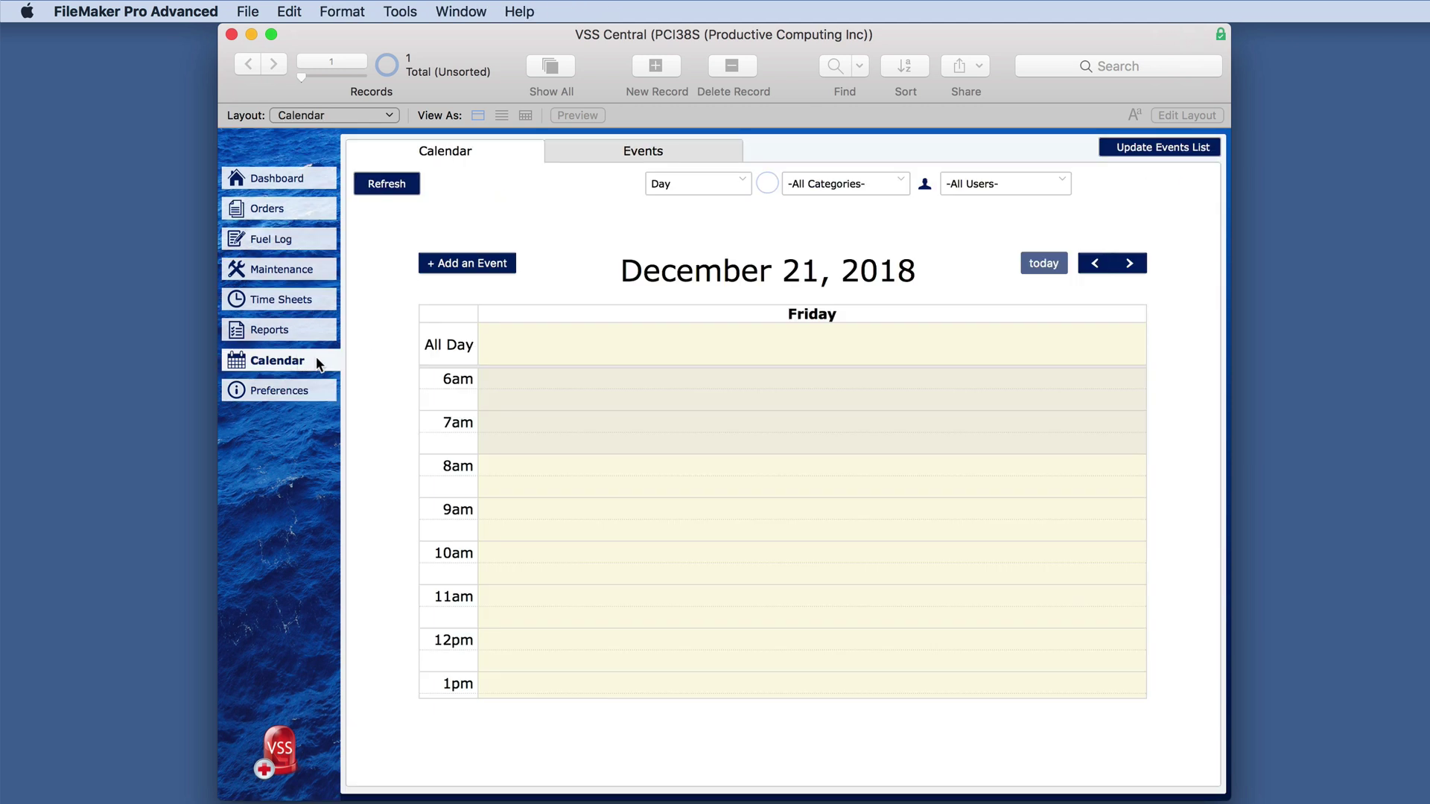
left_click(864, 179)
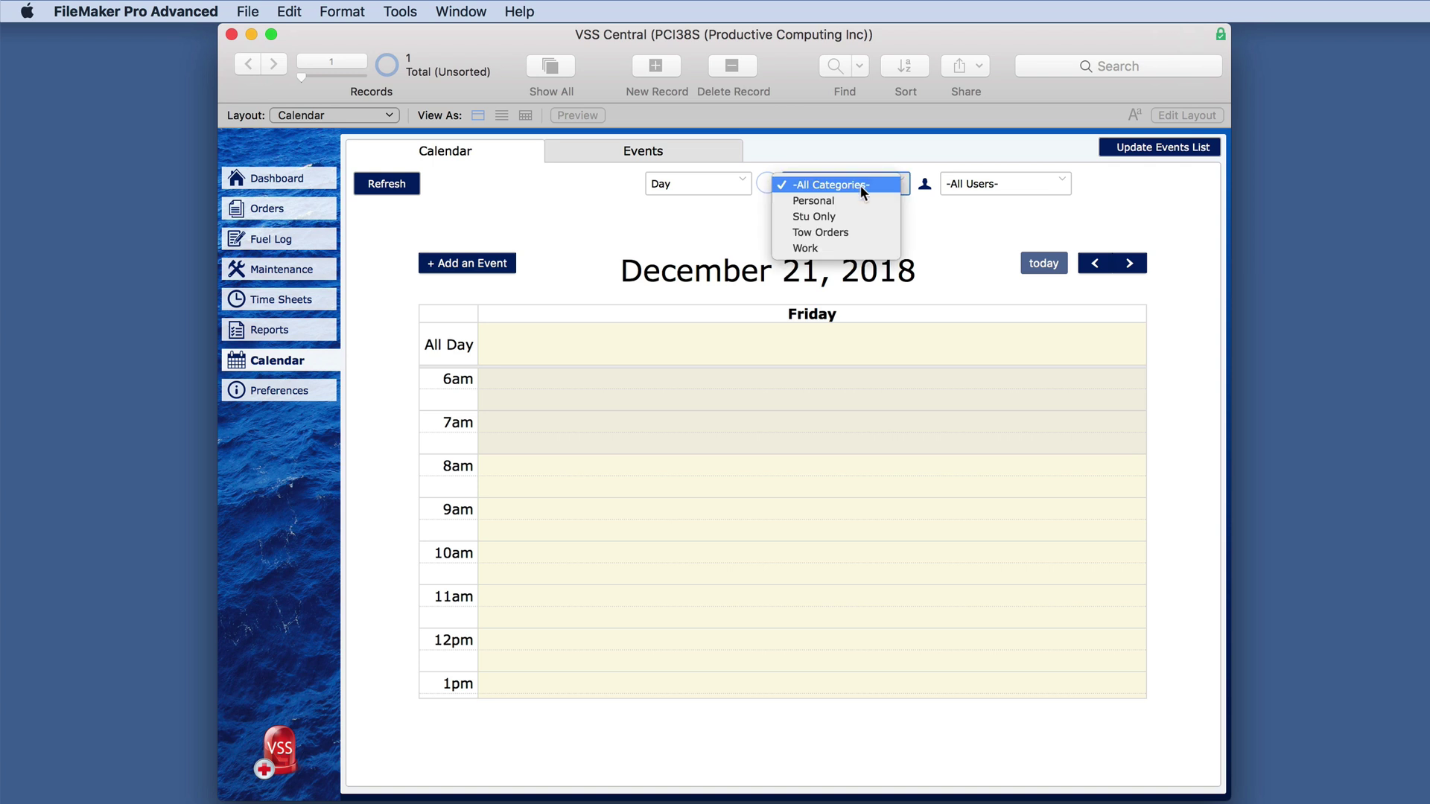
left_click(704, 213)
left_click(309, 394)
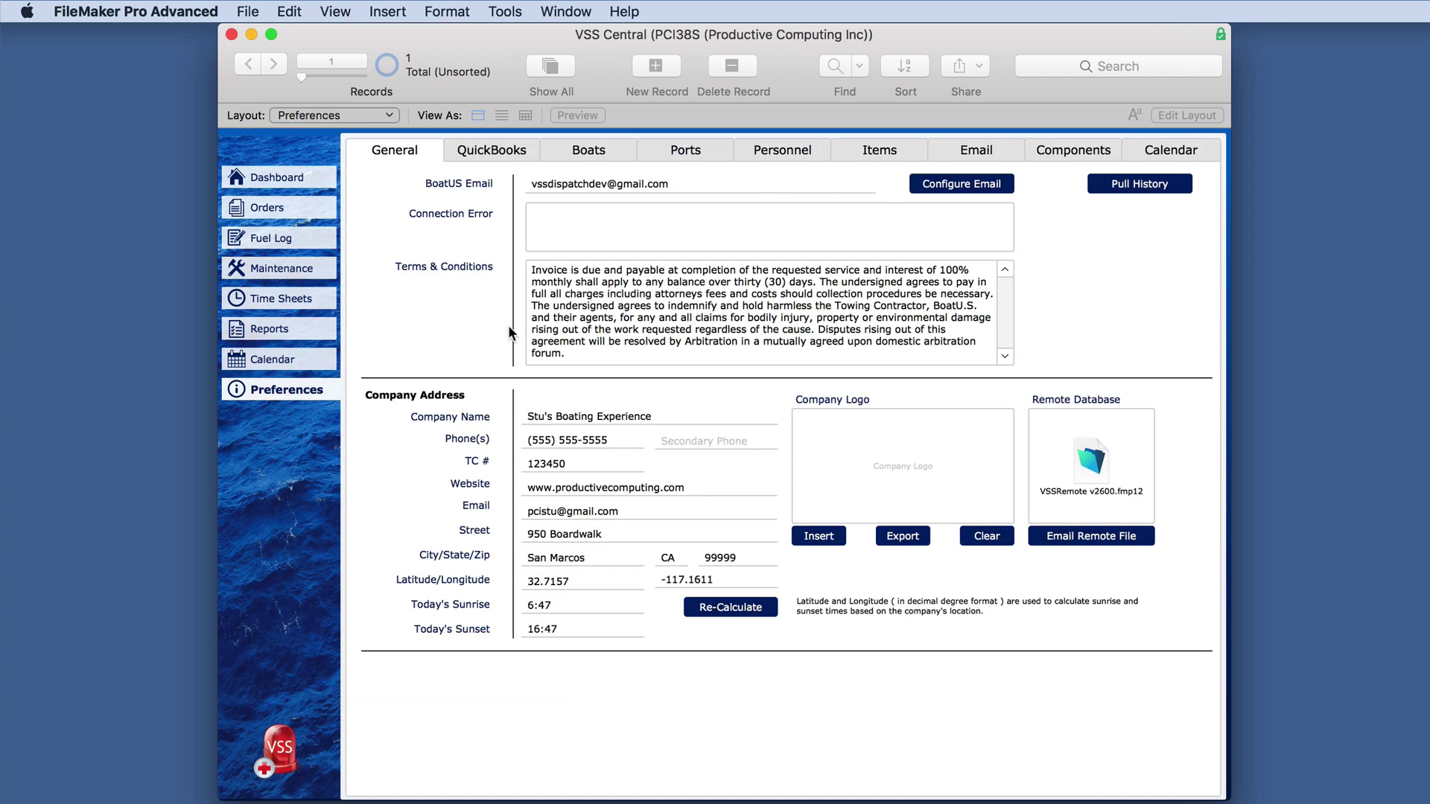
Add an event category named "My newest category" with red 1 and blue 7 through the calendar preferences.
left_click(1187, 150)
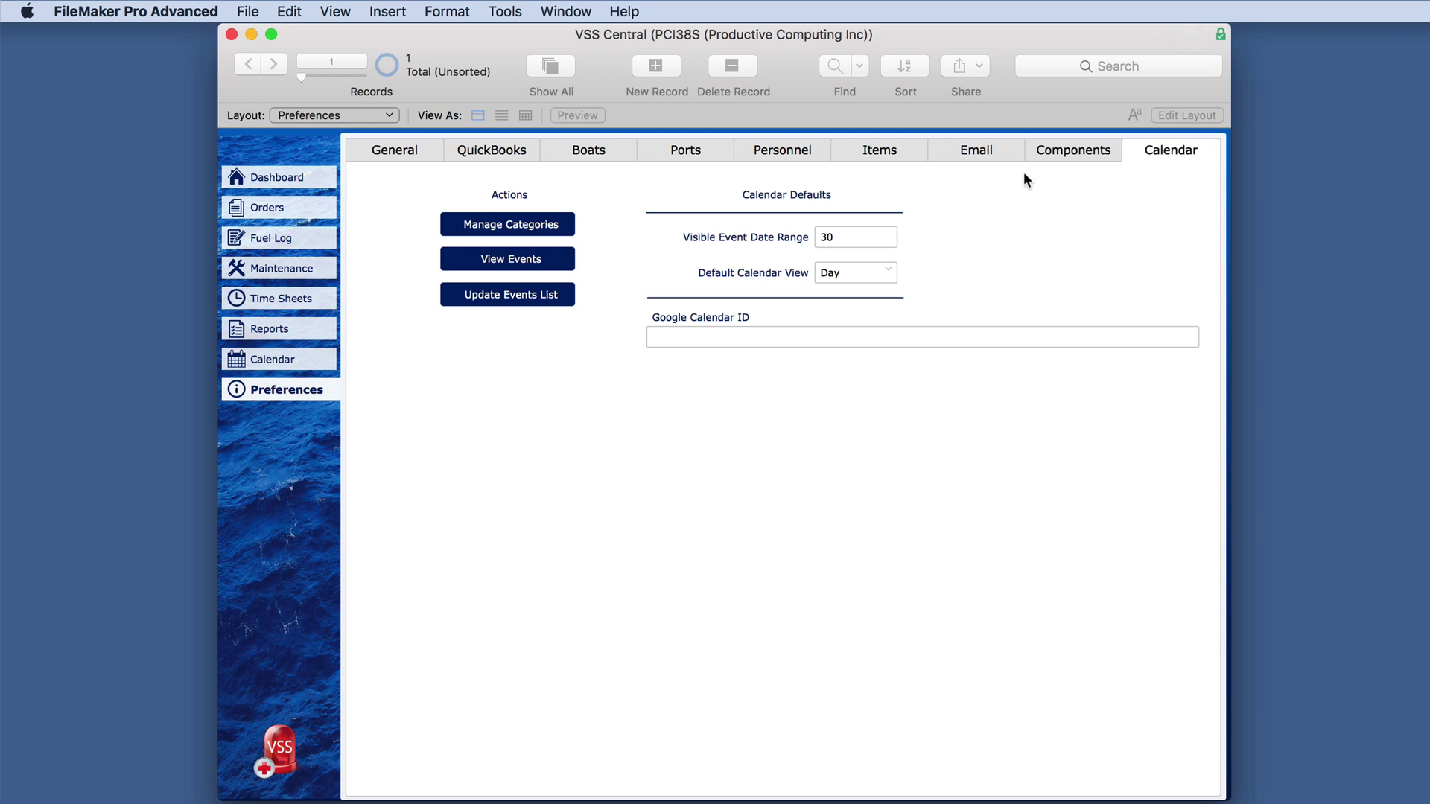
left_click(563, 228)
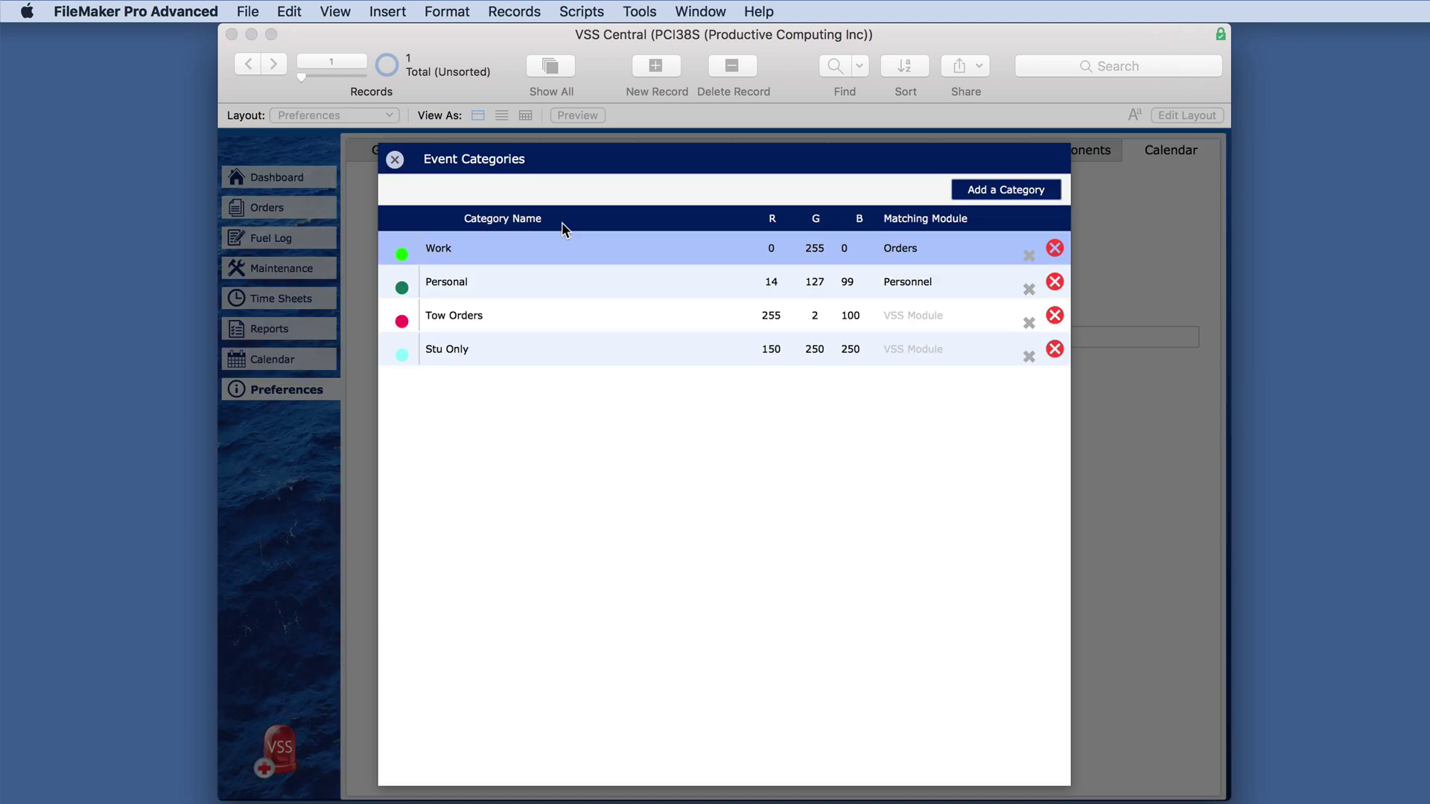
left_click(1054, 192)
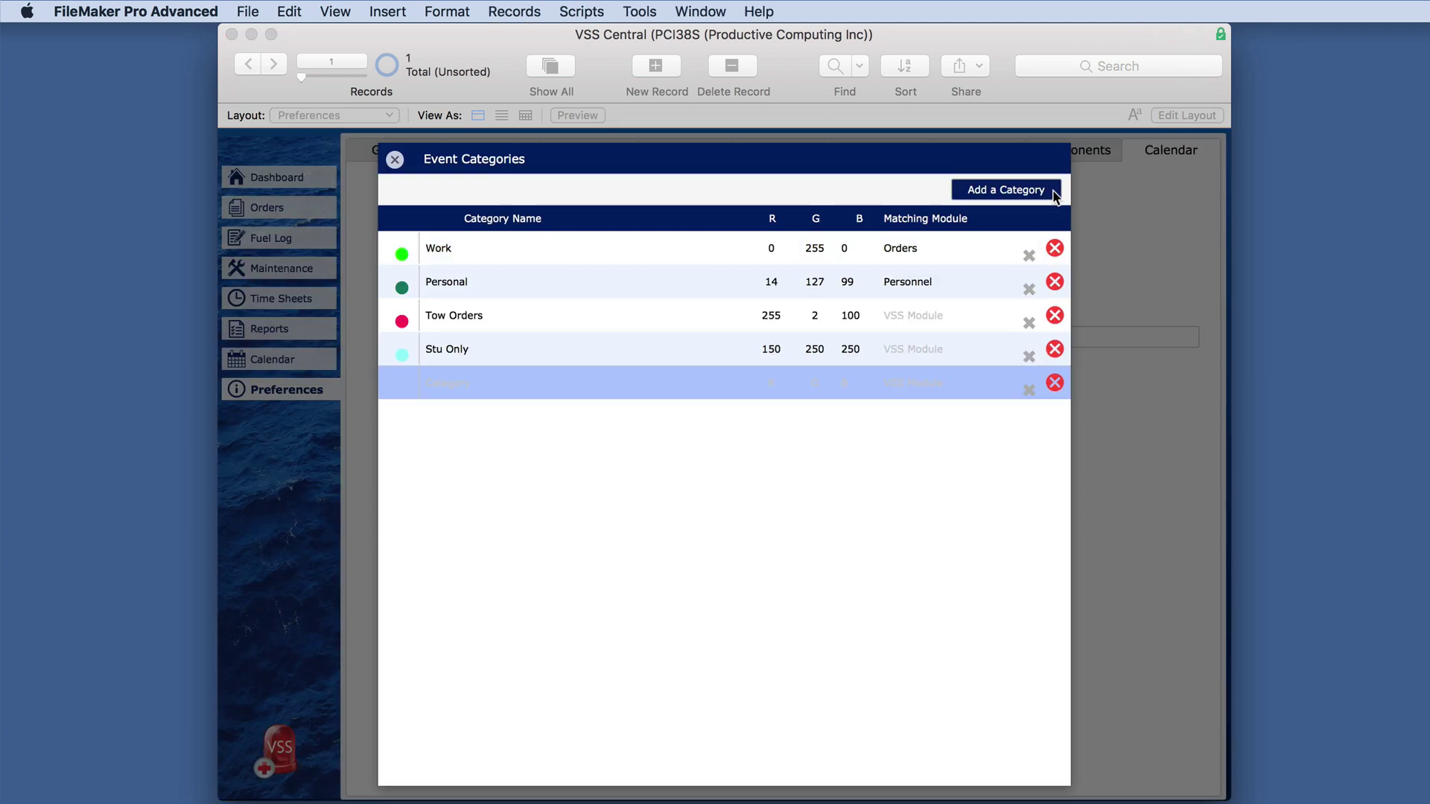
type("My newest category")
left_click(772, 384)
type("1")
left_click(845, 383)
type("7")
left_click(395, 160)
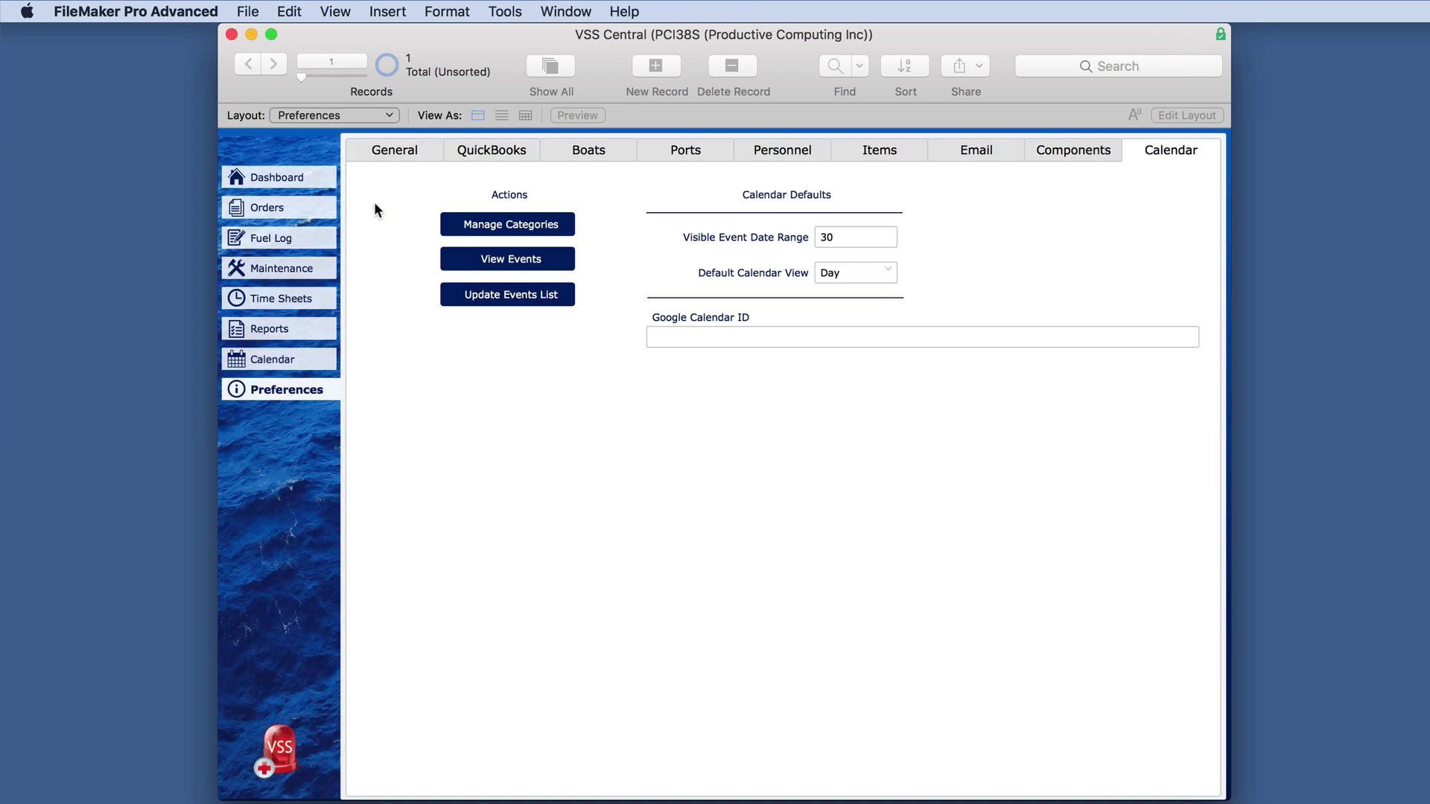
Check the category filter choices in the calendar for My newest category.
left_click(299, 359)
left_click(885, 184)
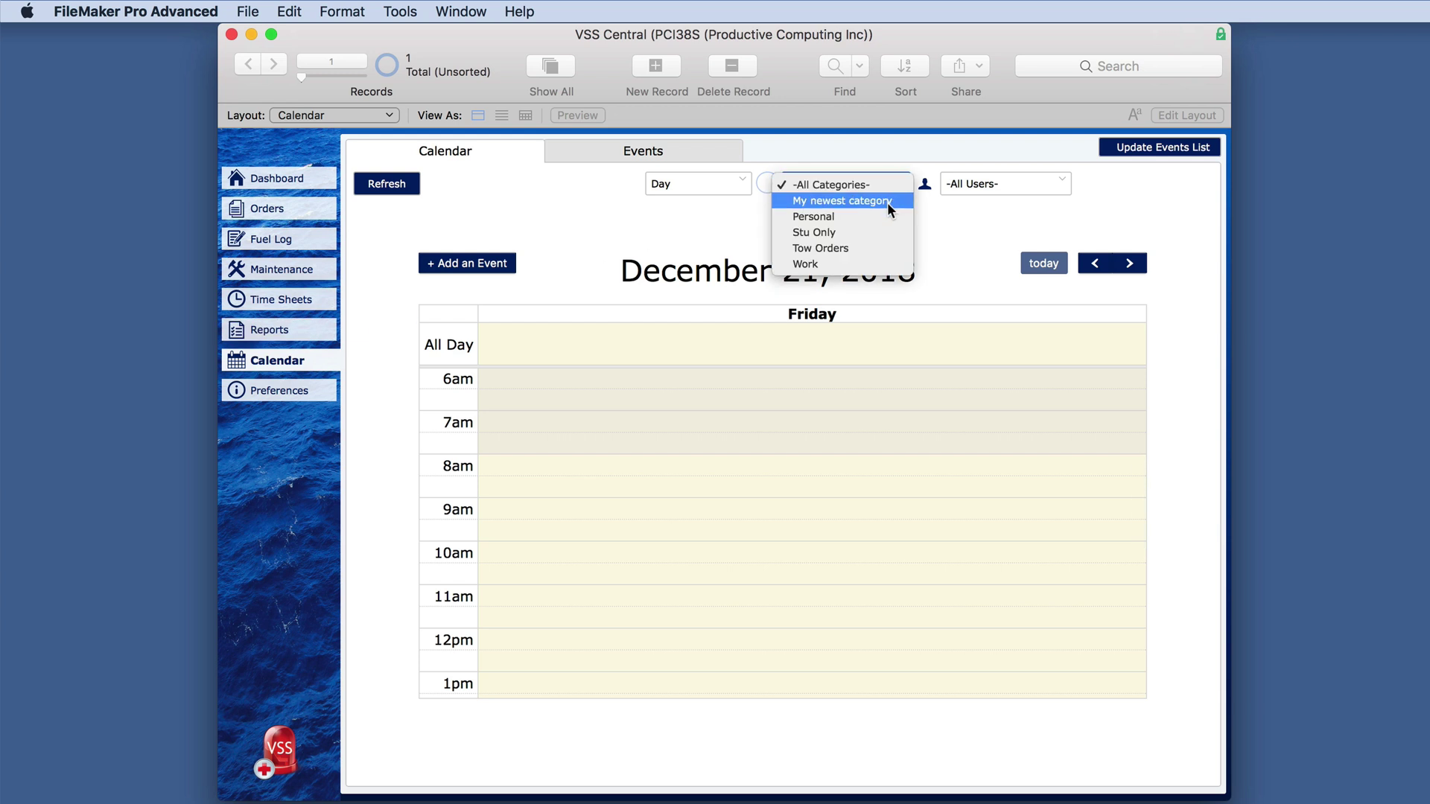
left_click(660, 209)
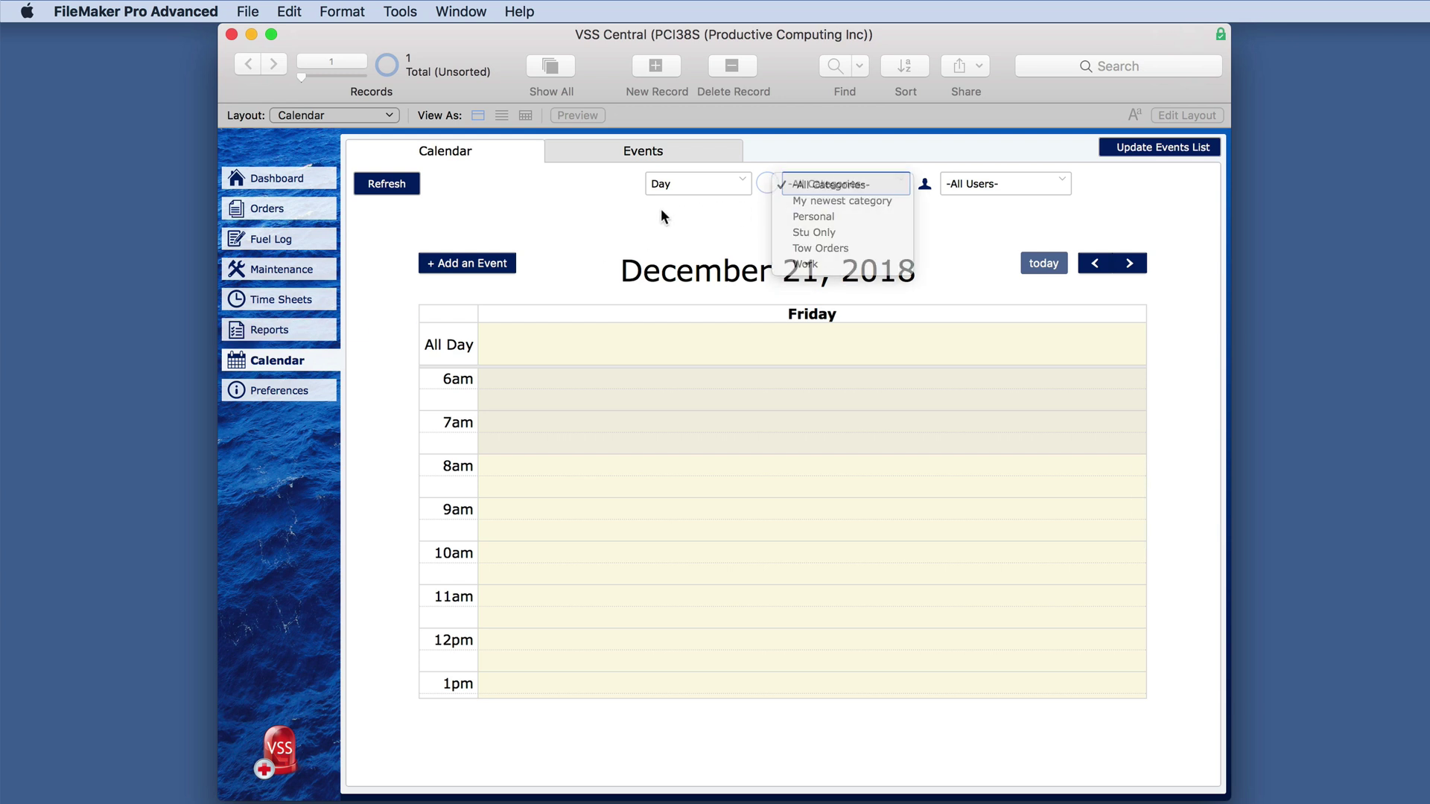
View the calendar's events list, and open it again from the calendar preferences.
left_click(687, 145)
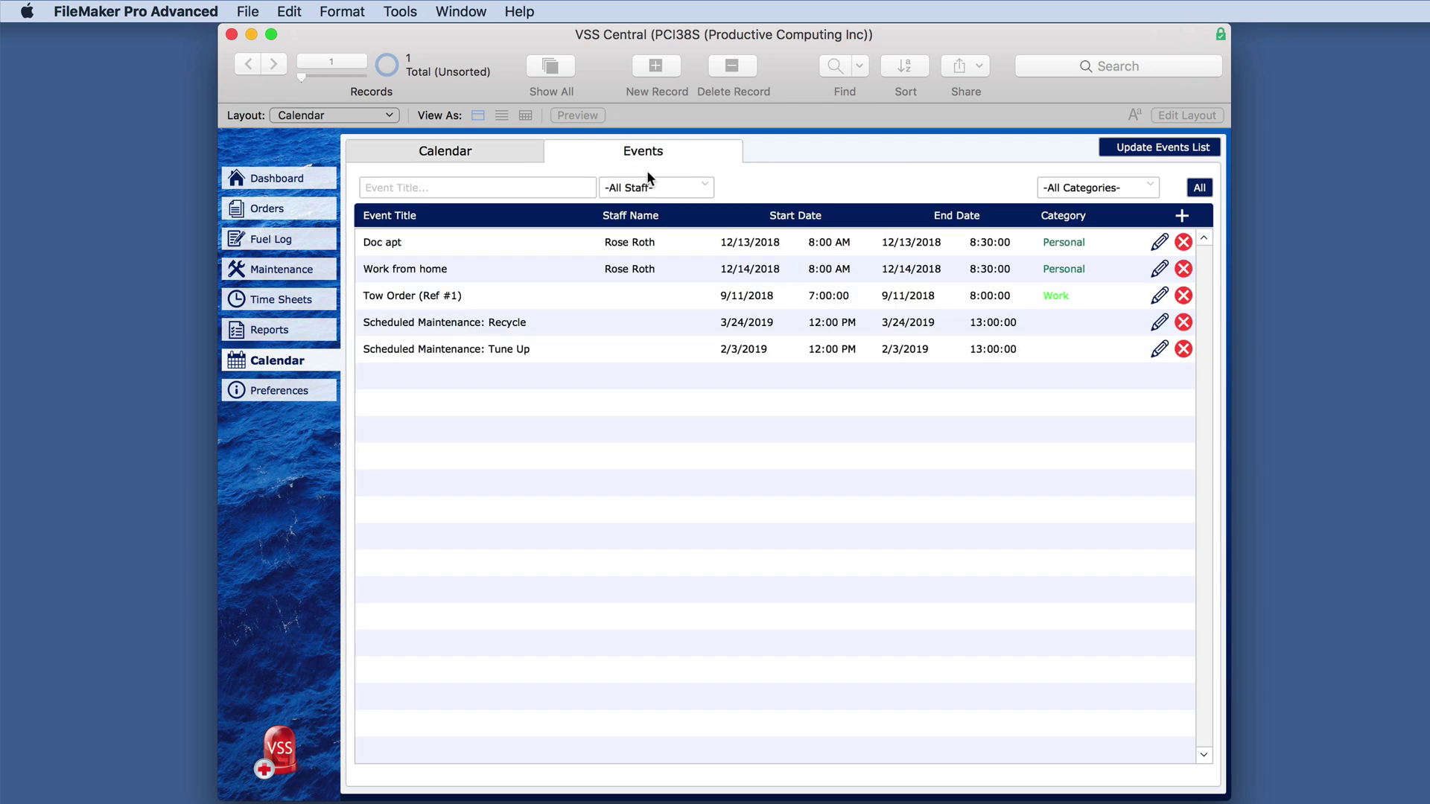
left_click(298, 391)
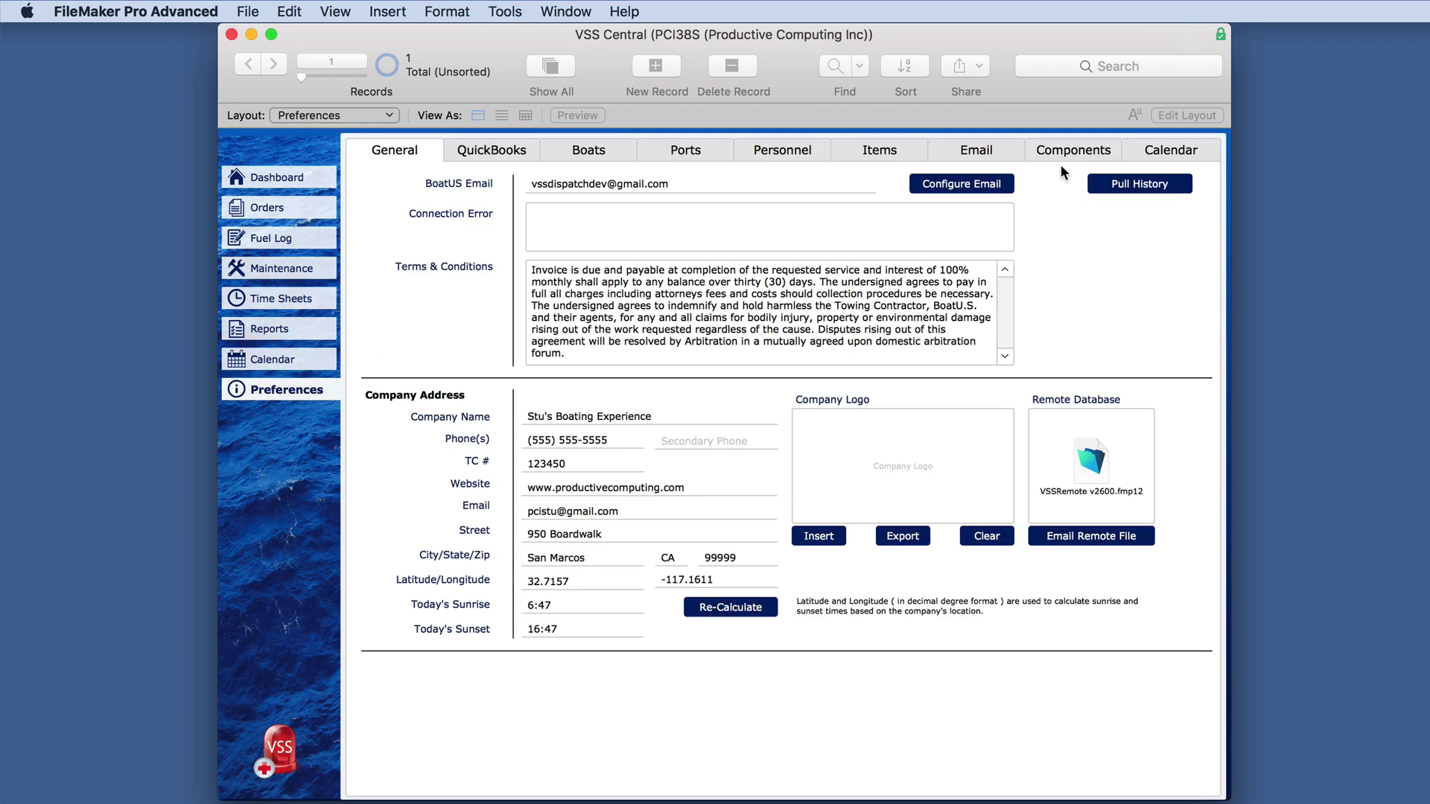
left_click(1179, 155)
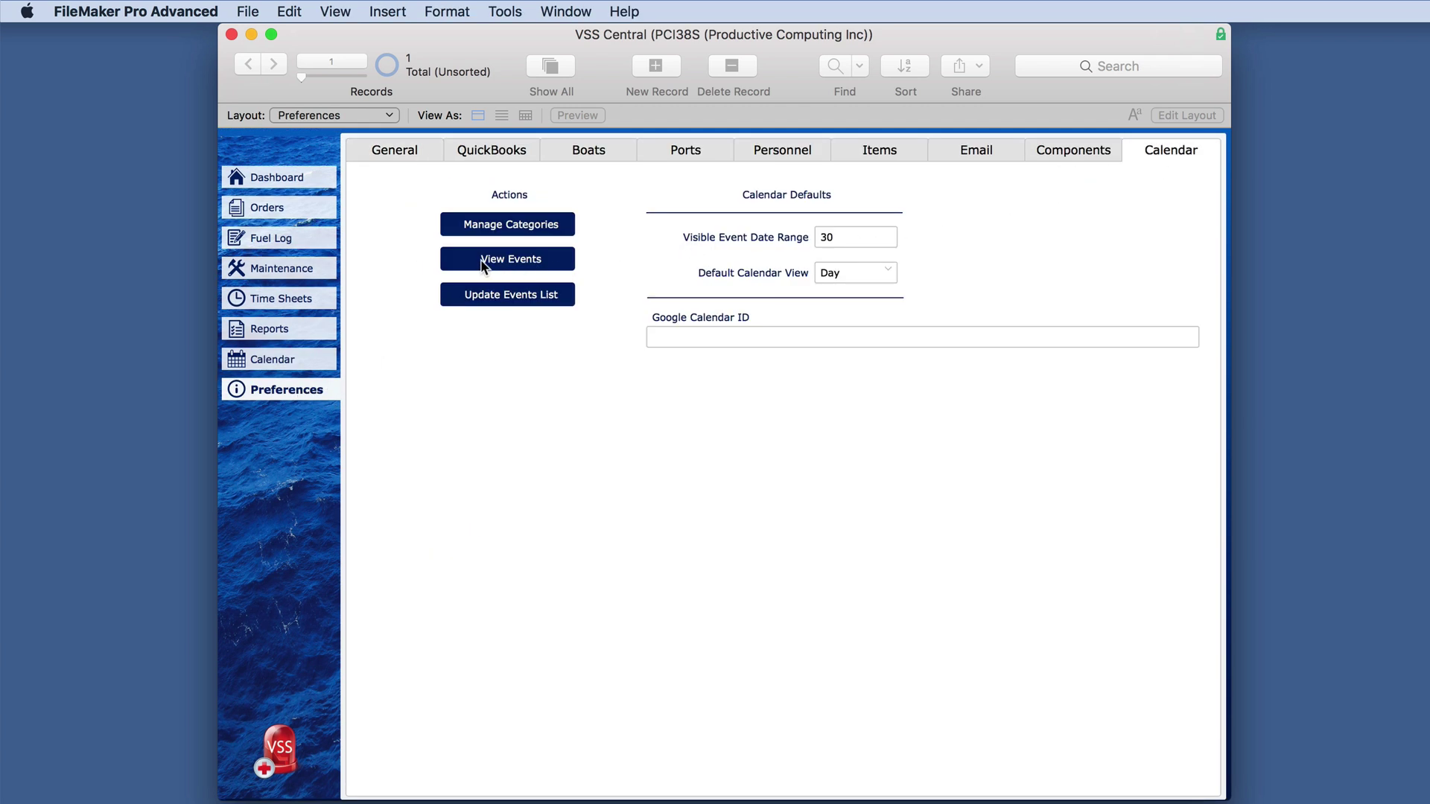
left_click(560, 259)
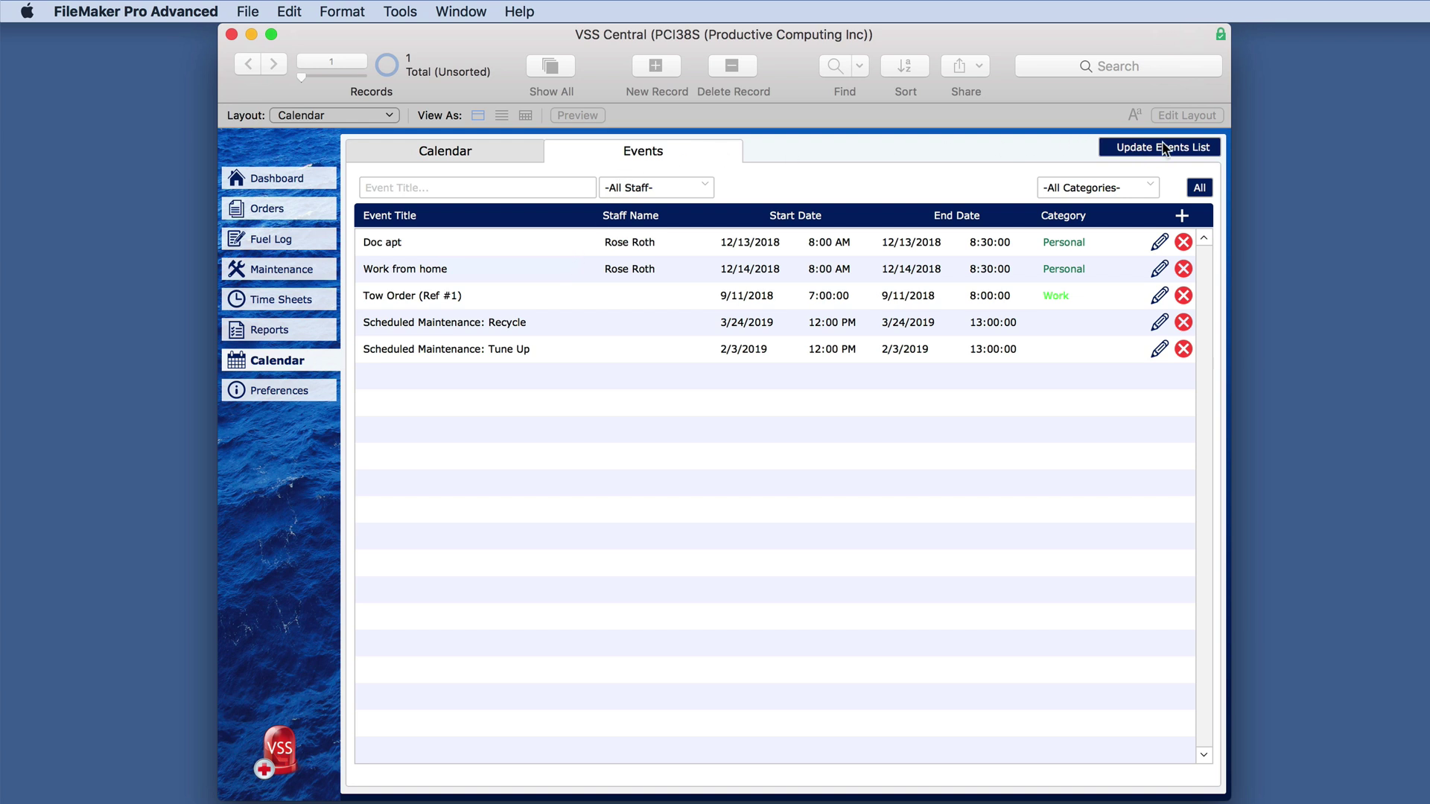
Set the default calendar view to Month in the calendar preferences, check the calendar and return to the preferences.
left_click(333, 389)
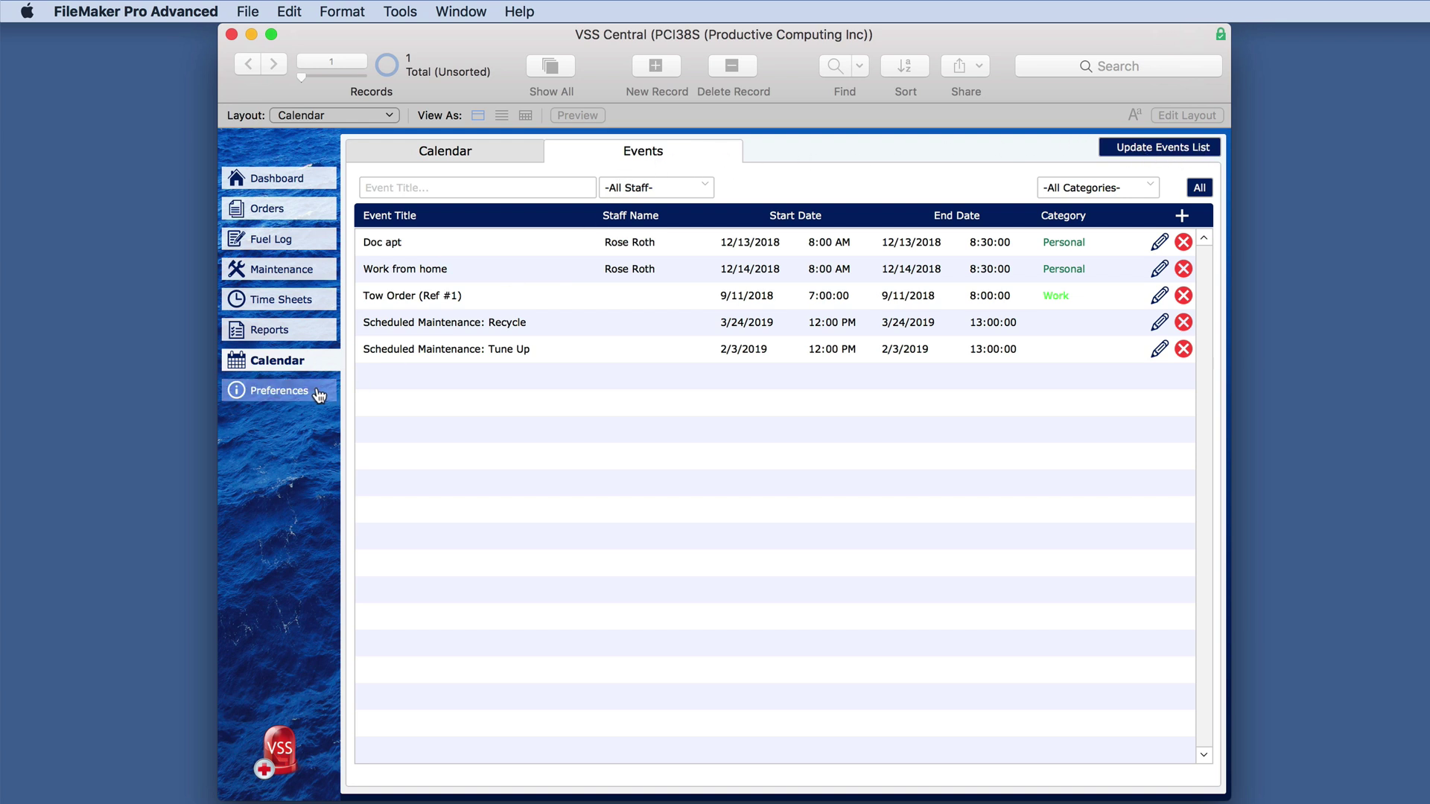
left_click(1212, 149)
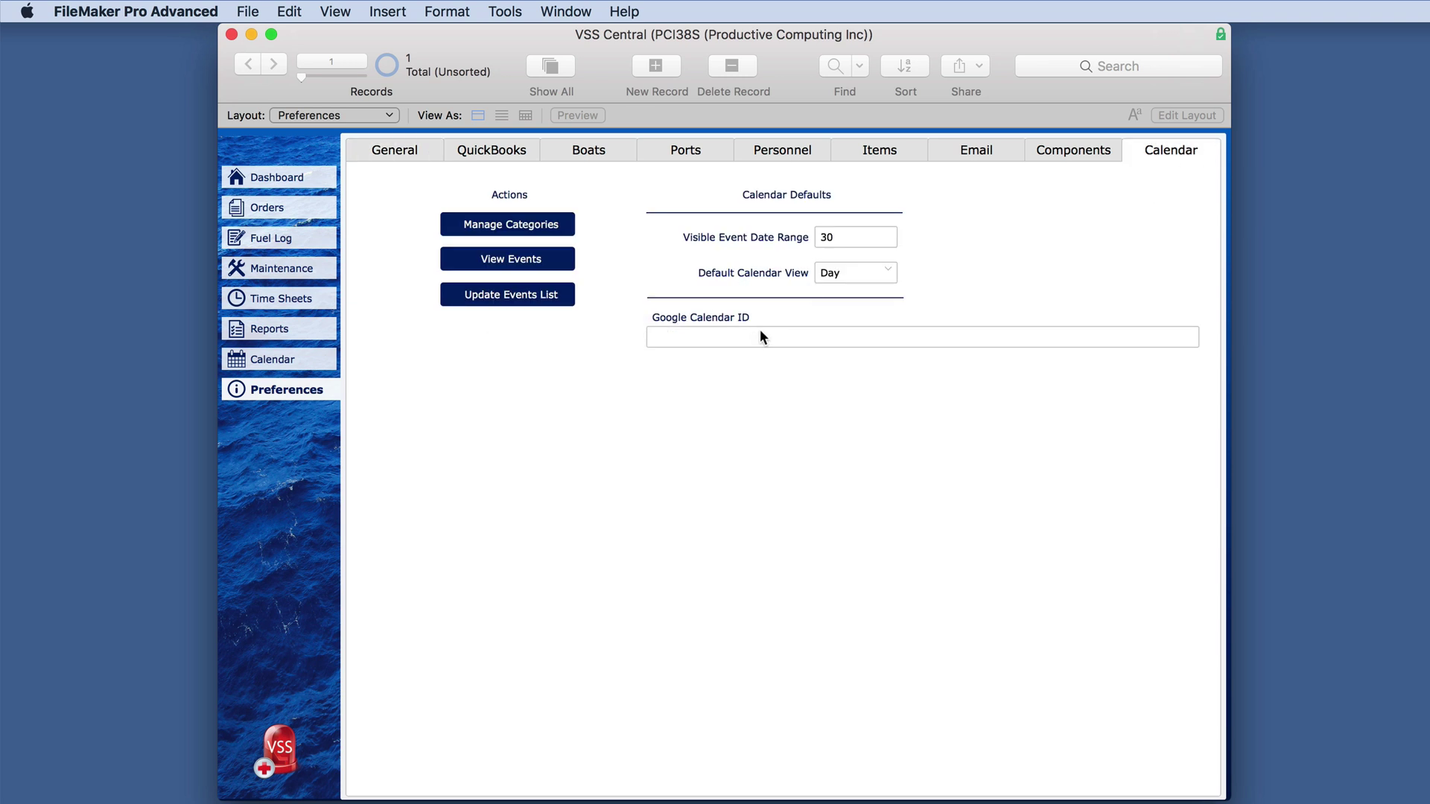
left_click(851, 238)
left_click(866, 274)
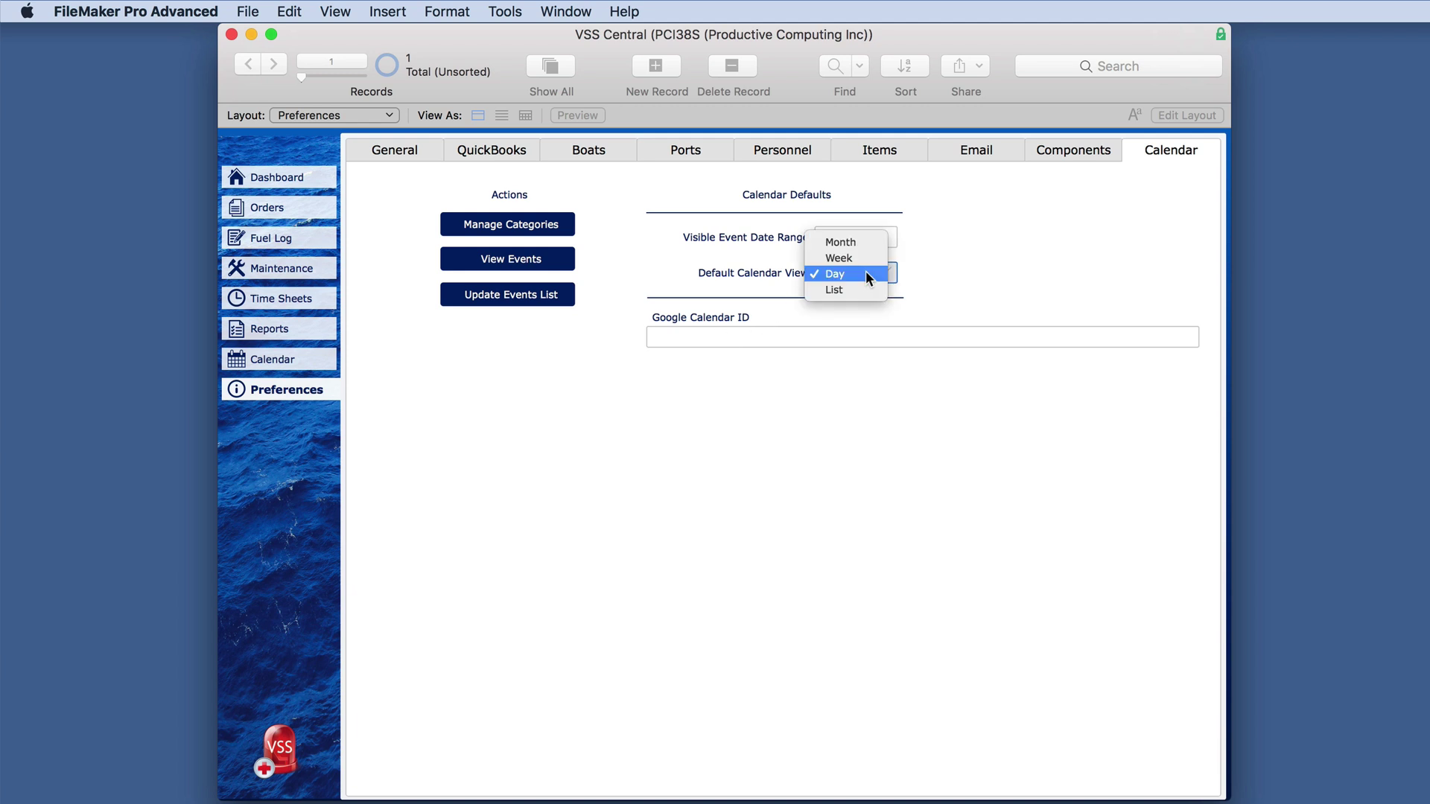
left_click(863, 242)
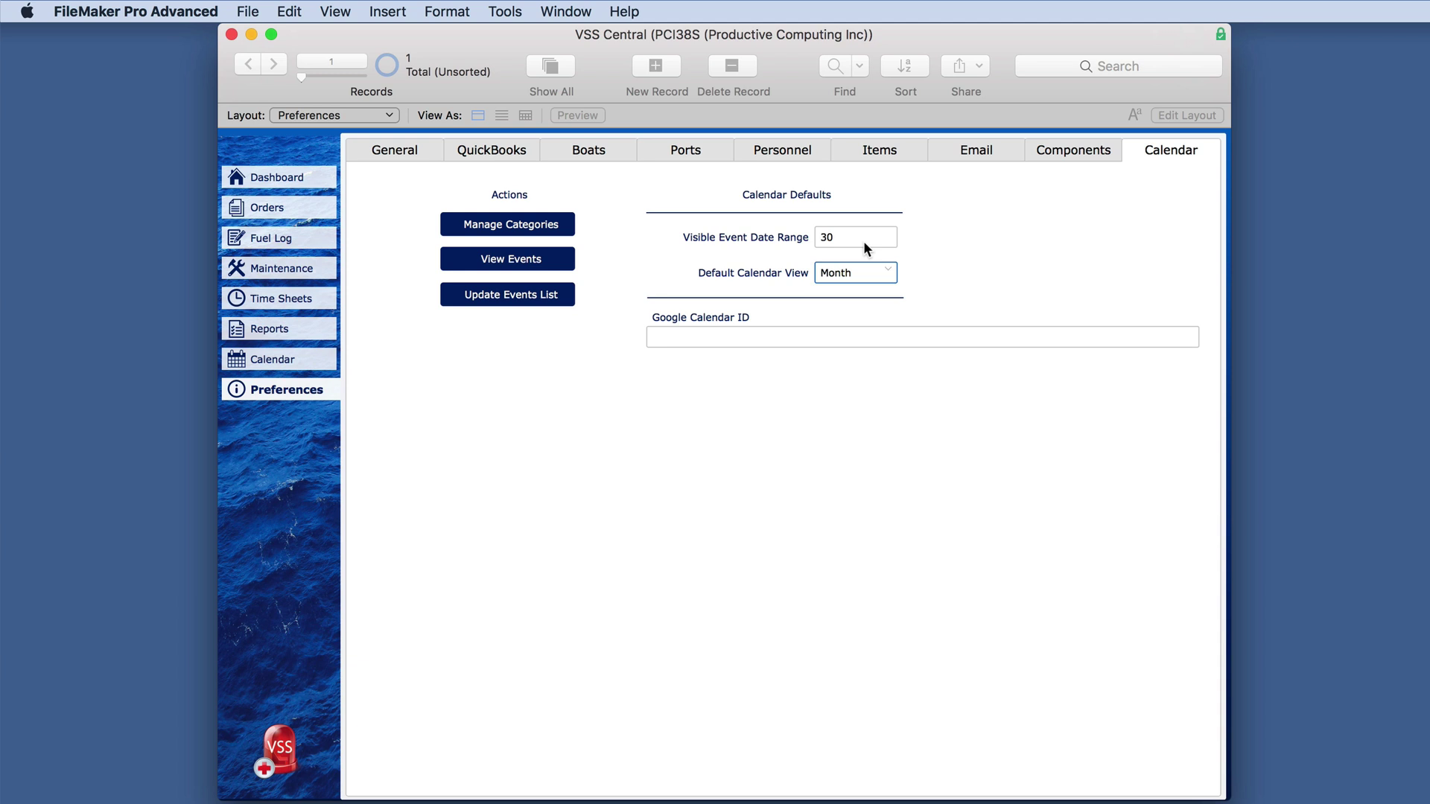
left_click(314, 361)
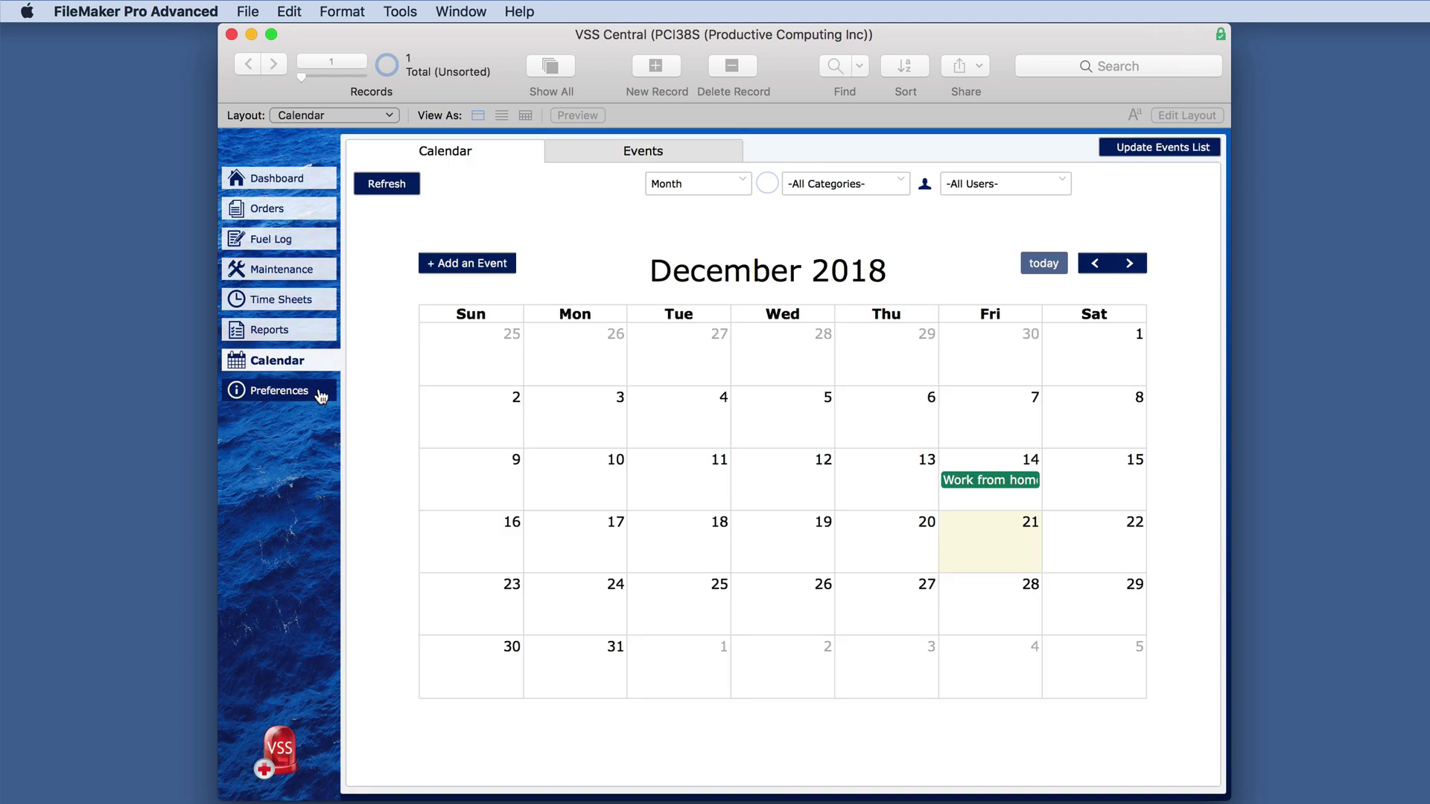
left_click(319, 392)
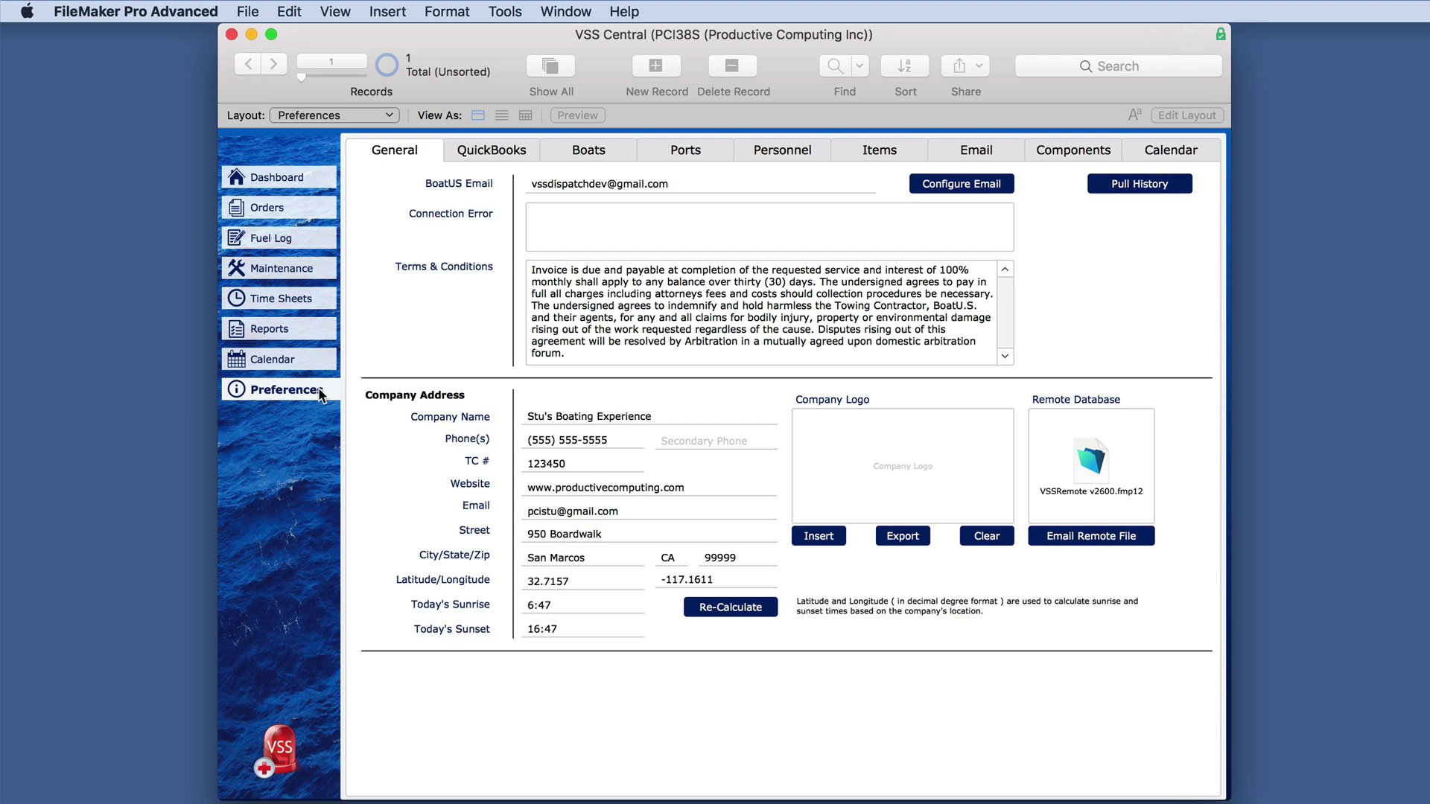